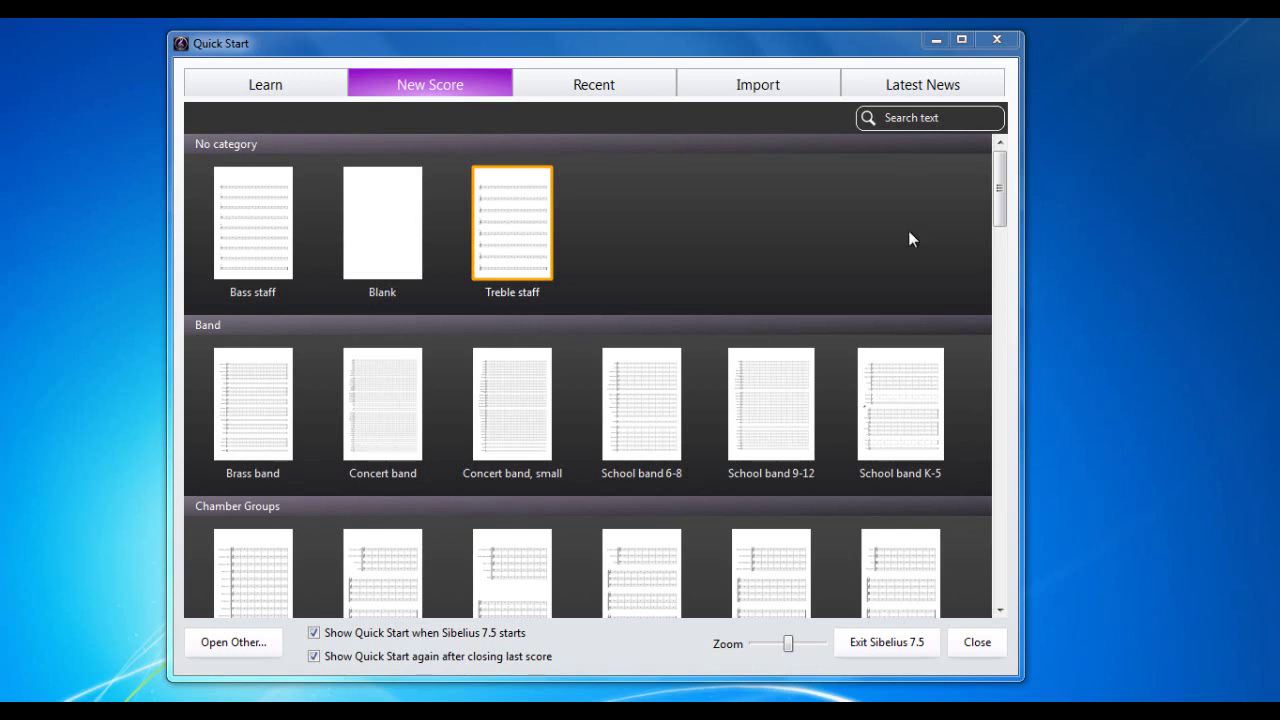
Step: Start a new treble-staff score, close the Timeline and centre the page
double_click(506, 240)
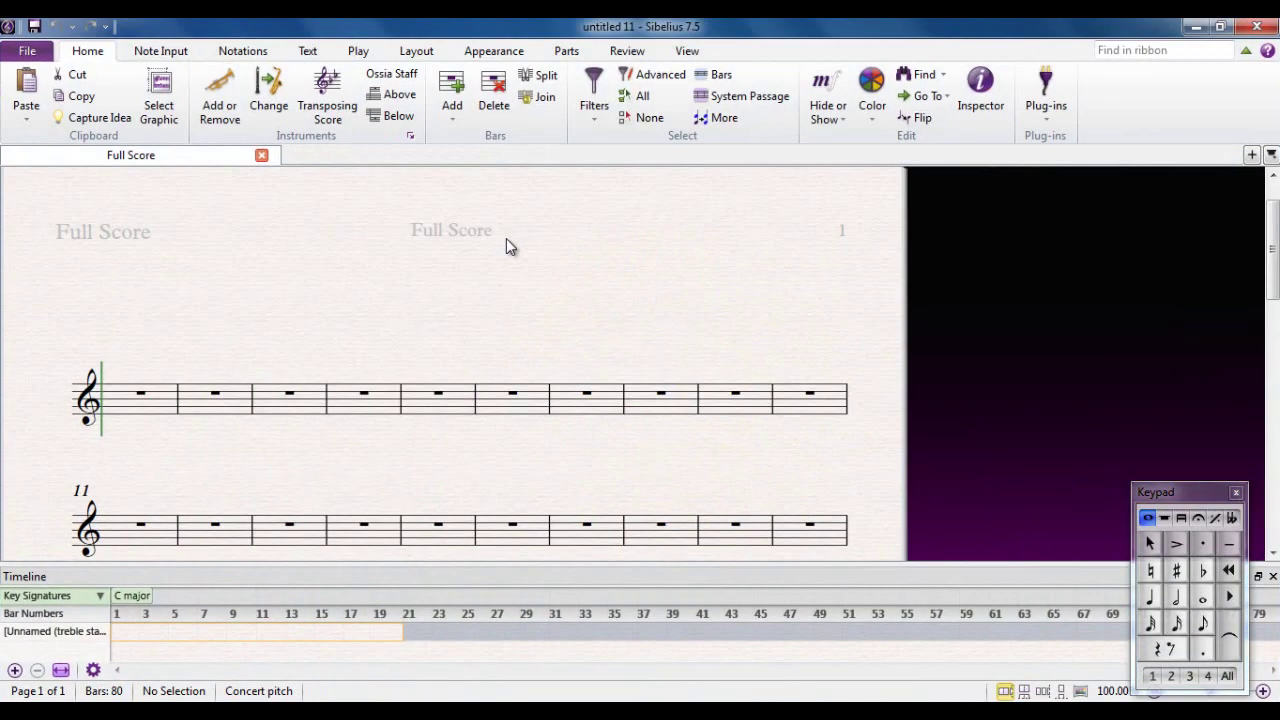
left_click(1273, 577)
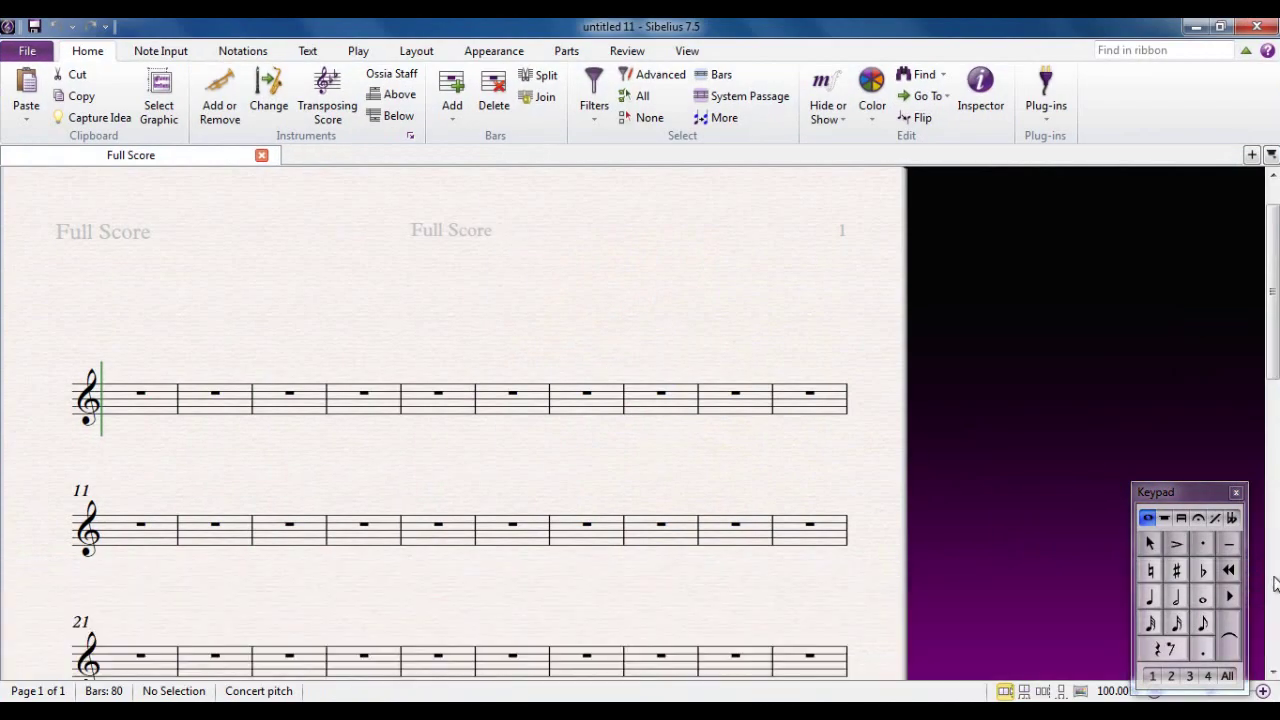
left_click_drag(663, 331, 803, 320)
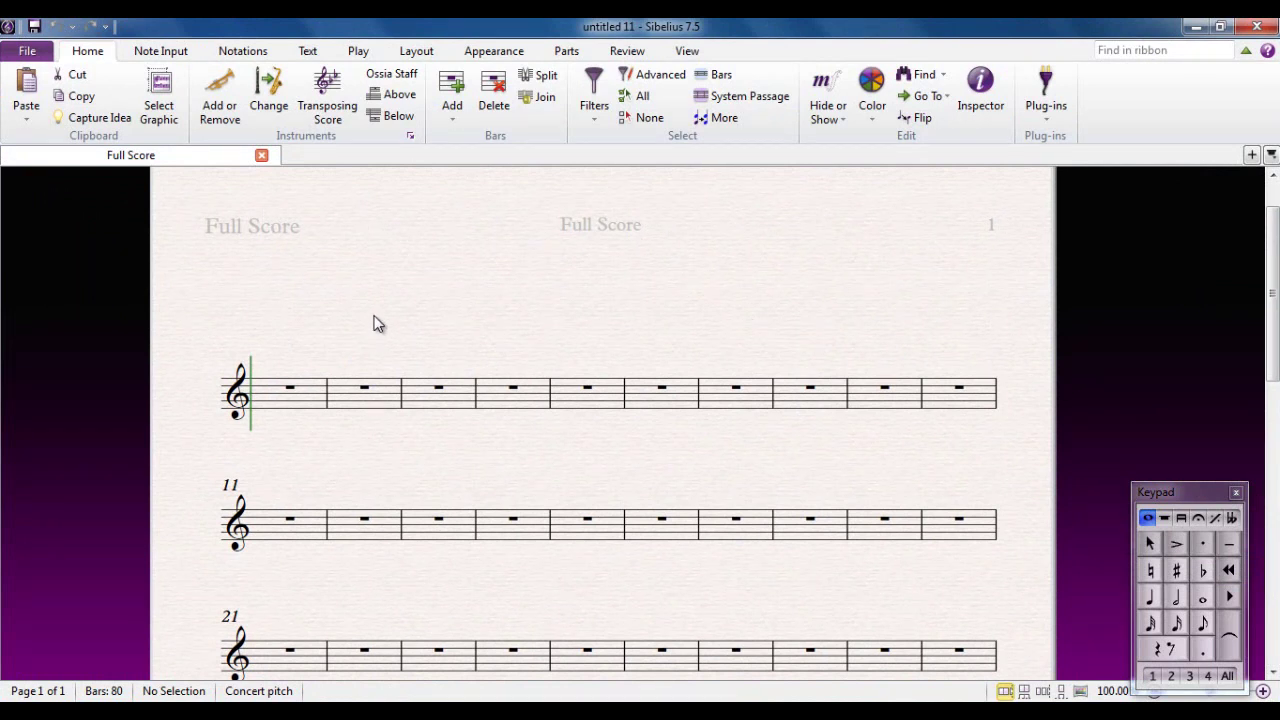
Step: Turn off Hidden Objects in the View settings so the Full Score header disappears
left_click(697, 56)
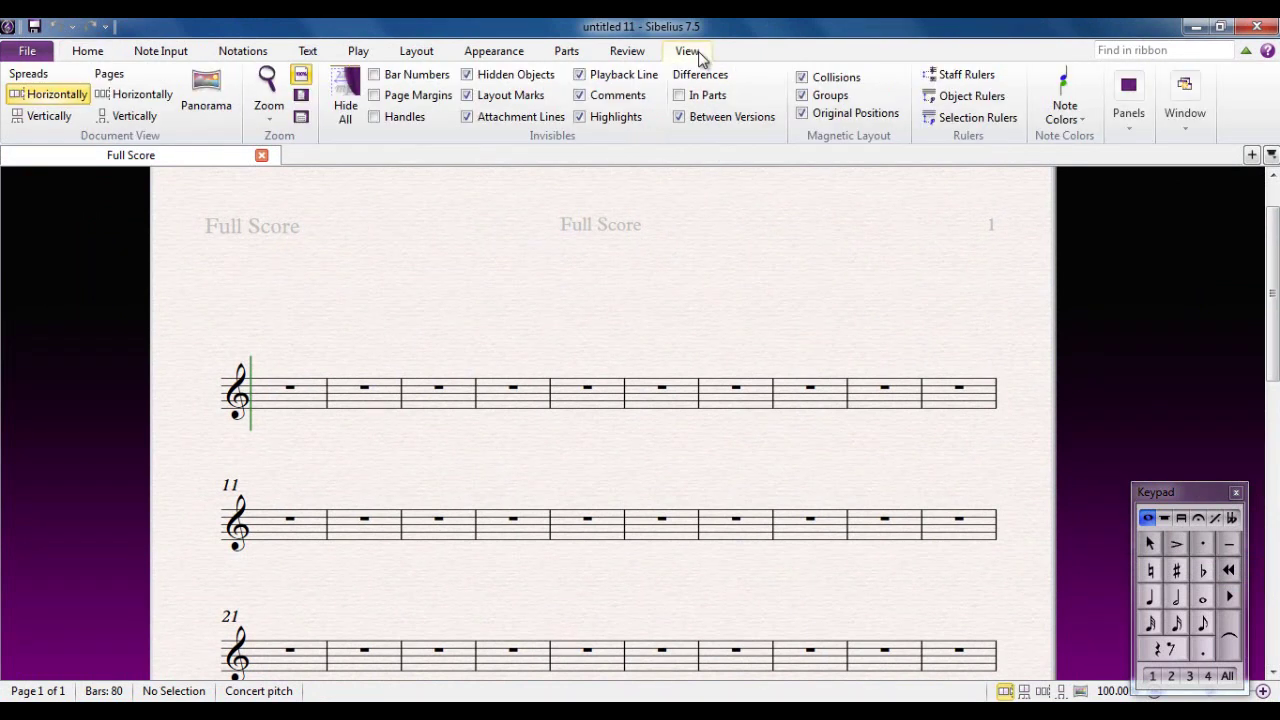
left_click(467, 76)
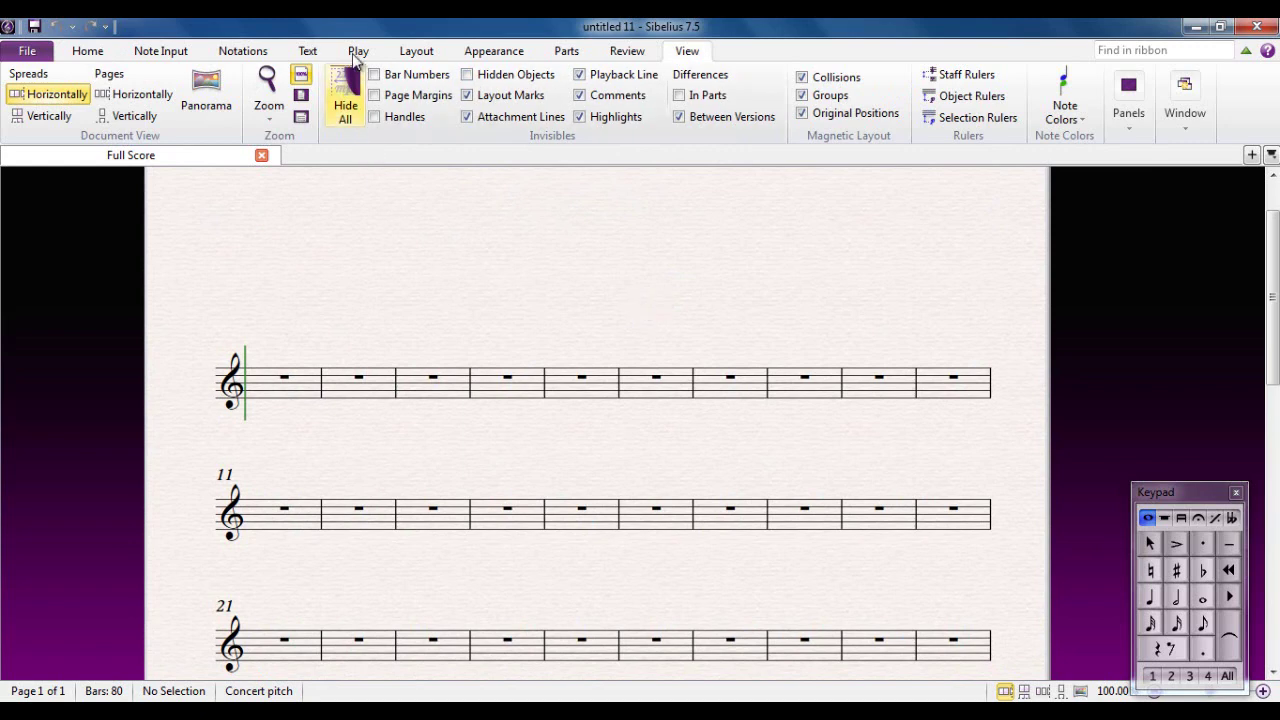
left_click(307, 51)
Step: Add a centred Title text 'Scale Sheet' at the top of the page
left_click(477, 111)
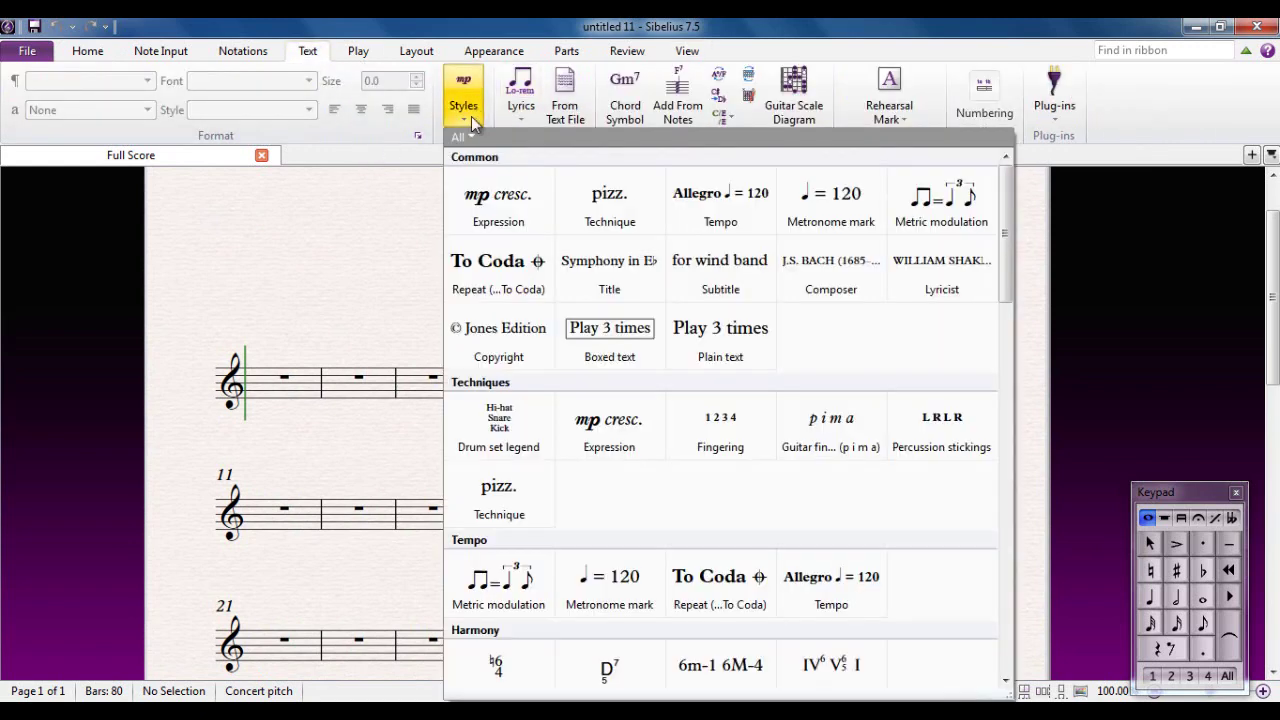
left_click(603, 258)
left_click(603, 258)
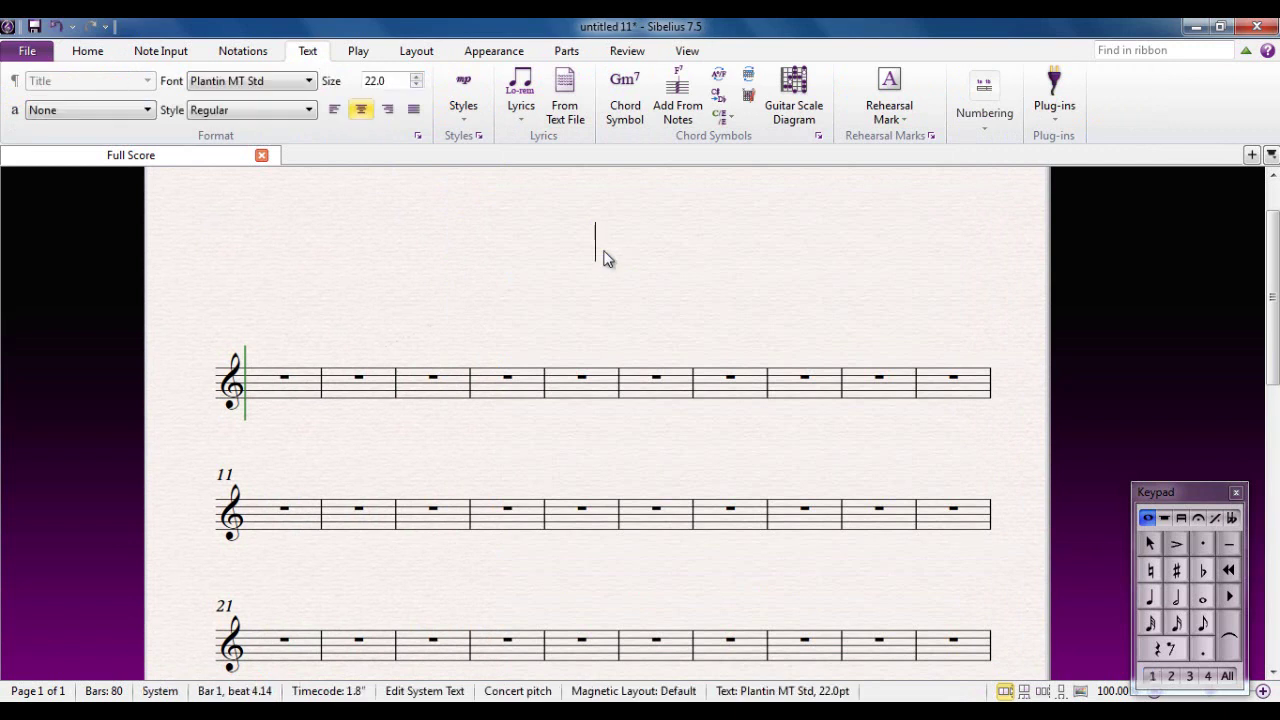
type("Scale Sheet")
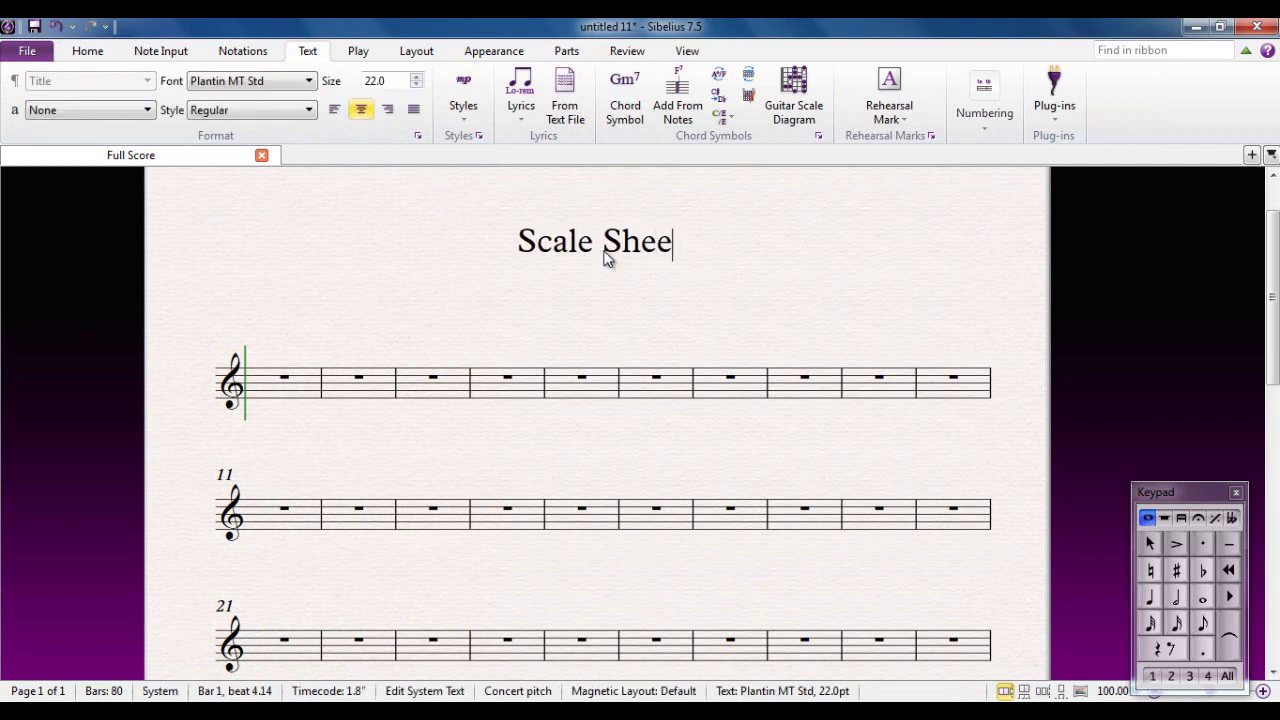
left_click(337, 268)
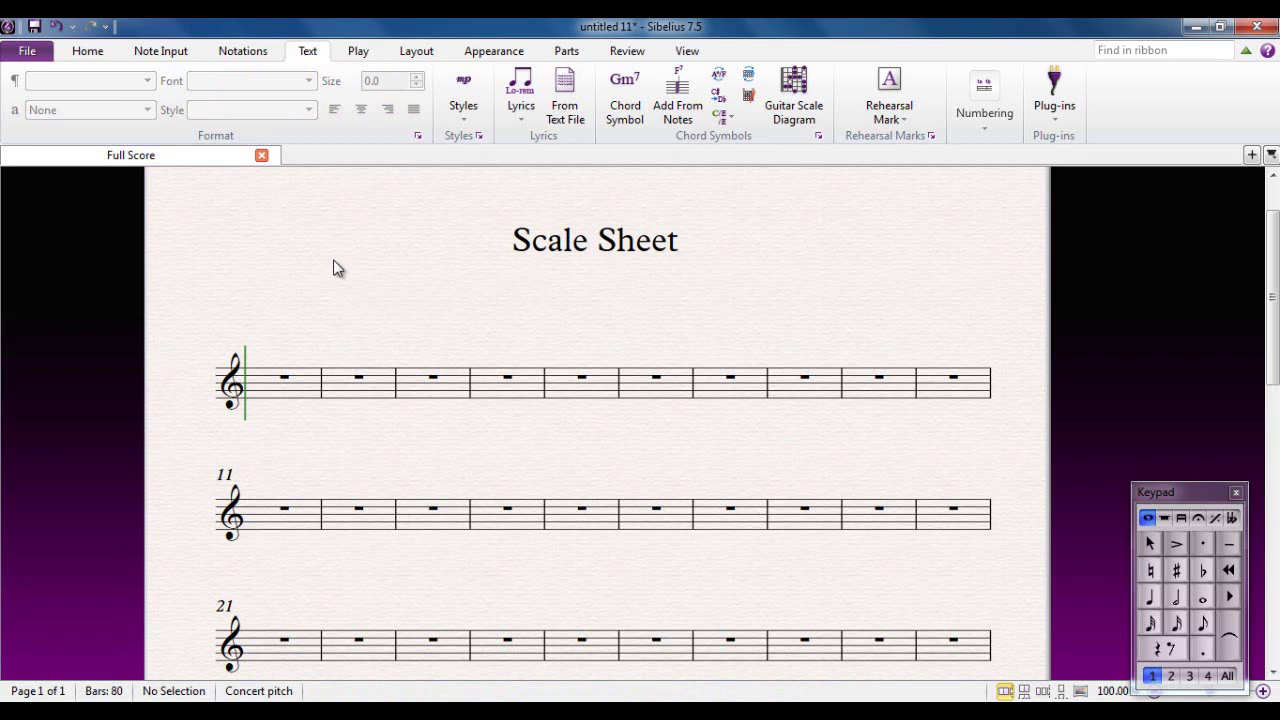
left_click(243, 51)
Step: Apply an Eb major key signature from bar 1 and nudge the title slightly lower
left_click(84, 103)
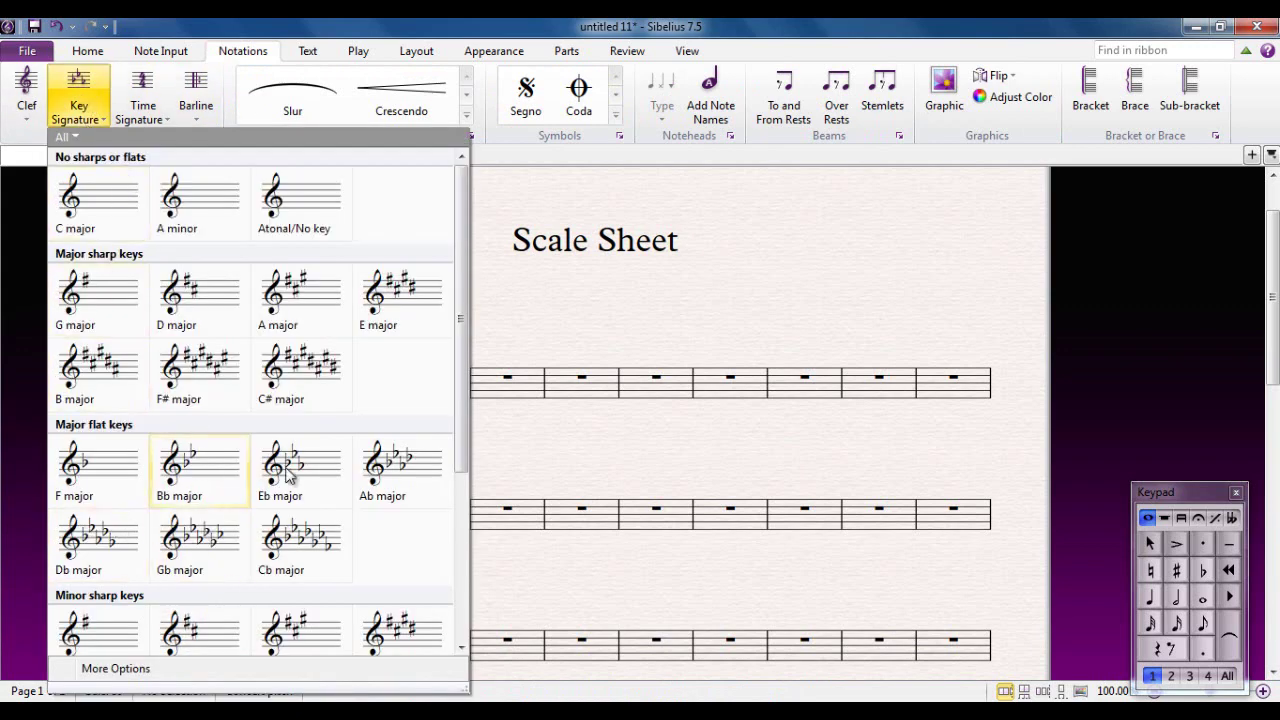
left_click(315, 474)
left_click(256, 388)
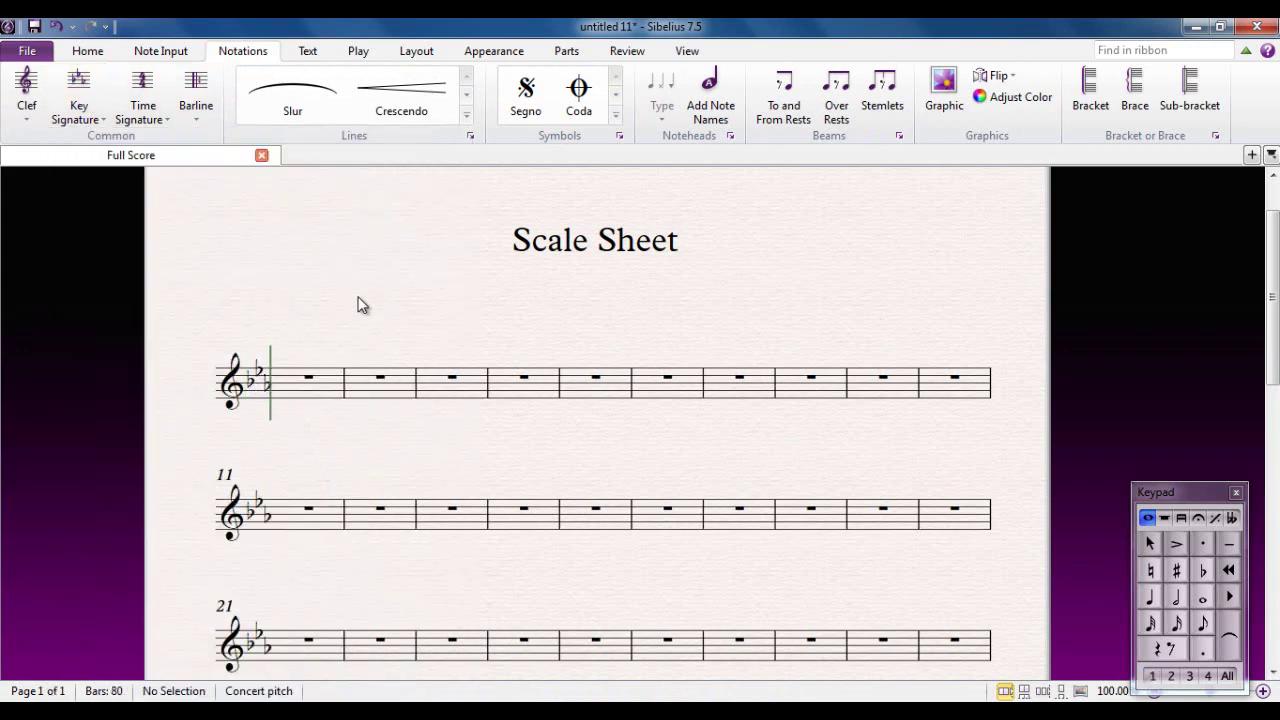
left_click_drag(553, 256, 553, 276)
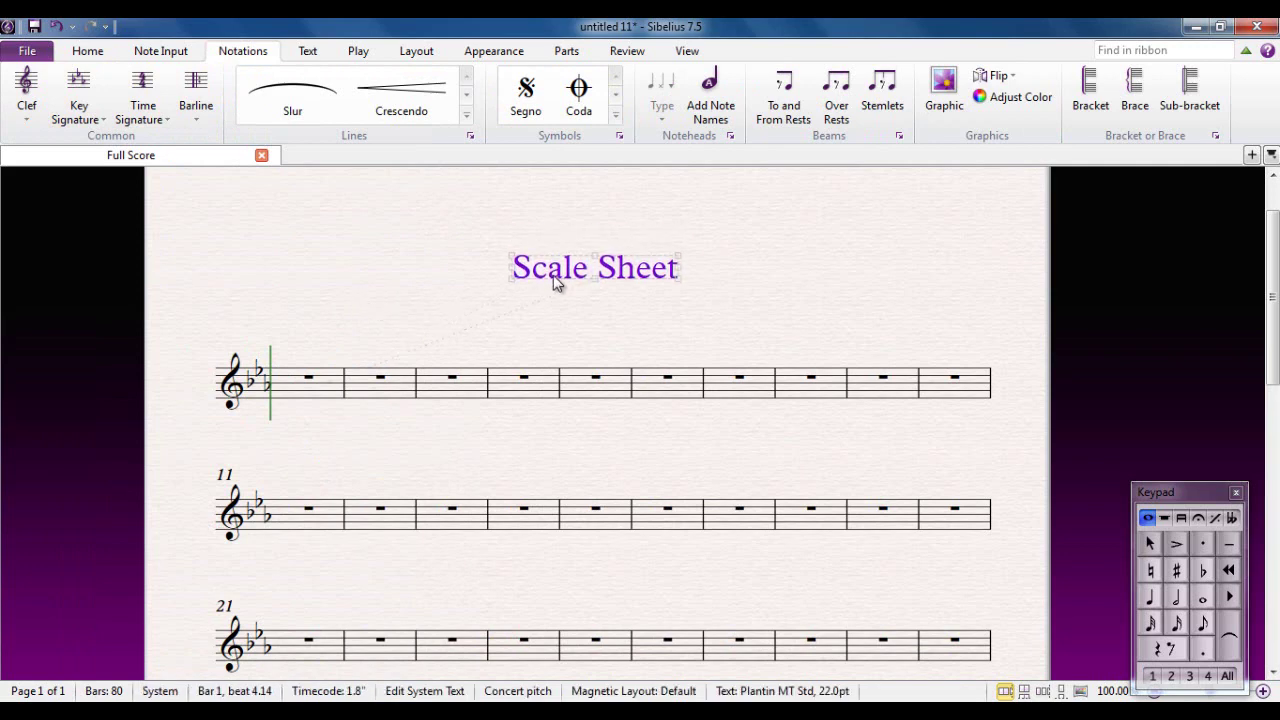
left_click(540, 392)
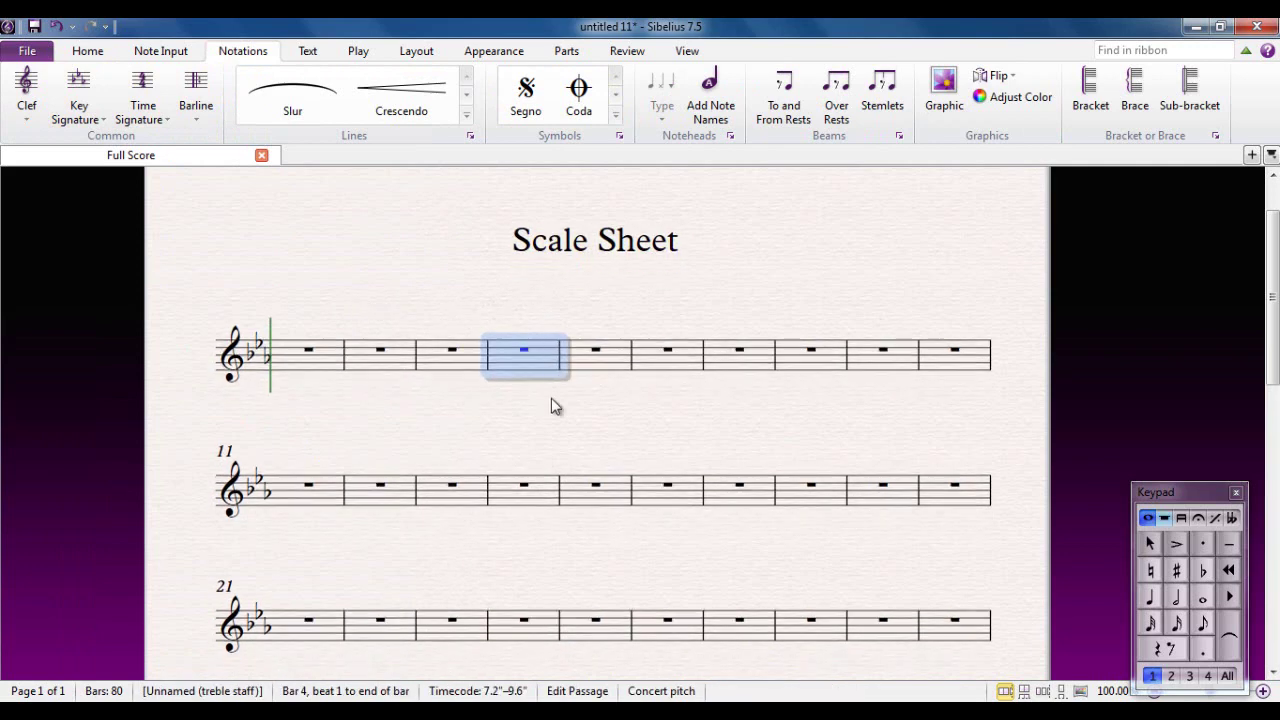
left_click(554, 409)
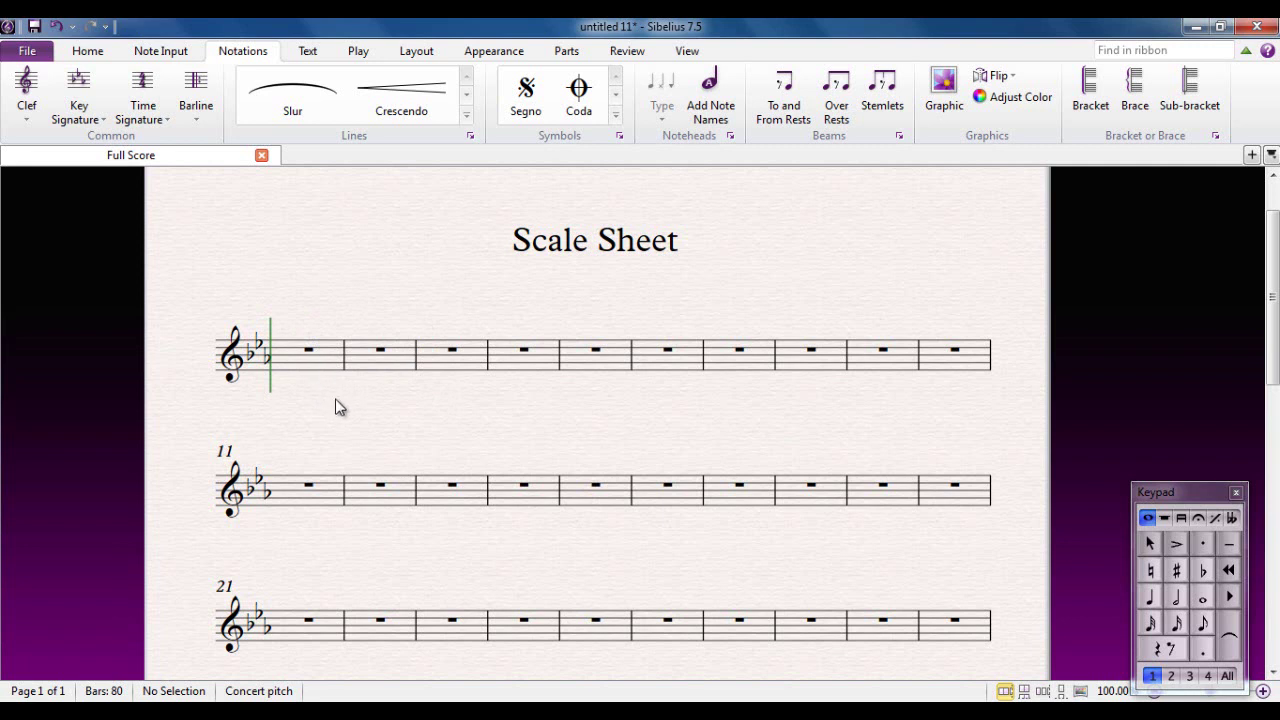
left_click(1204, 597)
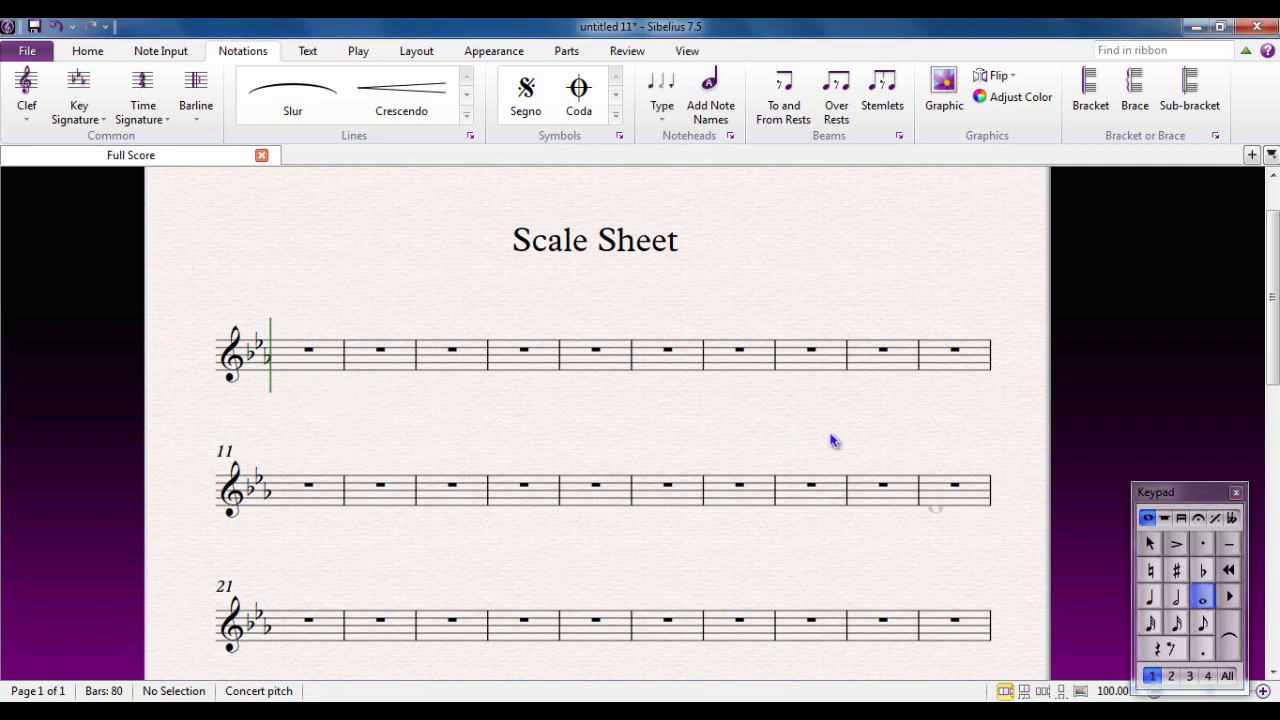
left_click(275, 372)
key("f")
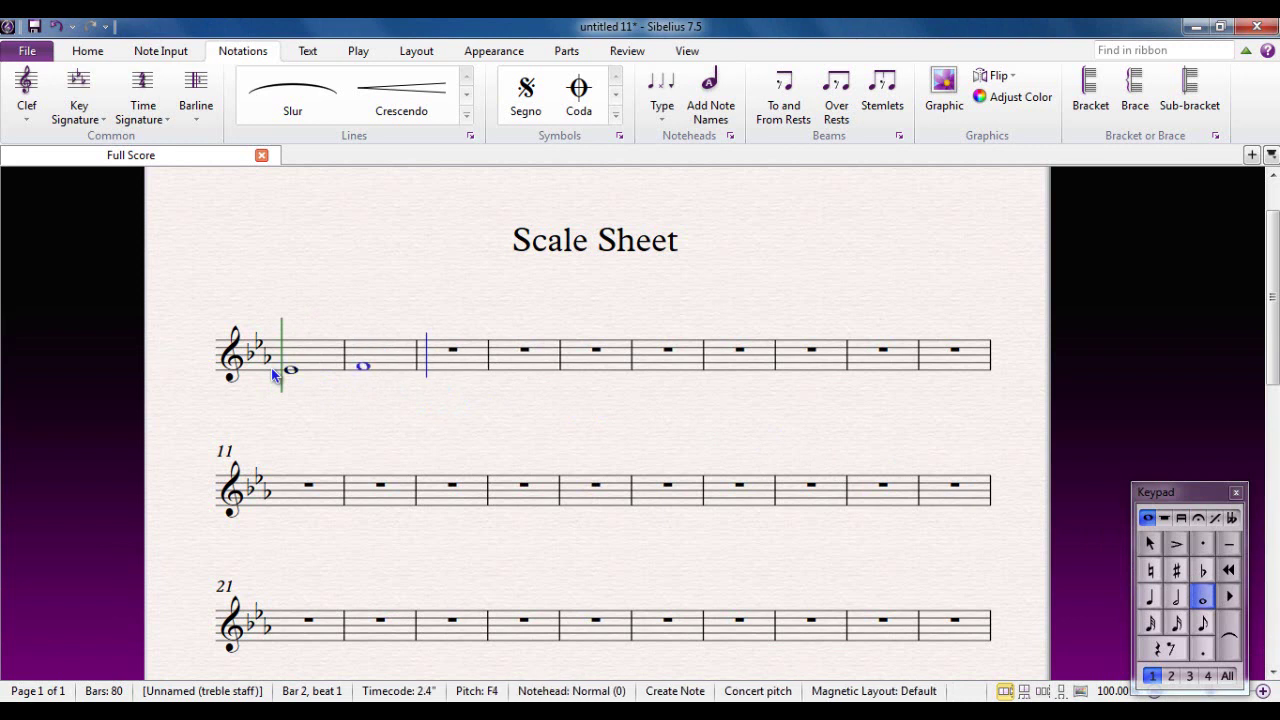
key("g")
key("a")
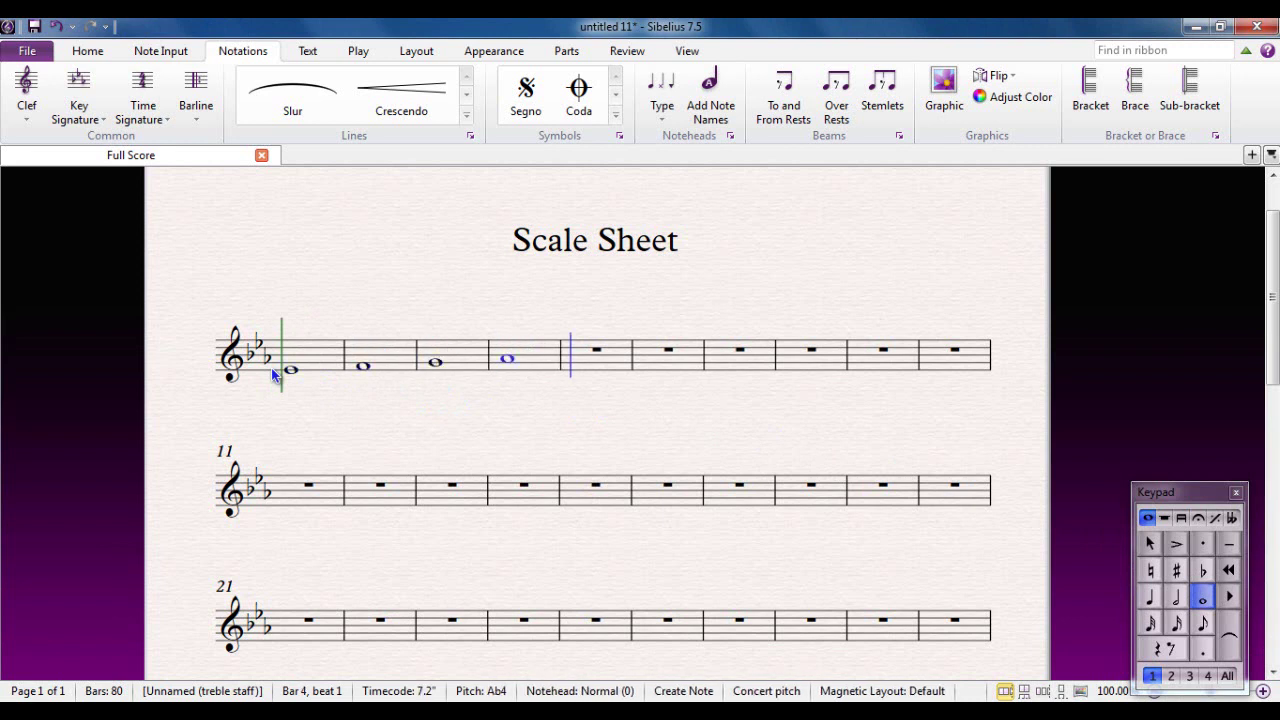
key("Escape")
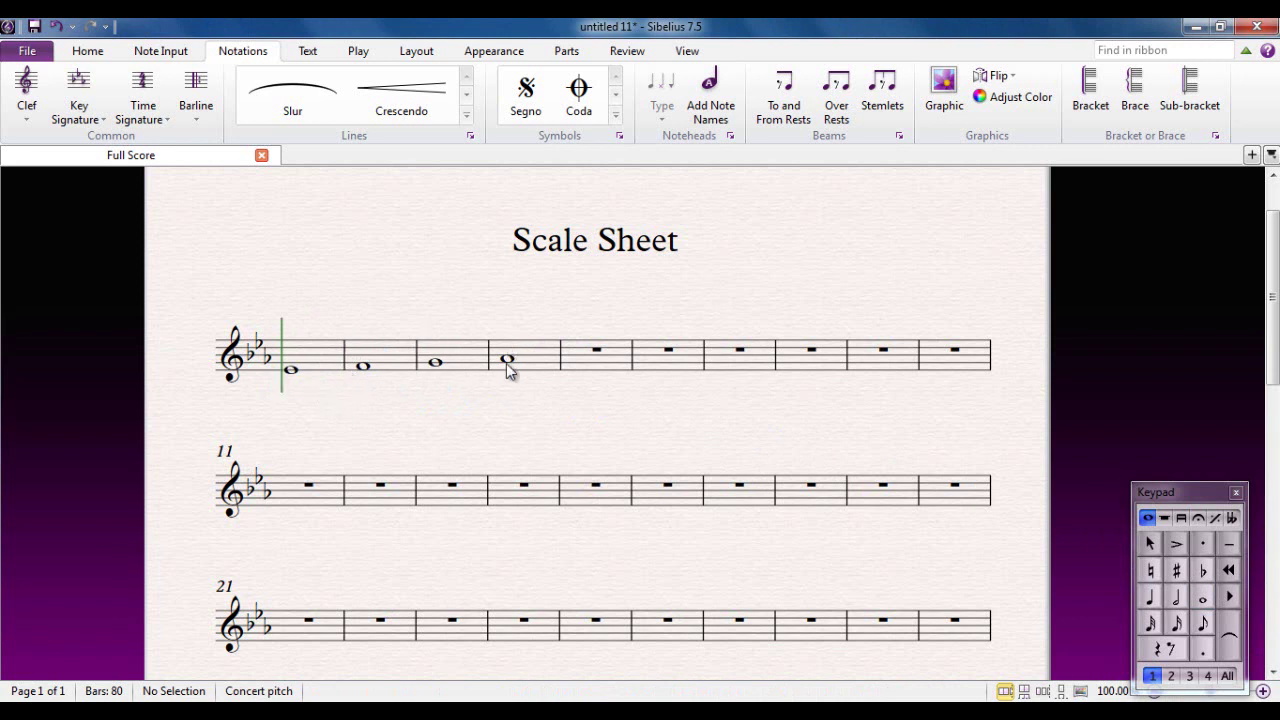
left_click(319, 362)
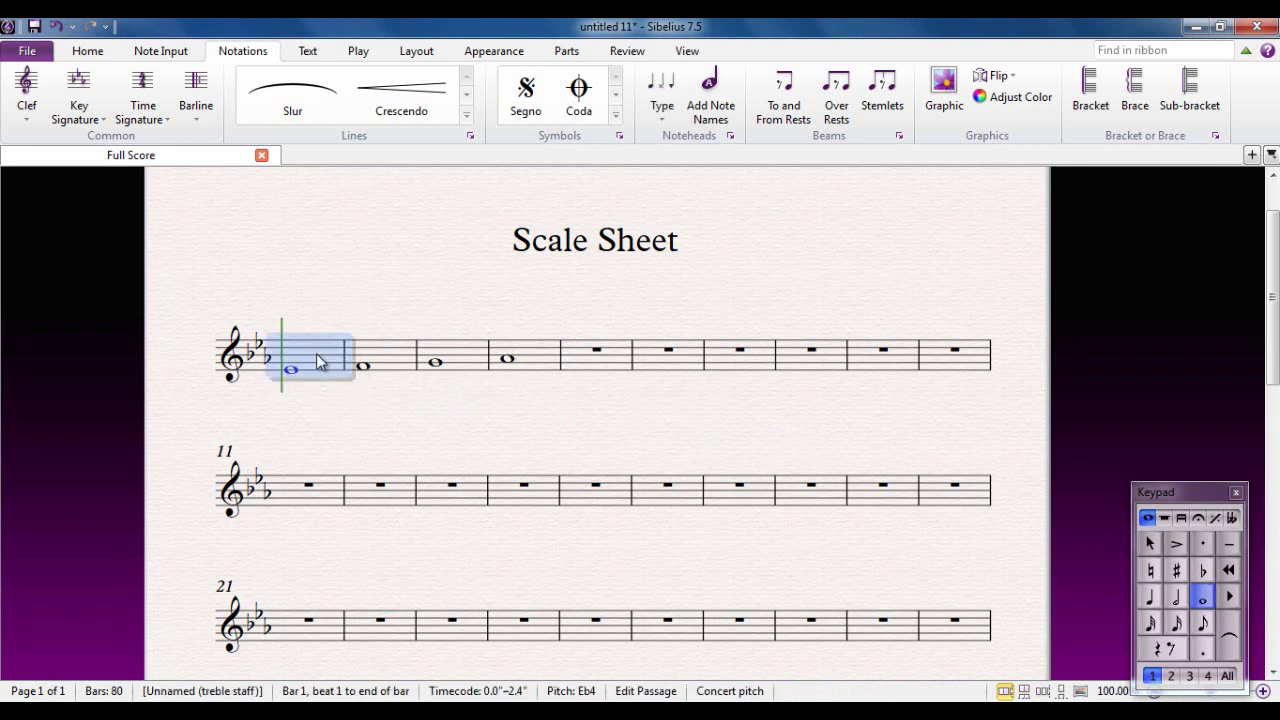
left_click(531, 363, "shift")
key("Delete")
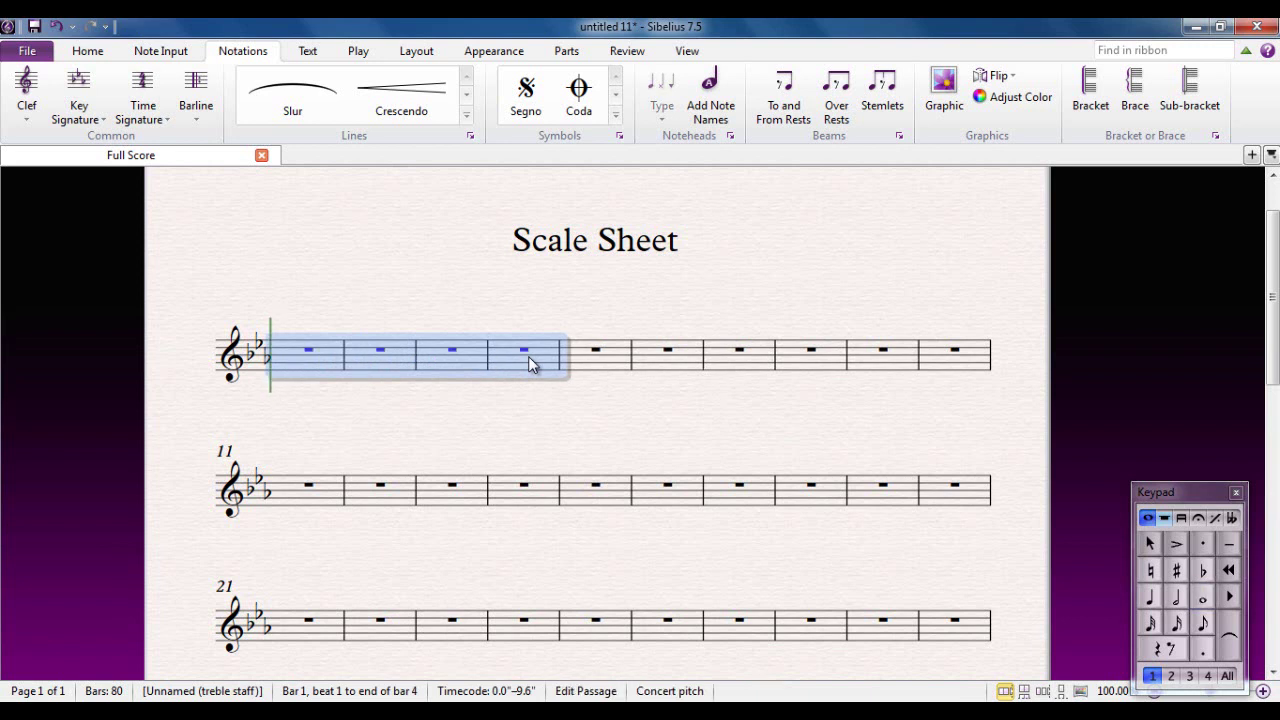
left_click(525, 409)
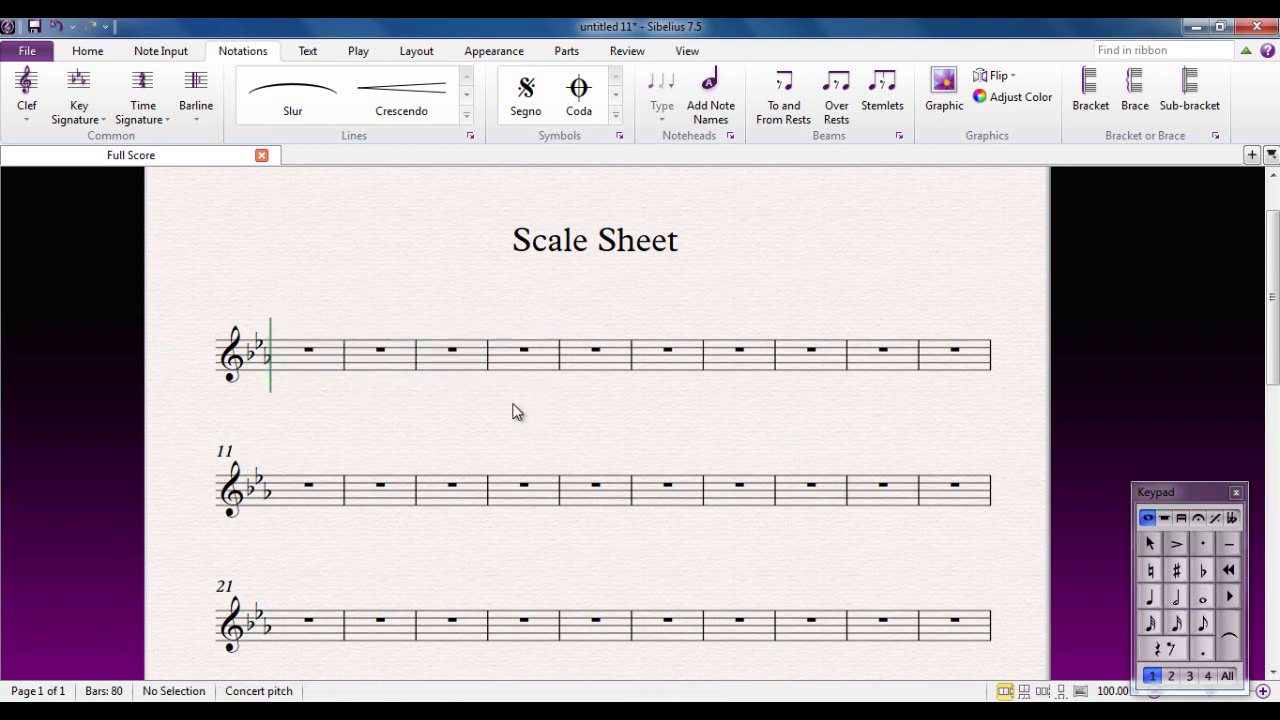
left_click(344, 354)
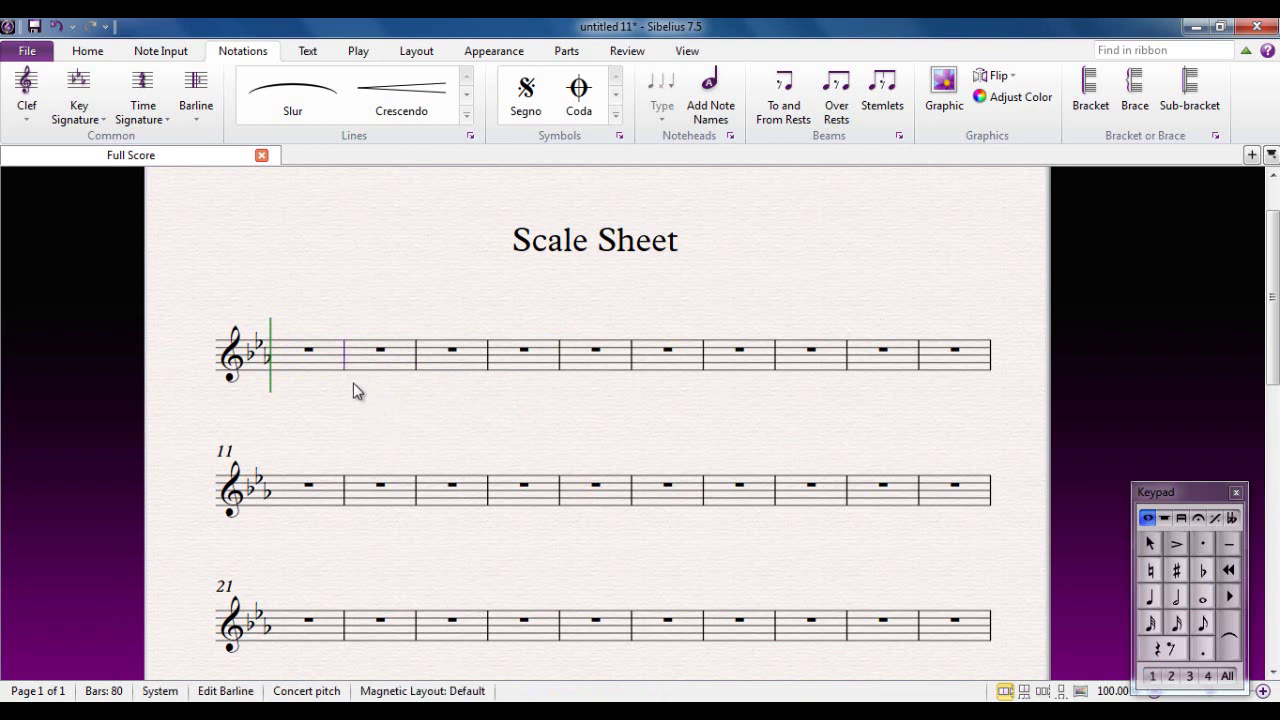
left_click(198, 108)
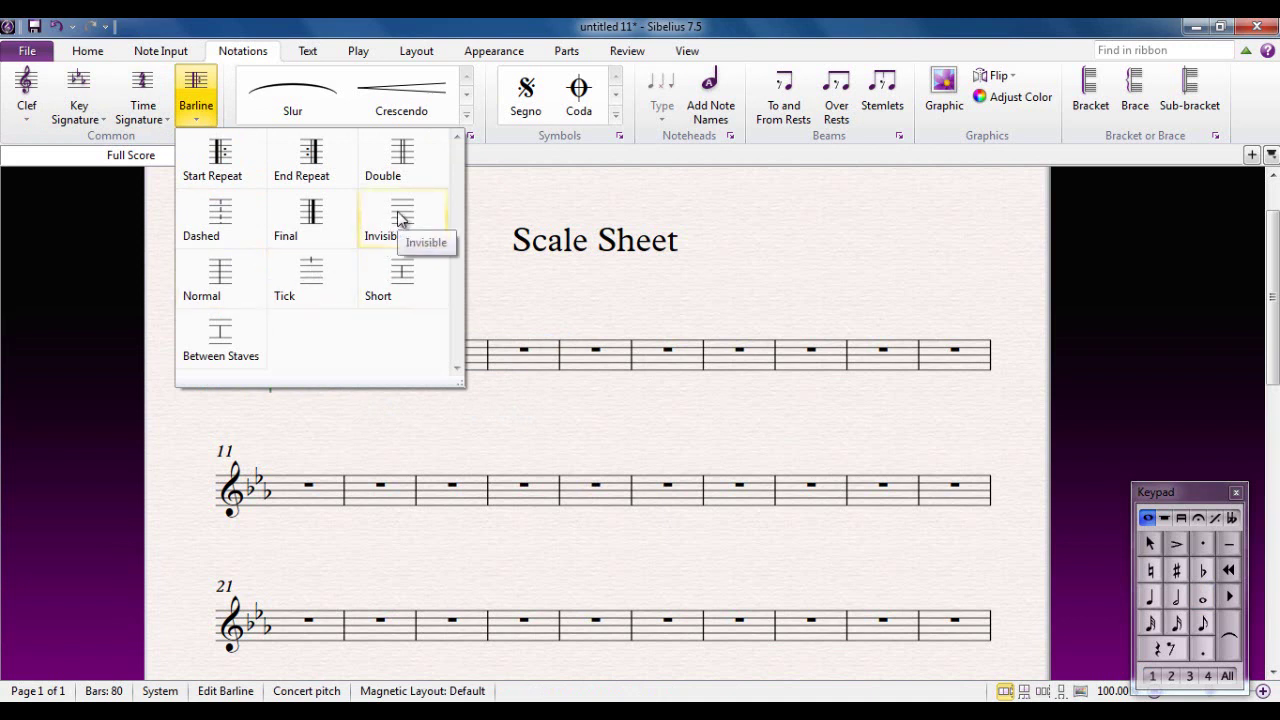
left_click(540, 430)
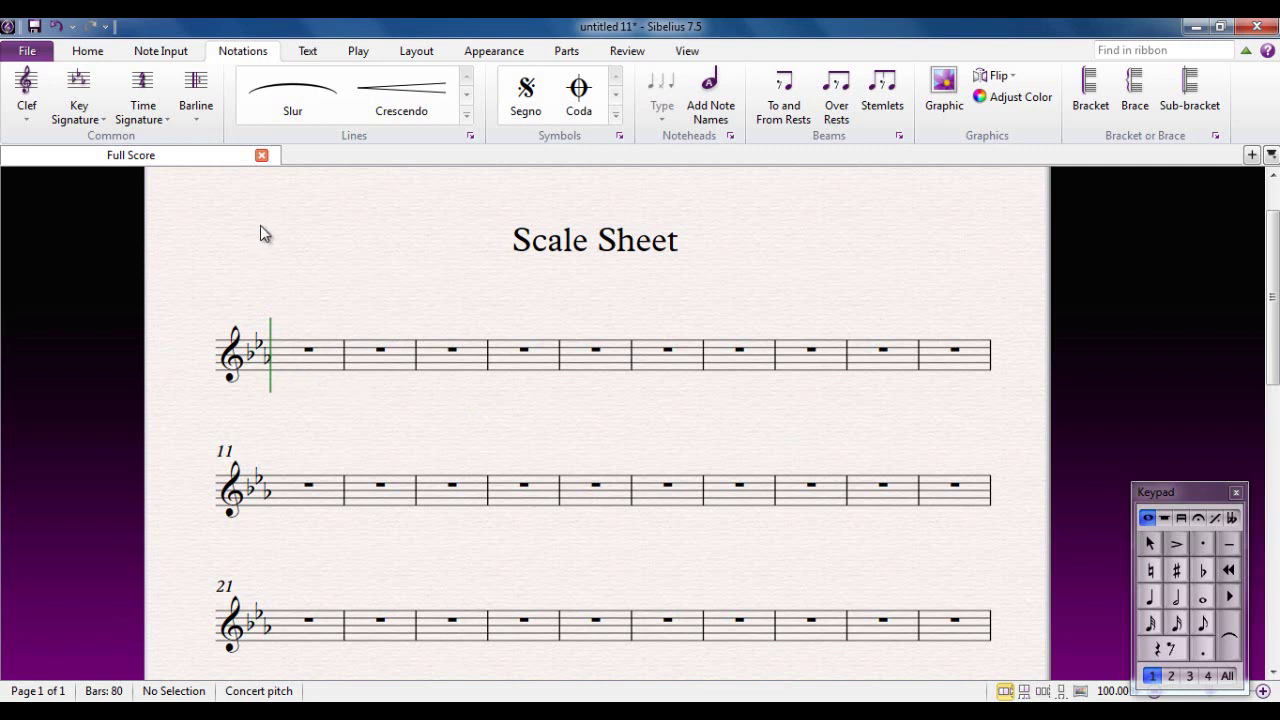
Step: Place a 15/1 time signature at bar 1 and enter a whole-note Eb there
left_click(162, 124)
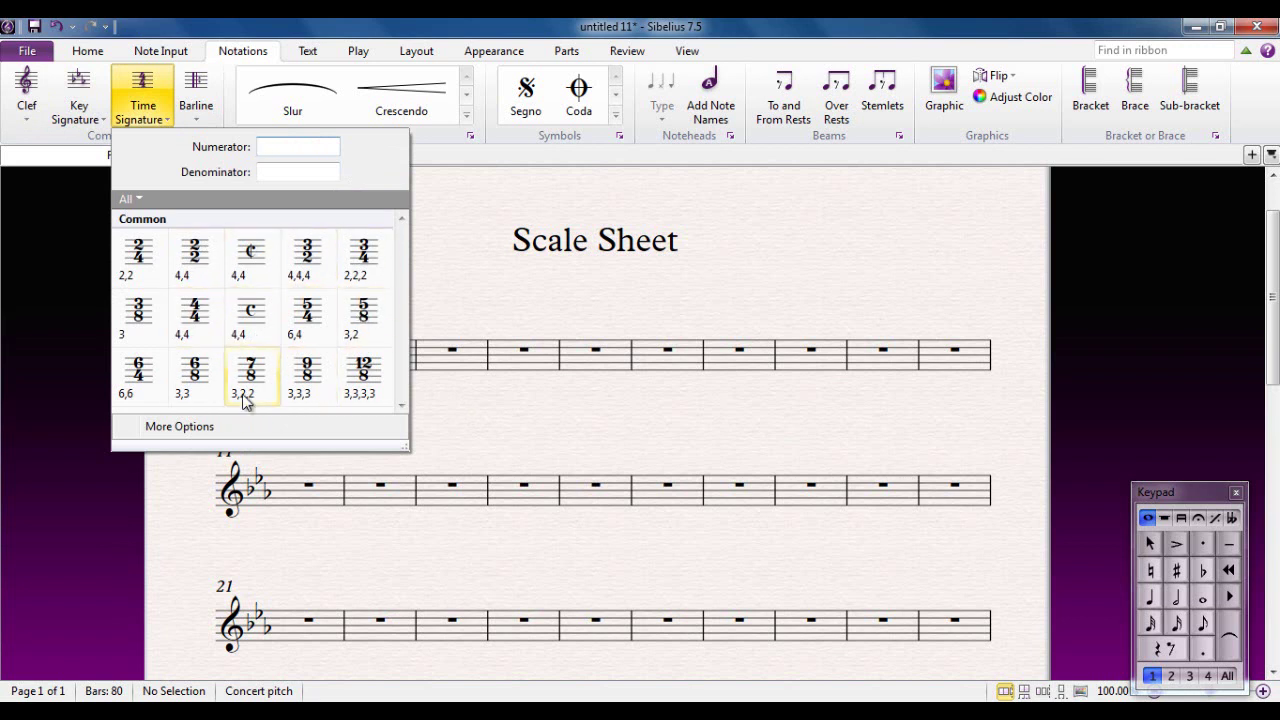
left_click(278, 145)
type("15")
left_click(299, 173)
type("1")
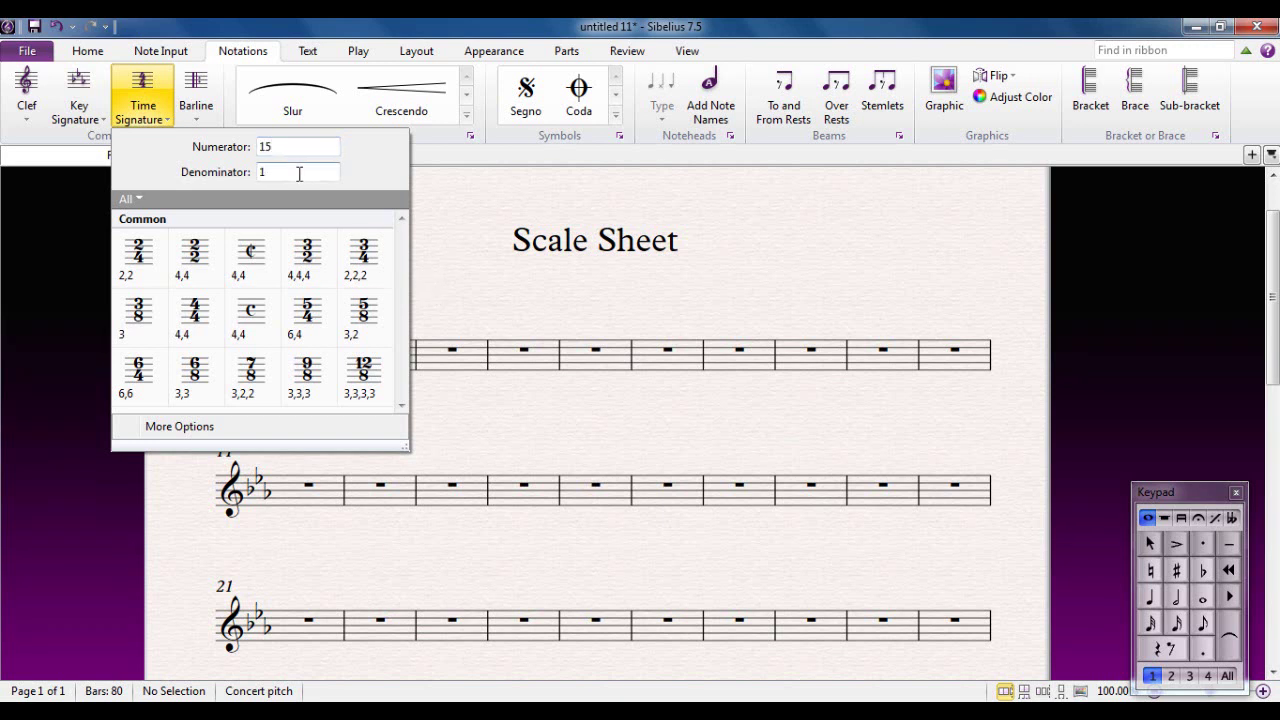
key("Return")
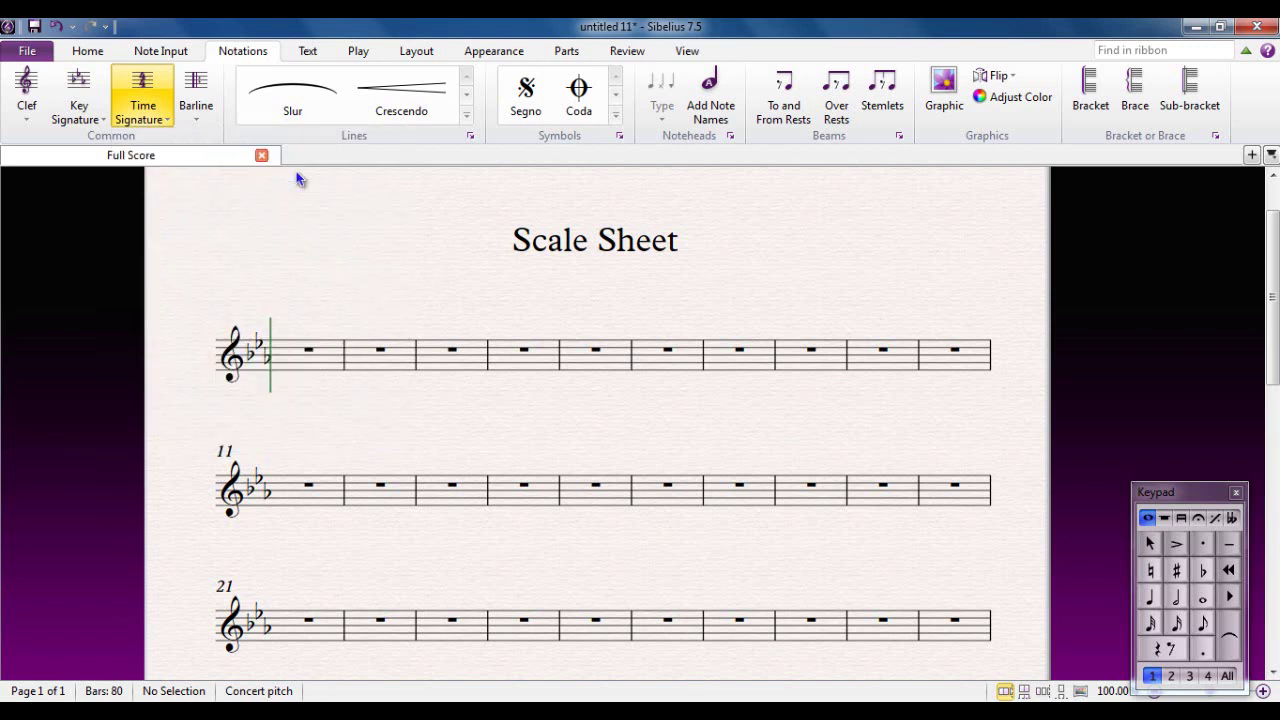
left_click(280, 360)
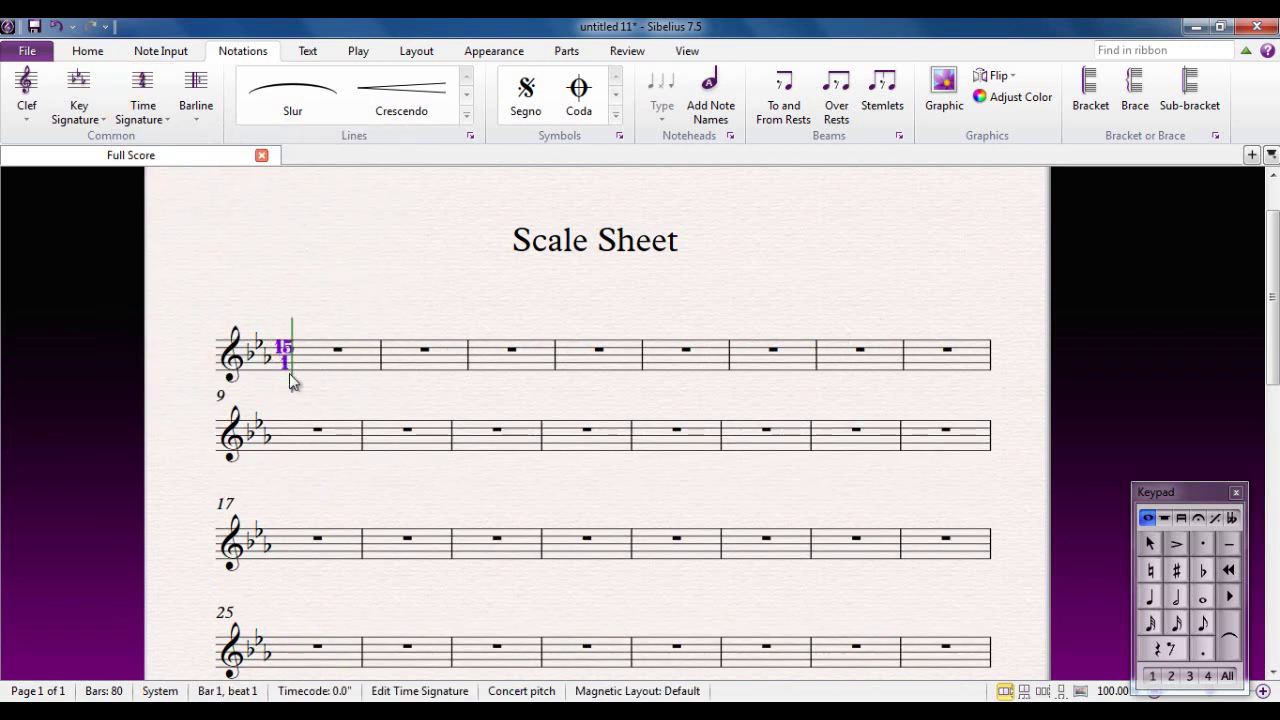
key("Escape")
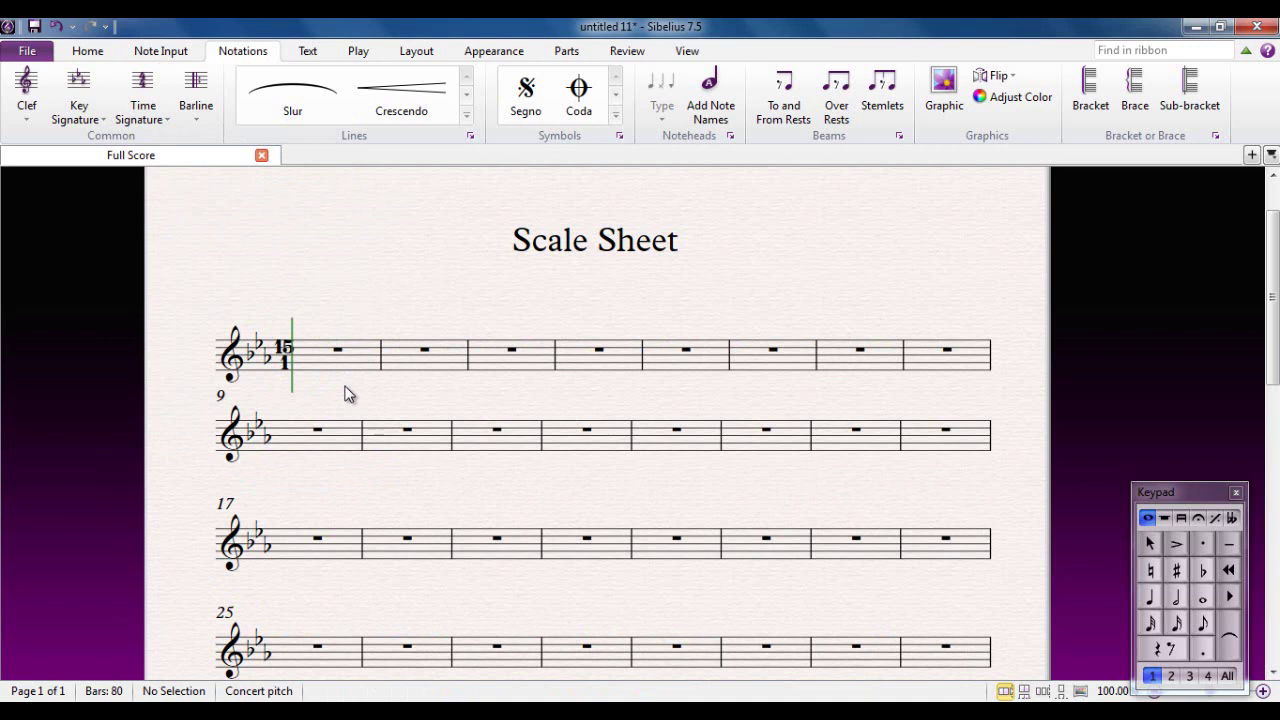
left_click(1204, 600)
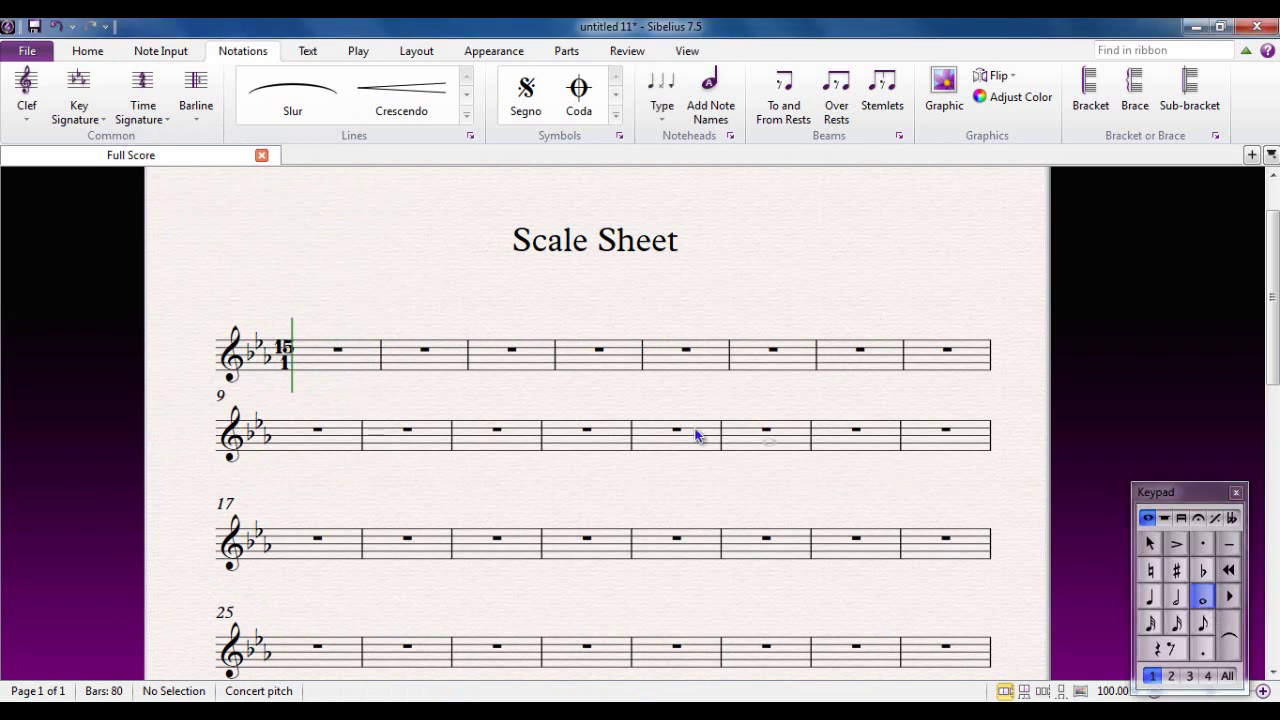
left_click(296, 370)
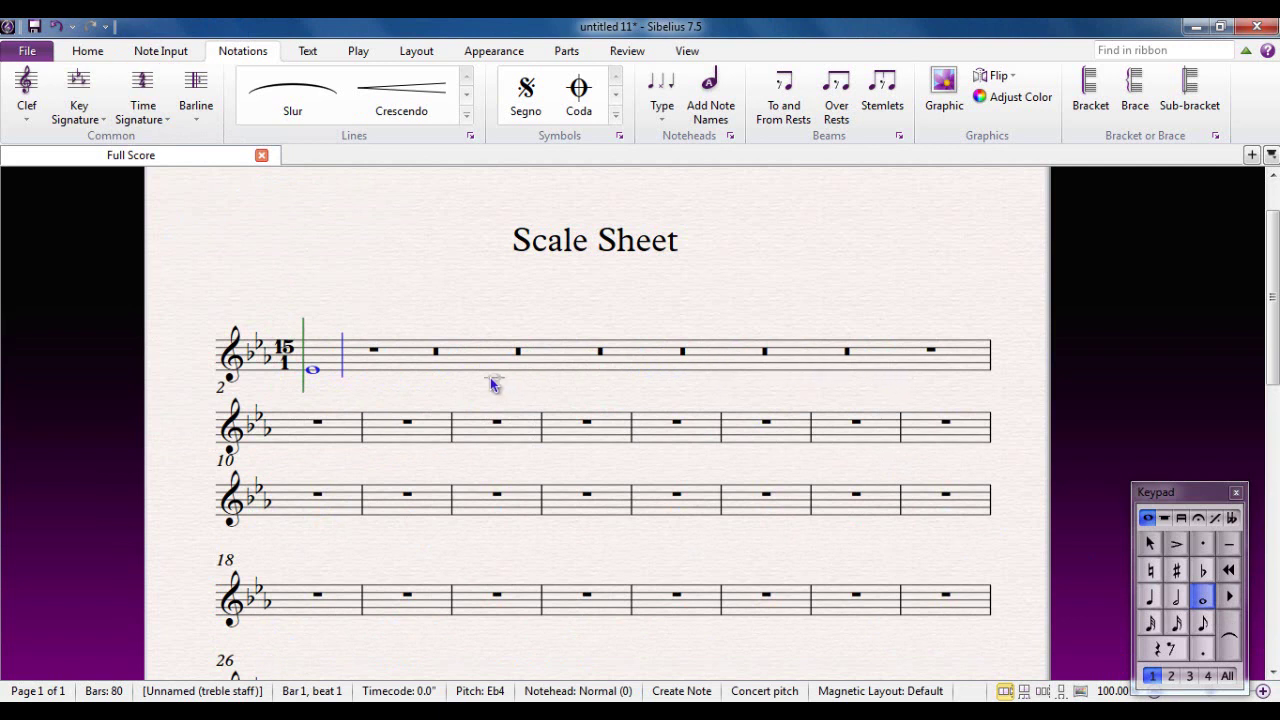
Step: Enter whole notes F G Ab Bb C D Eb rising, then D C Bb Ab G F Eb descending
key("f")
key("g")
key("a")
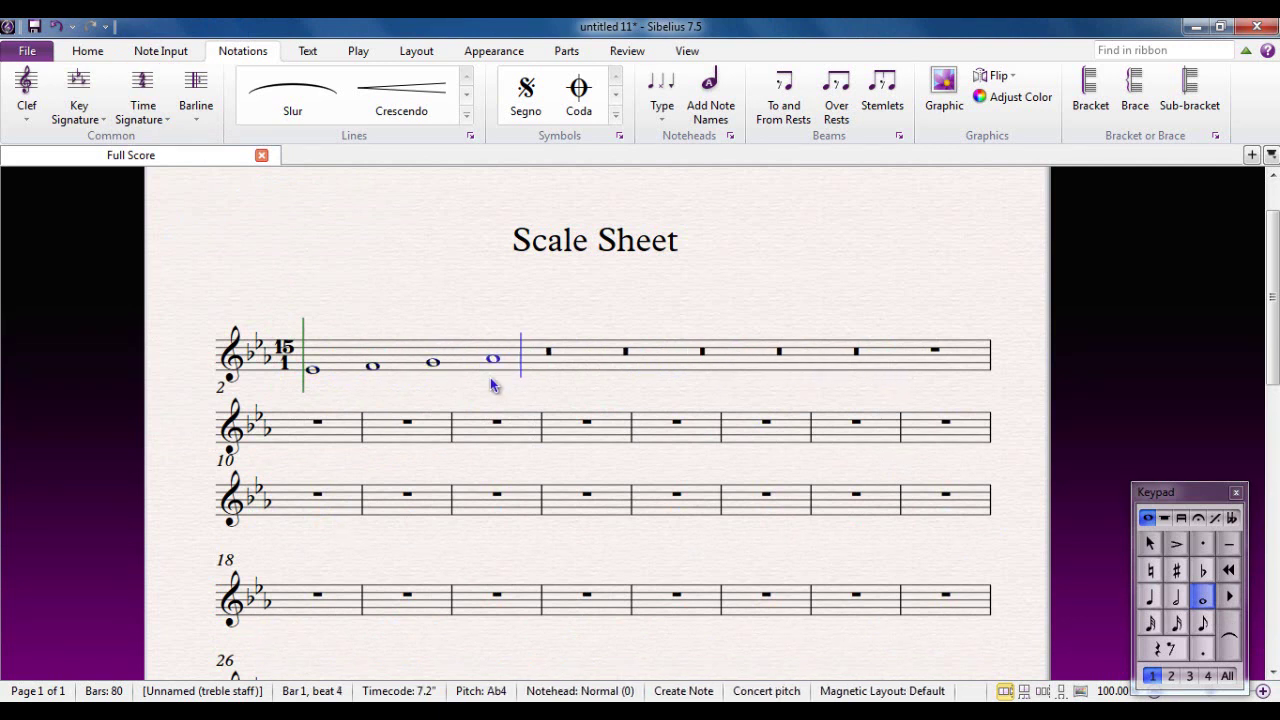
key("b")
key("c")
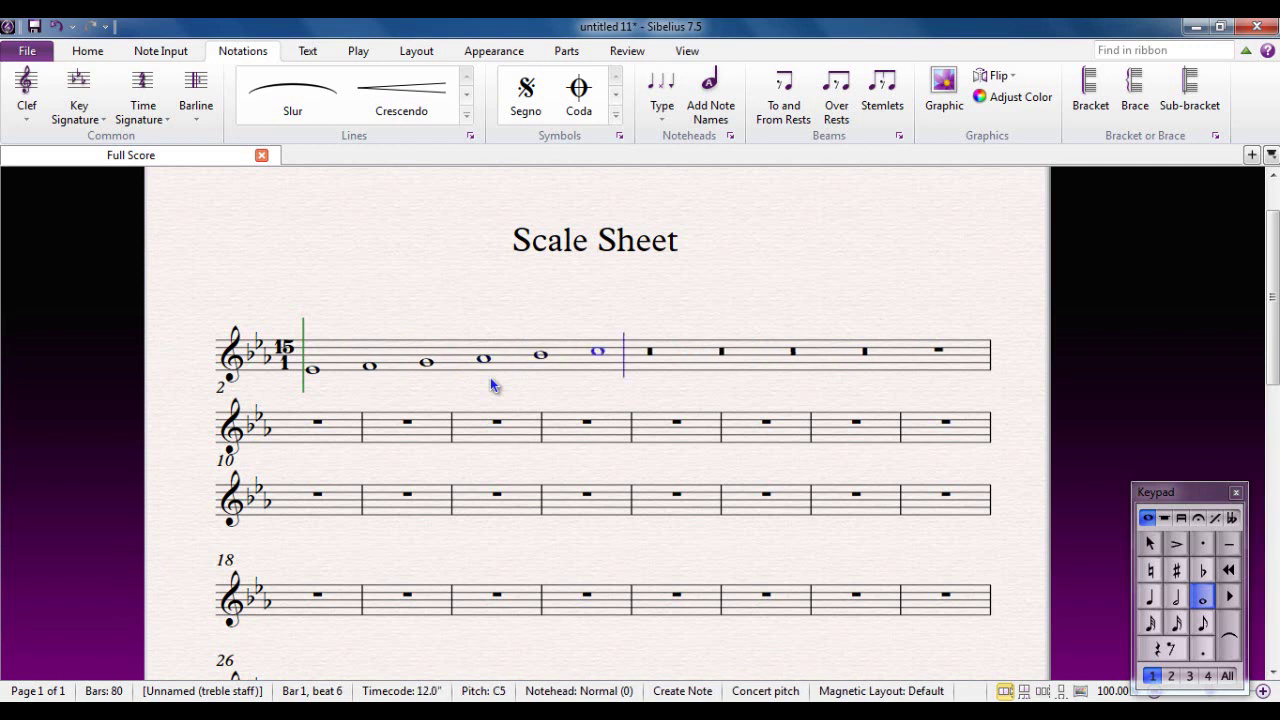
key("d")
key("e")
key("d")
key("c")
key("b")
key("a")
key("g")
key("f")
key("e")
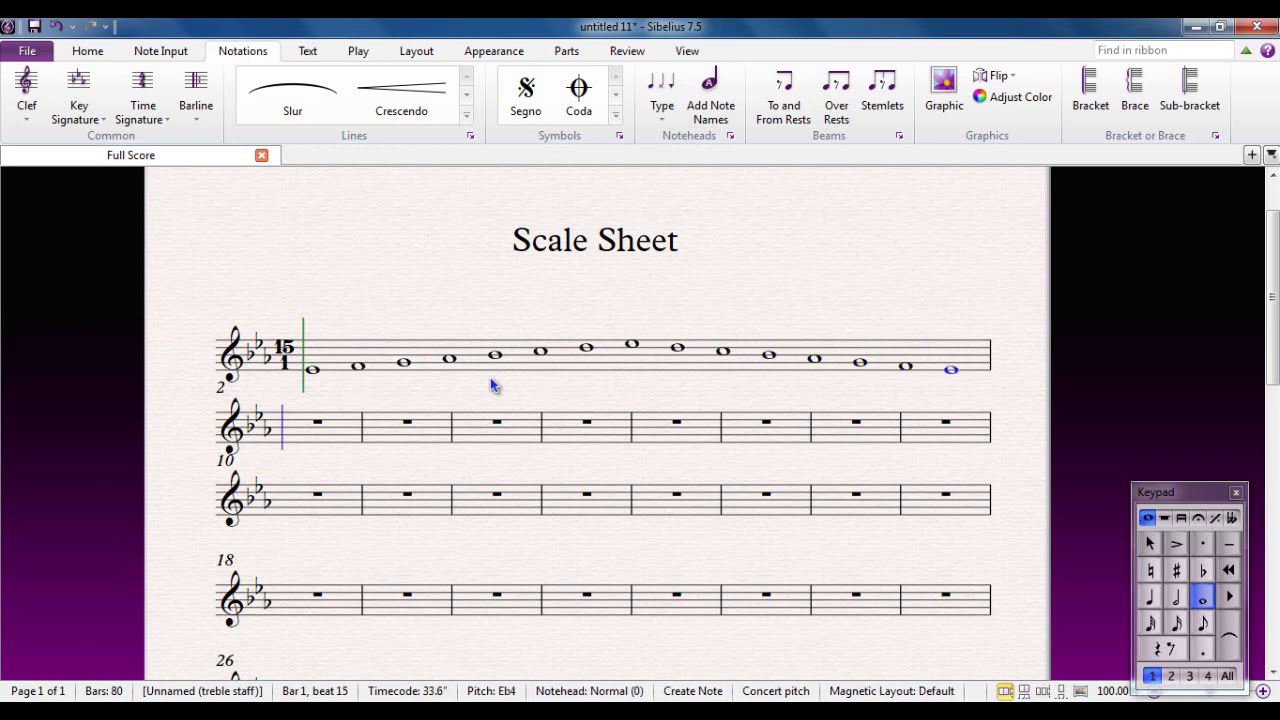
key("Escape")
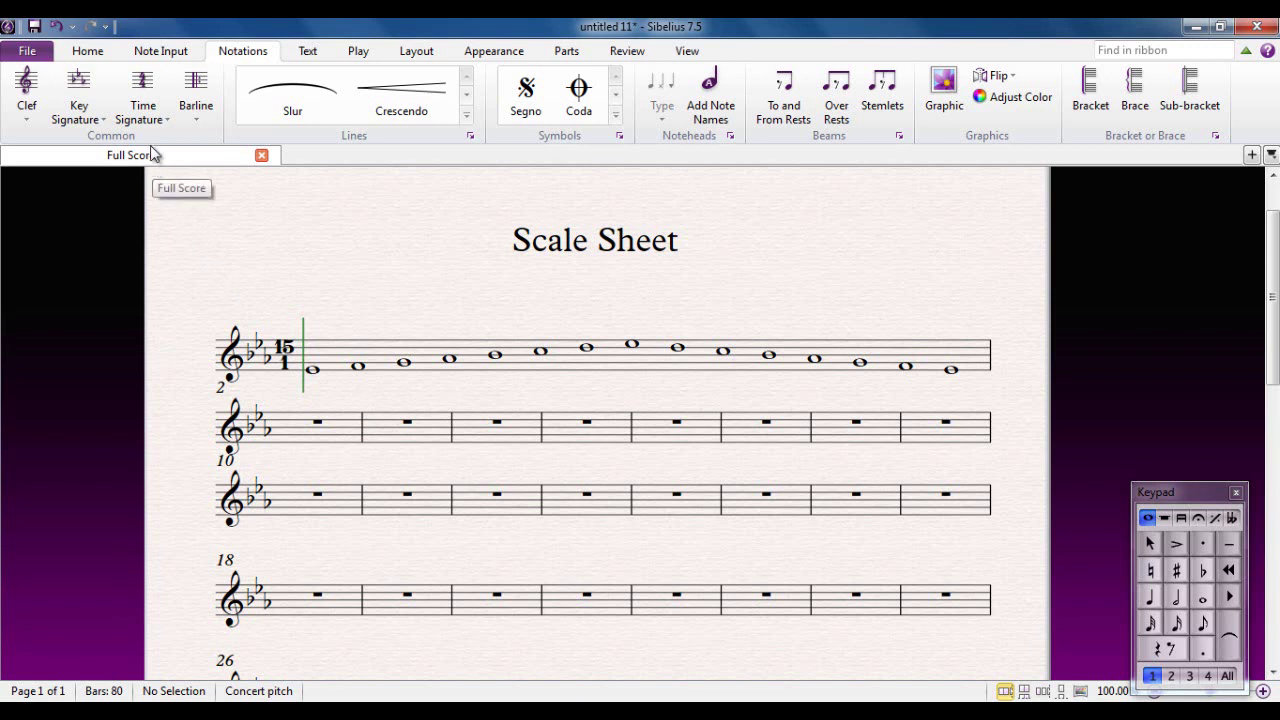
Step: Try placing a 7/1 time signature at bar 2, then undo it
left_click(153, 118)
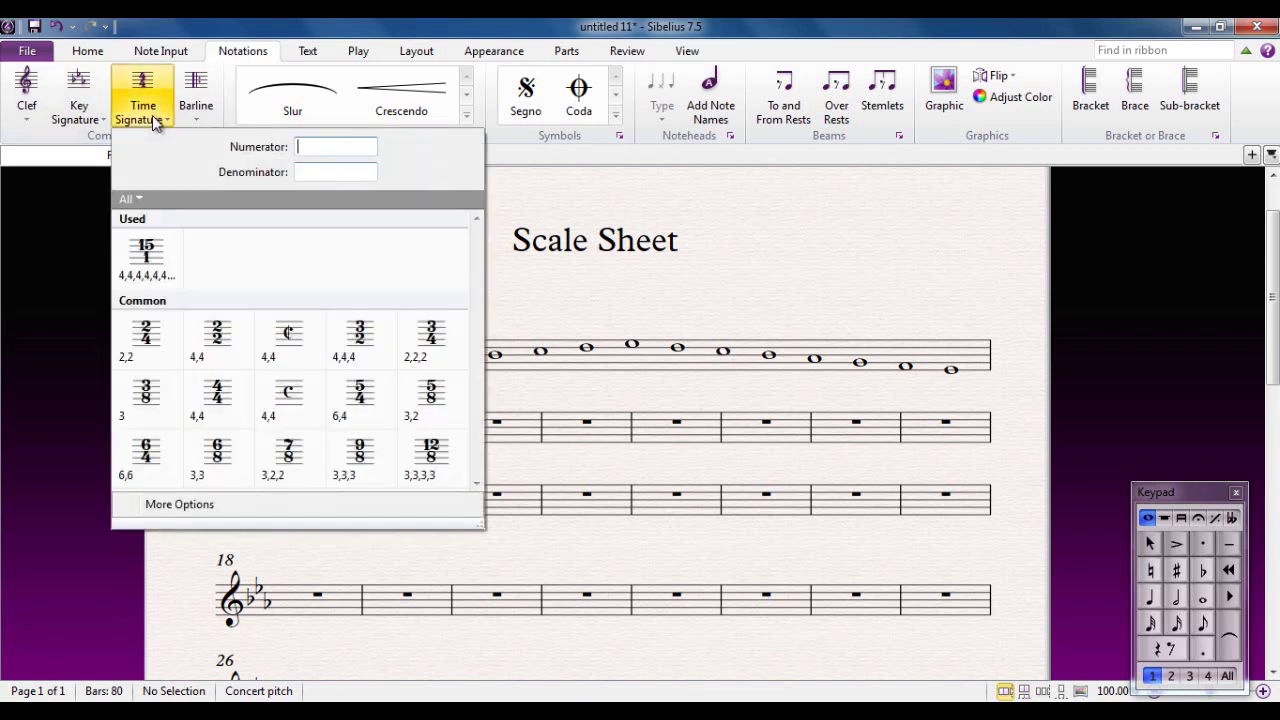
left_click(303, 171)
key("Escape")
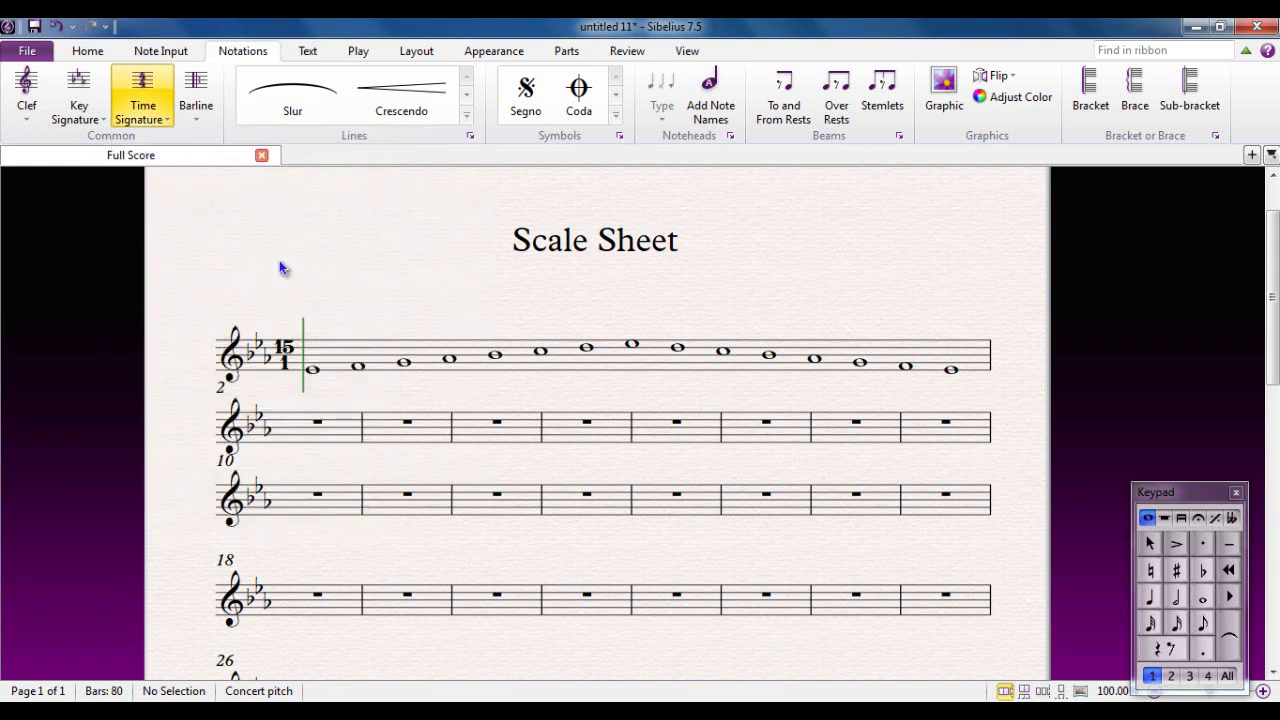
left_click(282, 430)
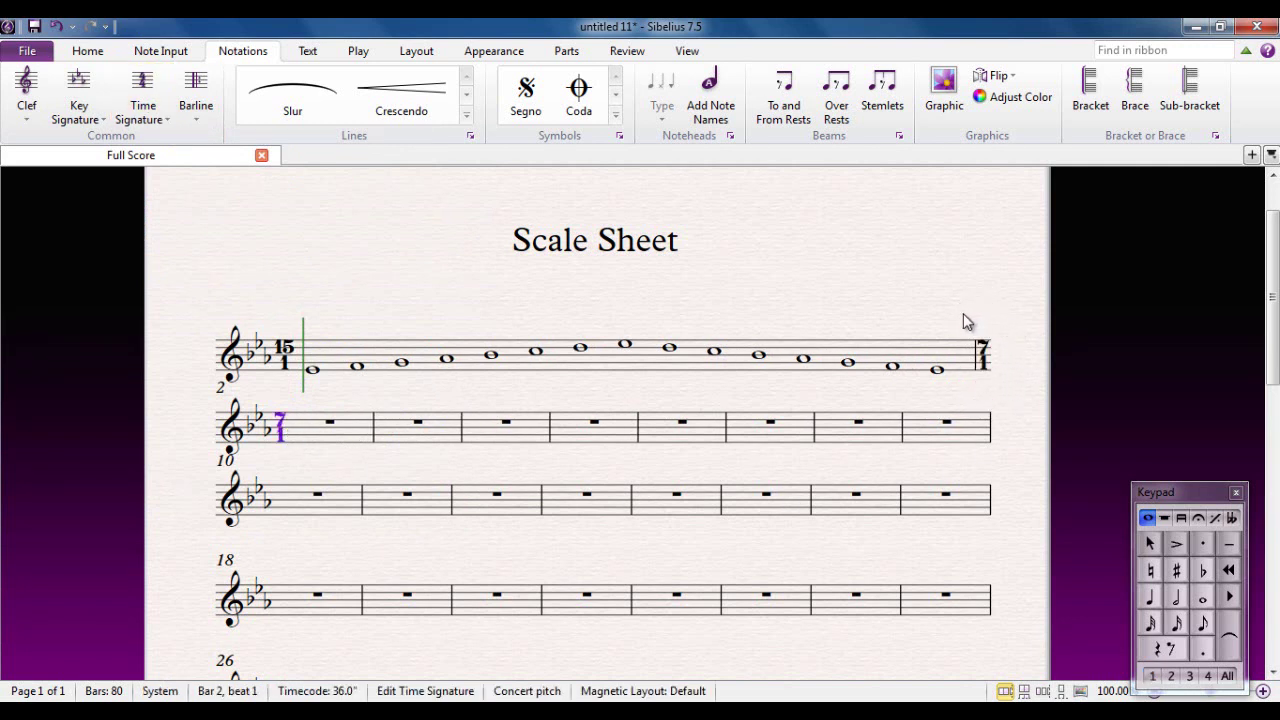
key("Escape")
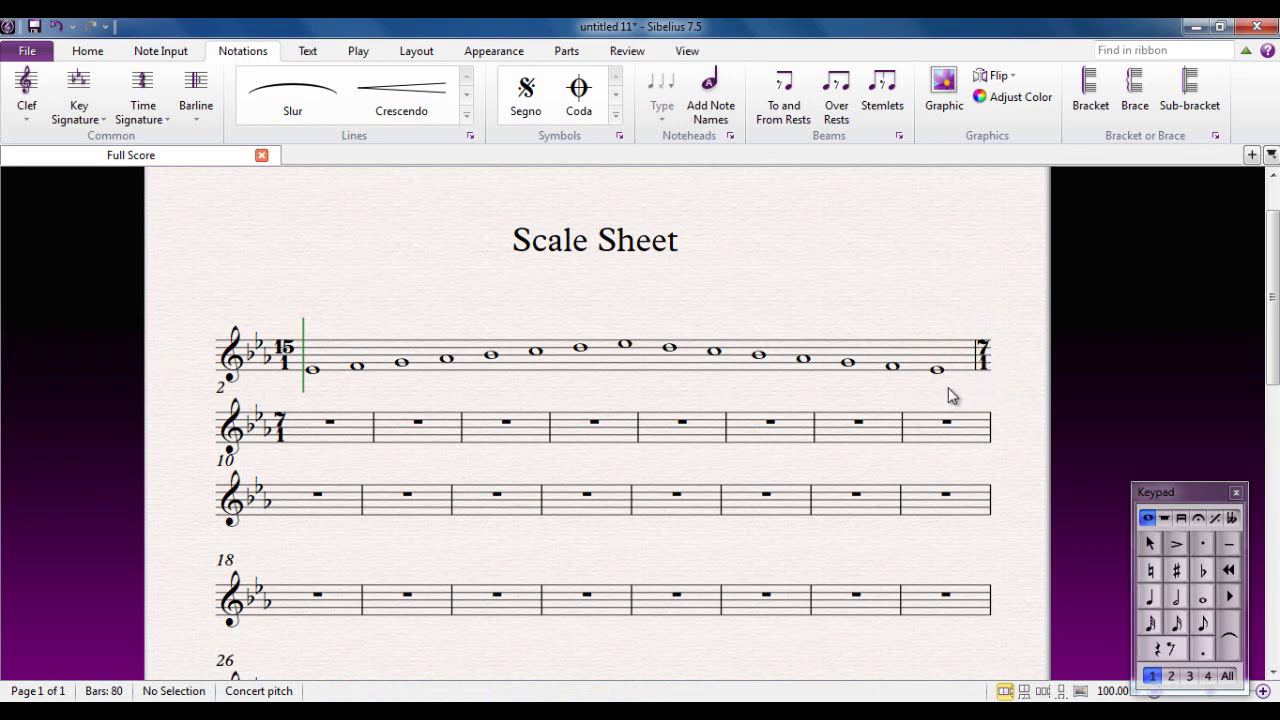
key("ctrl+z")
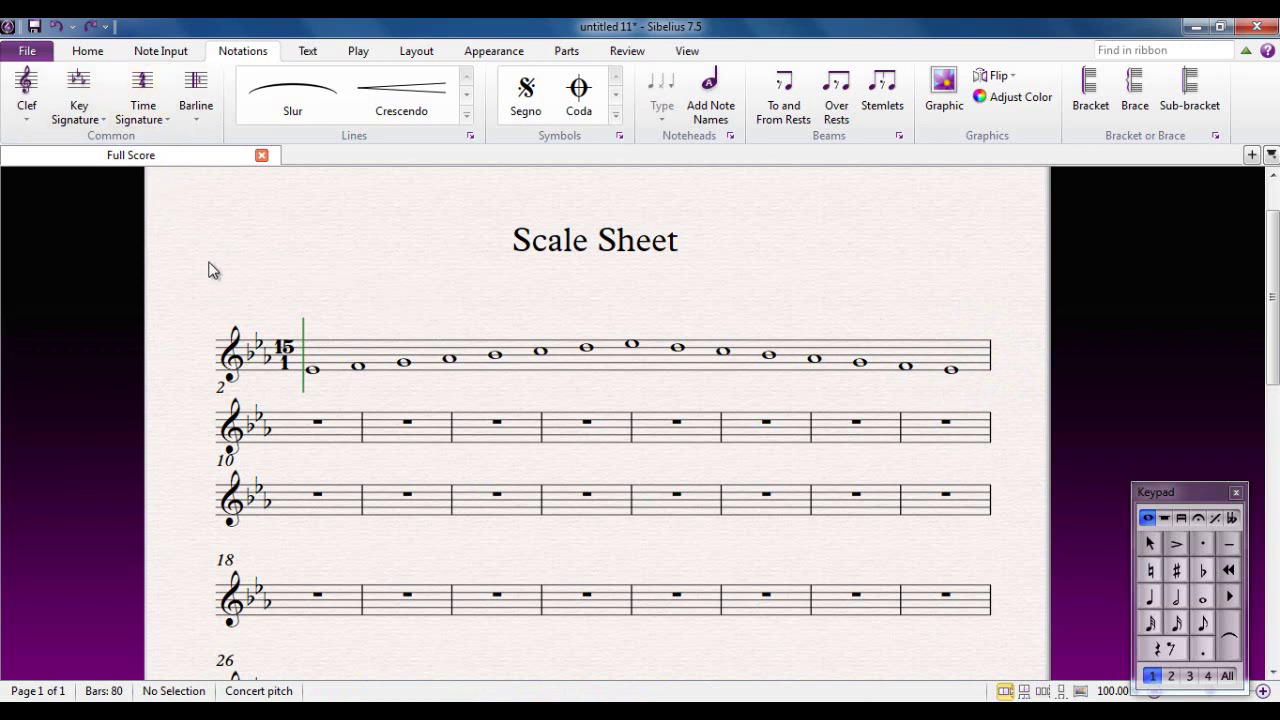
Step: Create a custom 7/1 time signature with cautionary disabled and place it at bar 2
left_click(153, 122)
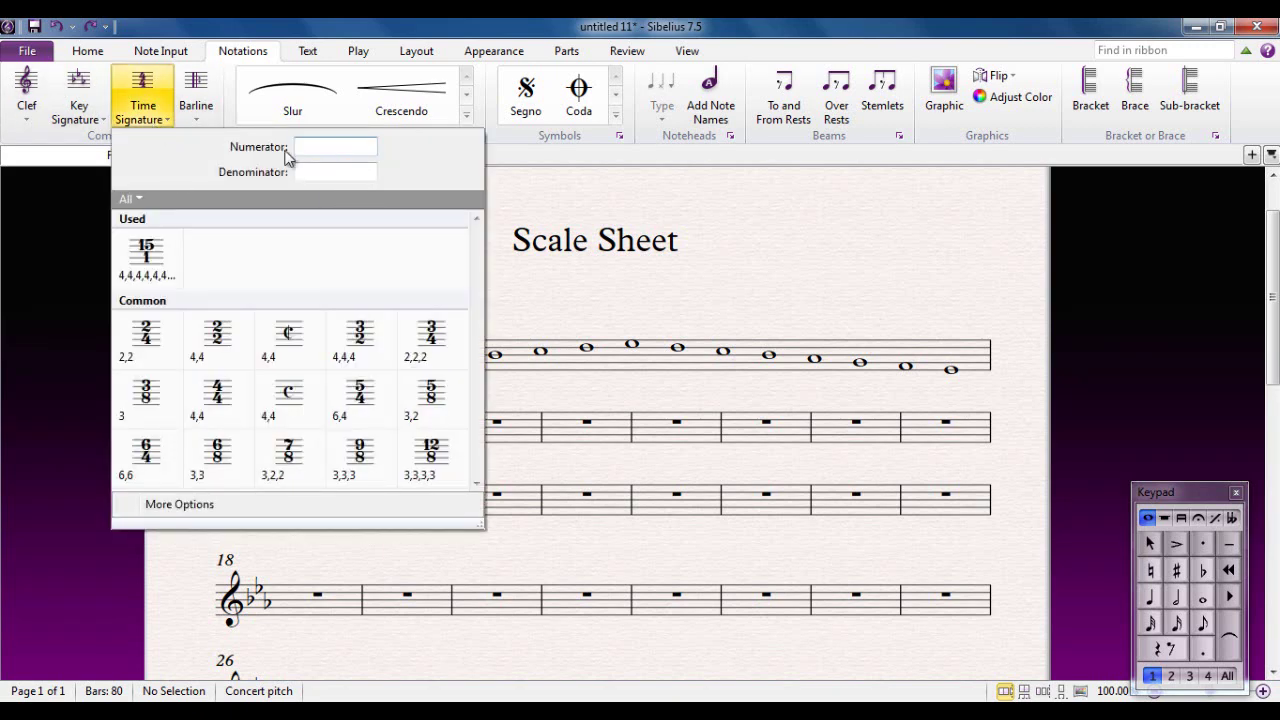
left_click(183, 506)
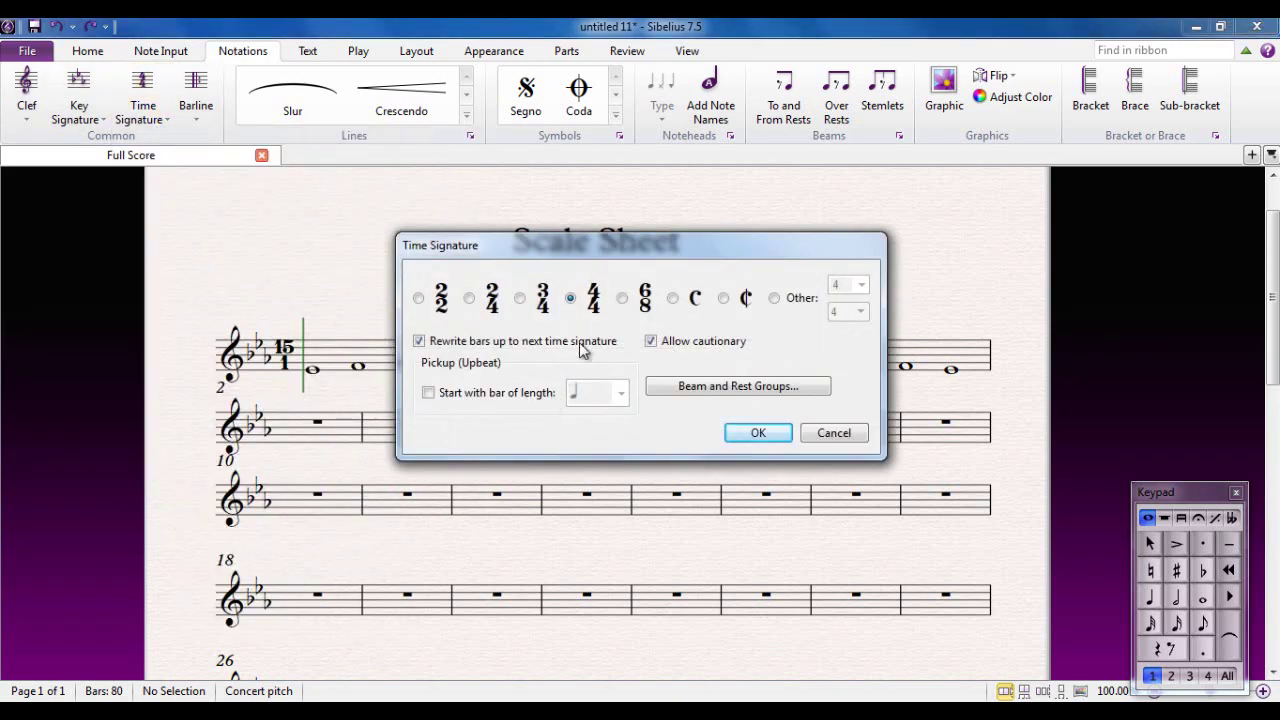
left_click(774, 299)
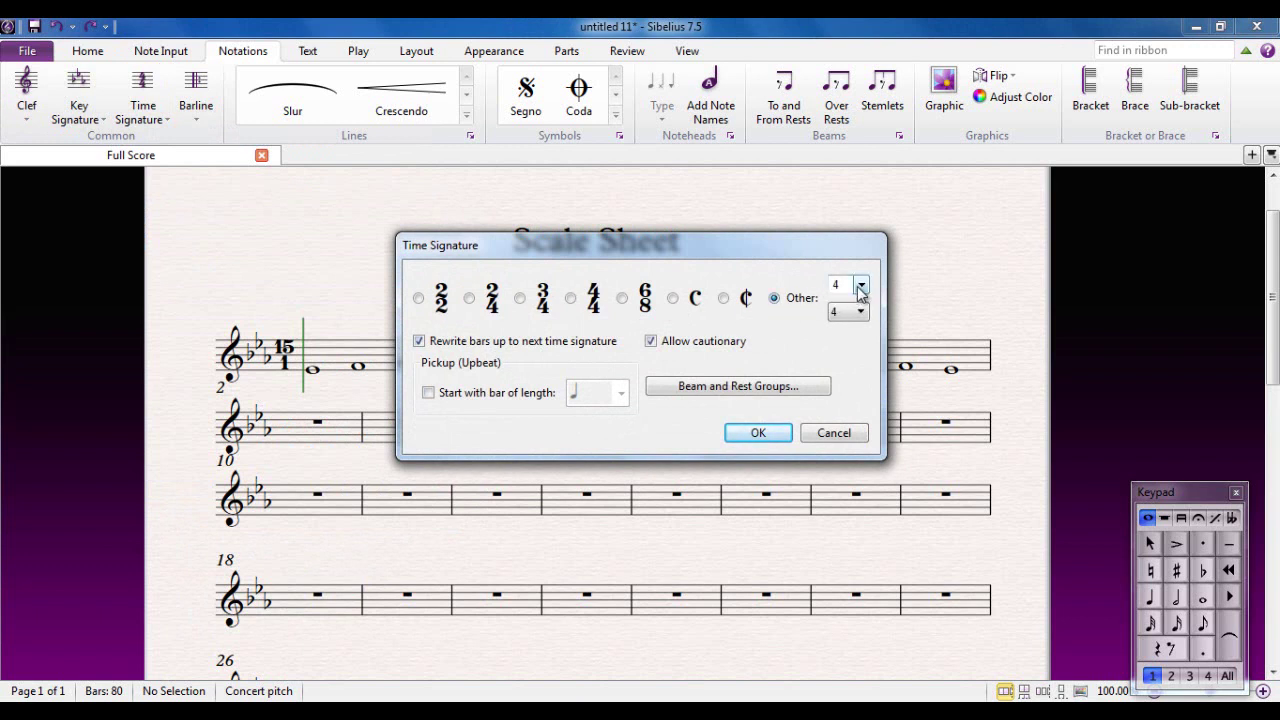
left_click(860, 285)
left_click(840, 388)
left_click(860, 311)
left_click(846, 330)
left_click(651, 341)
left_click(651, 341)
left_click(651, 343)
left_click(757, 432)
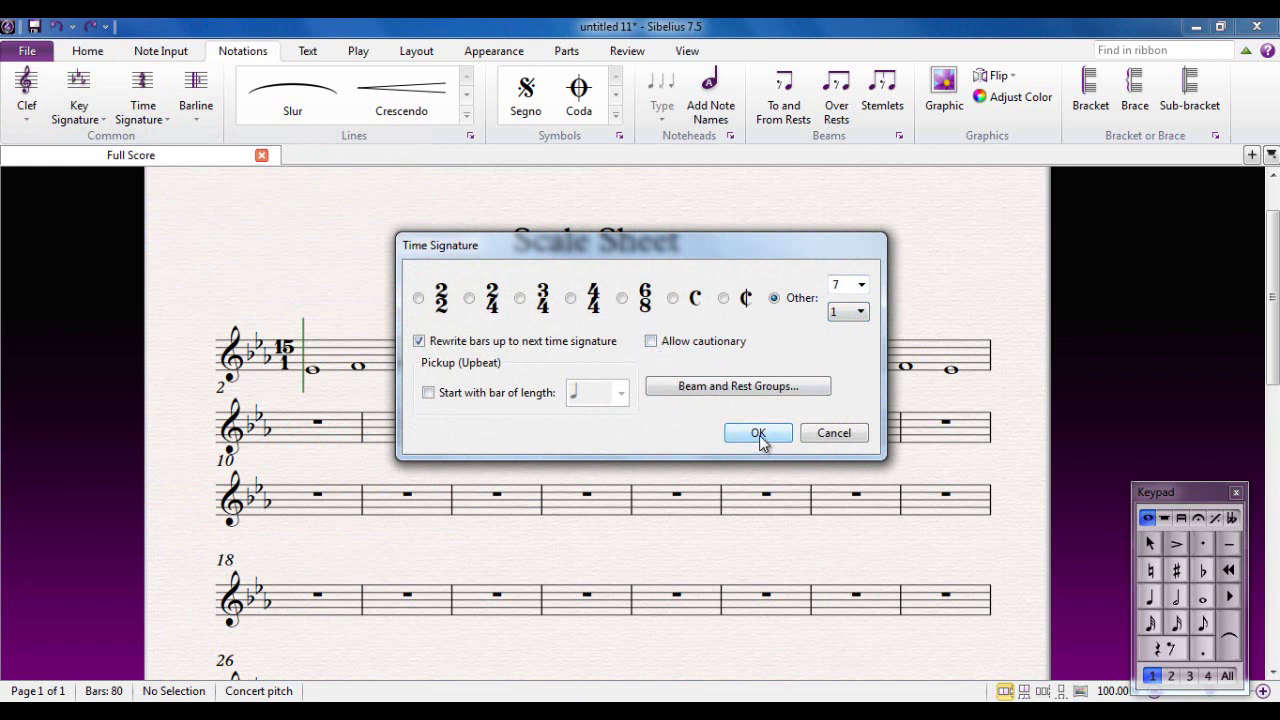
left_click(280, 432)
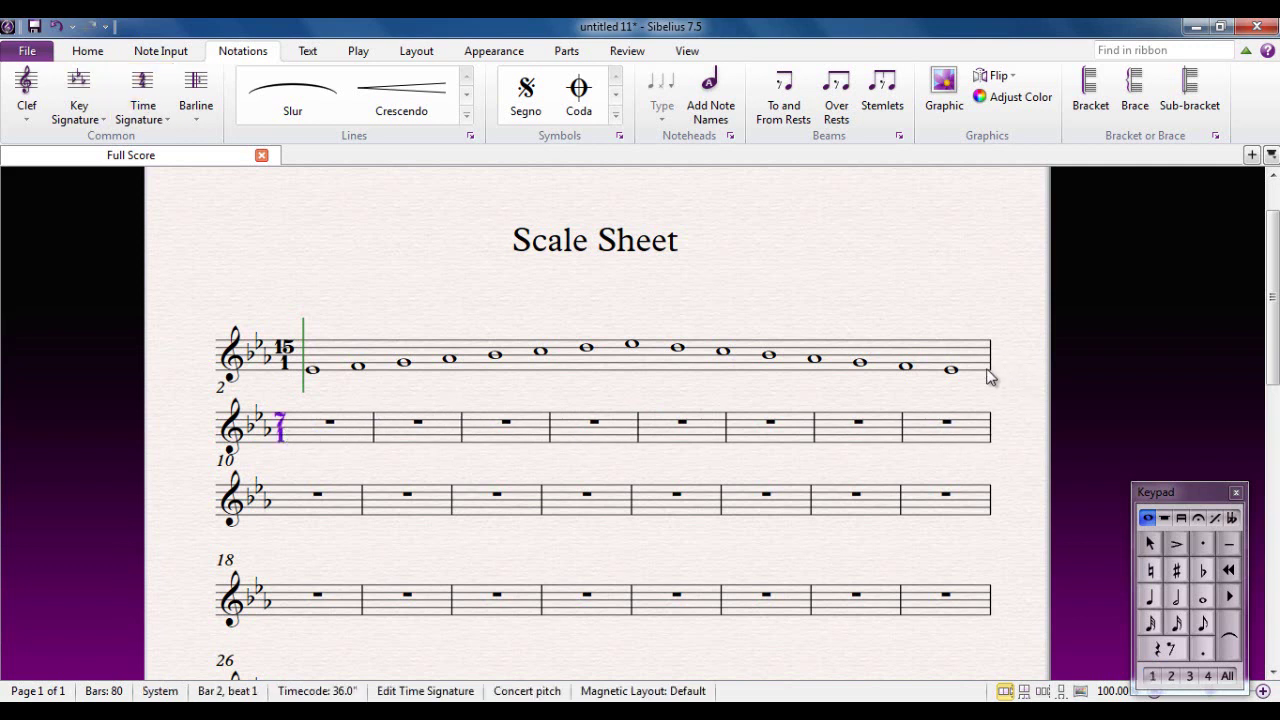
key("Escape")
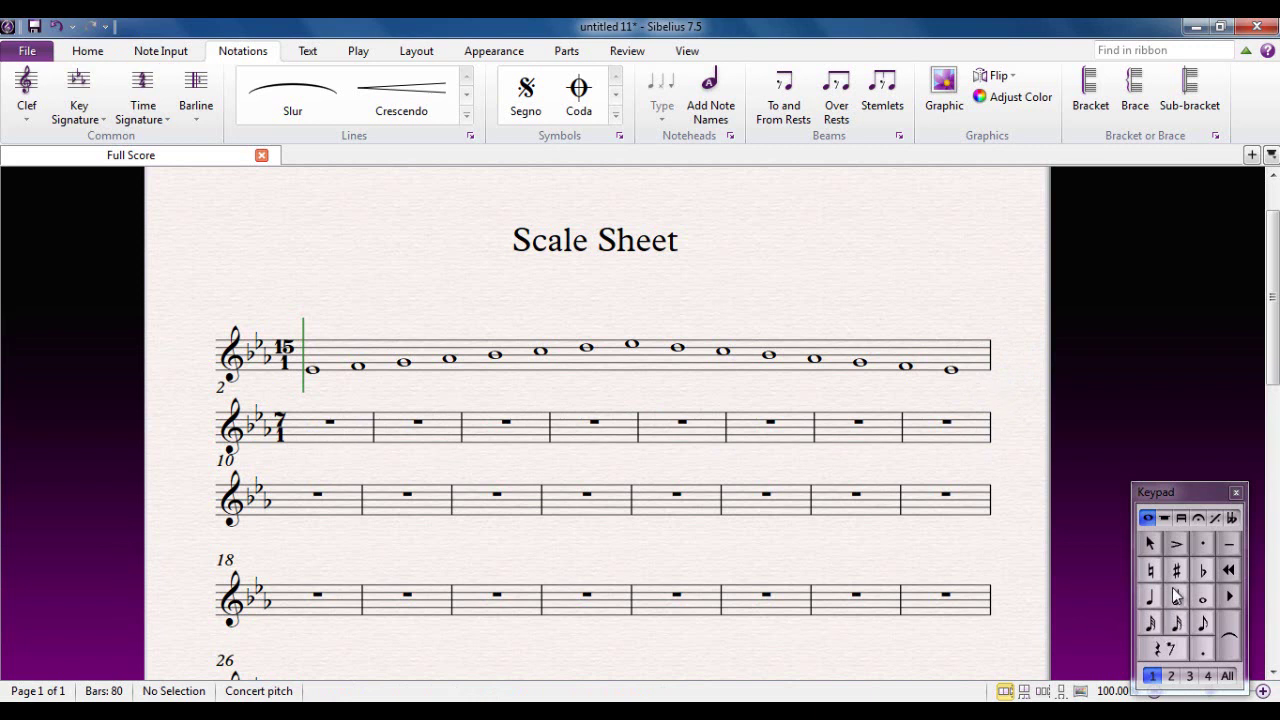
Step: Enter the whole-note arpeggio Eb–G–Bb–Eb–Bb–G–Eb in bar 2 and select its closing barline
left_click(1208, 602)
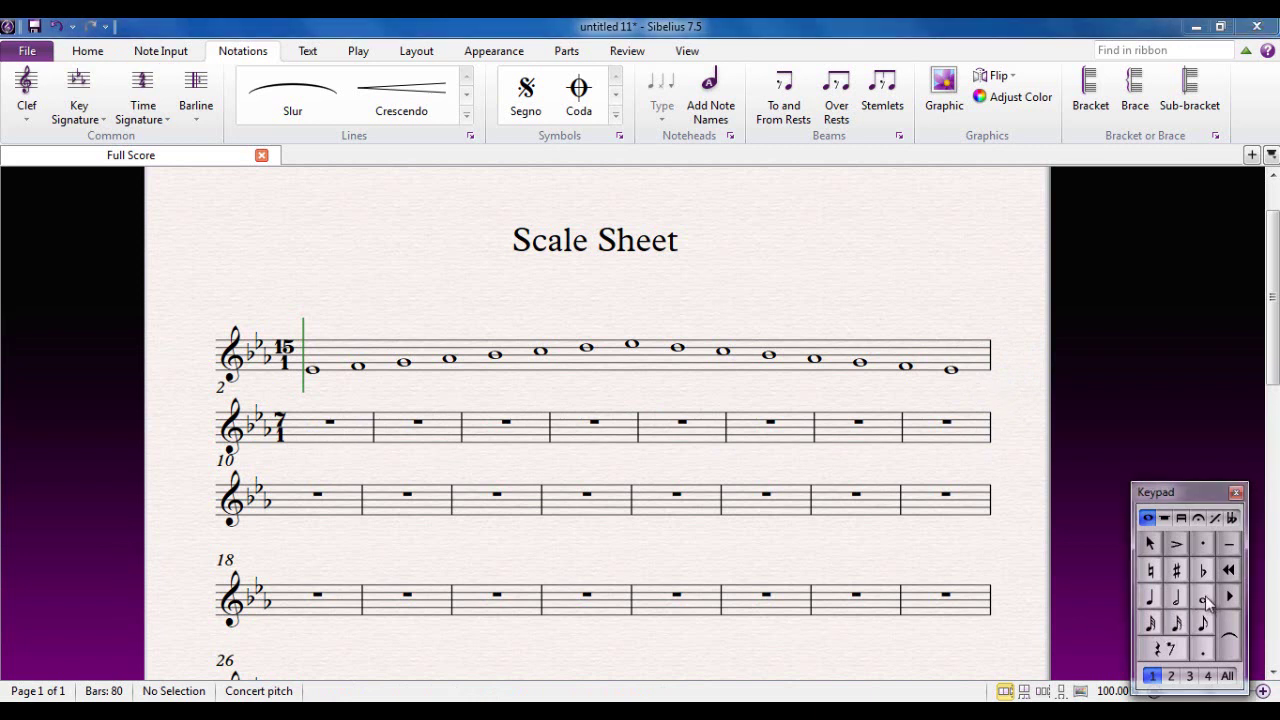
left_click(302, 441)
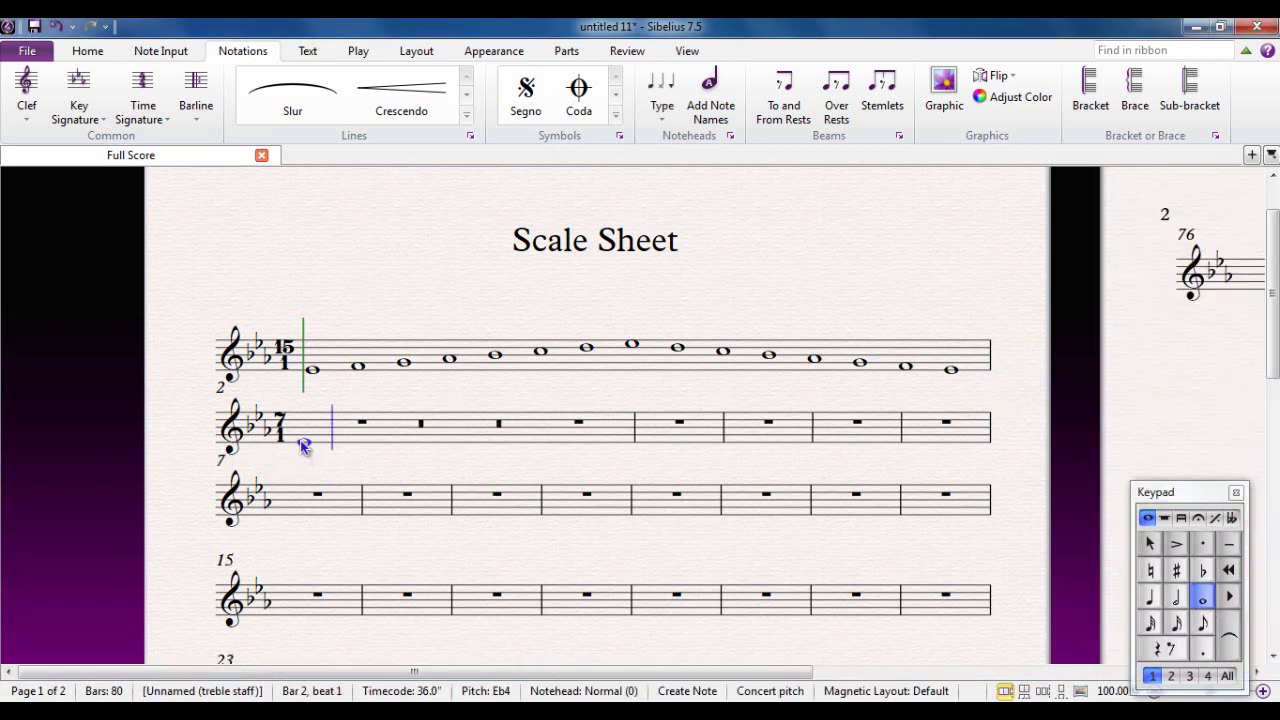
key("b")
key("e")
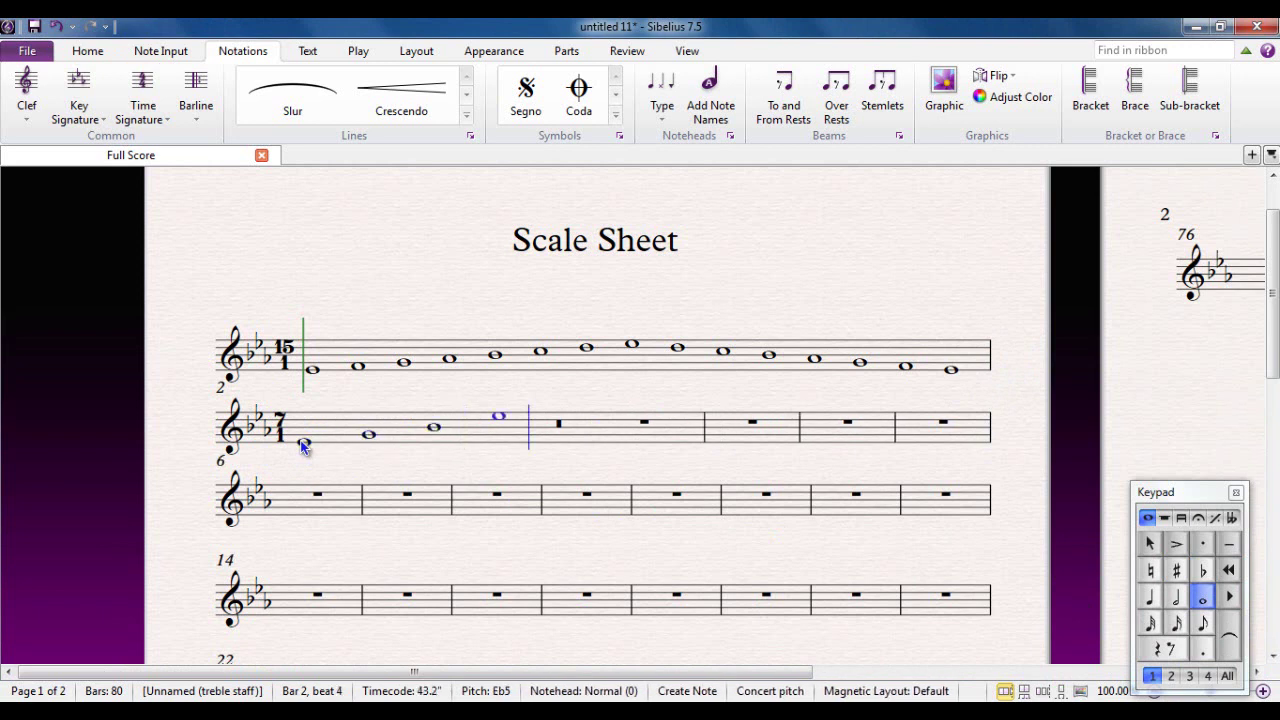
key("b")
key("g")
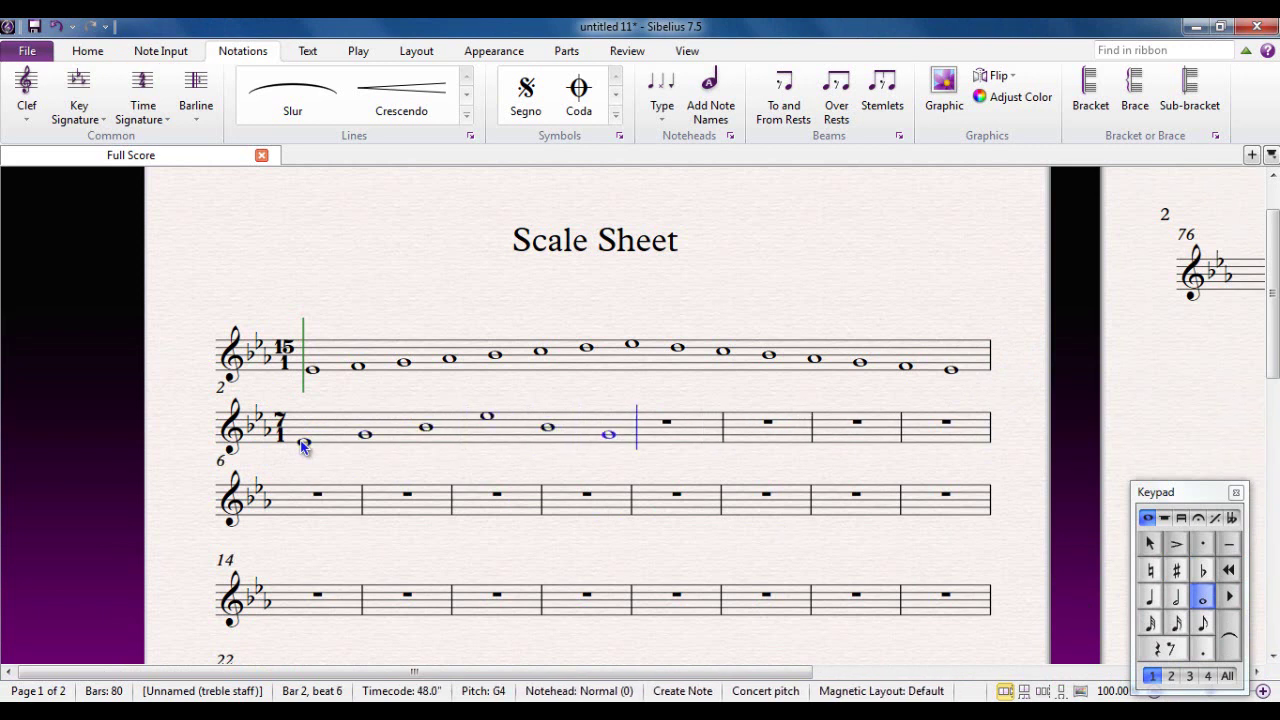
key("e")
key("Escape")
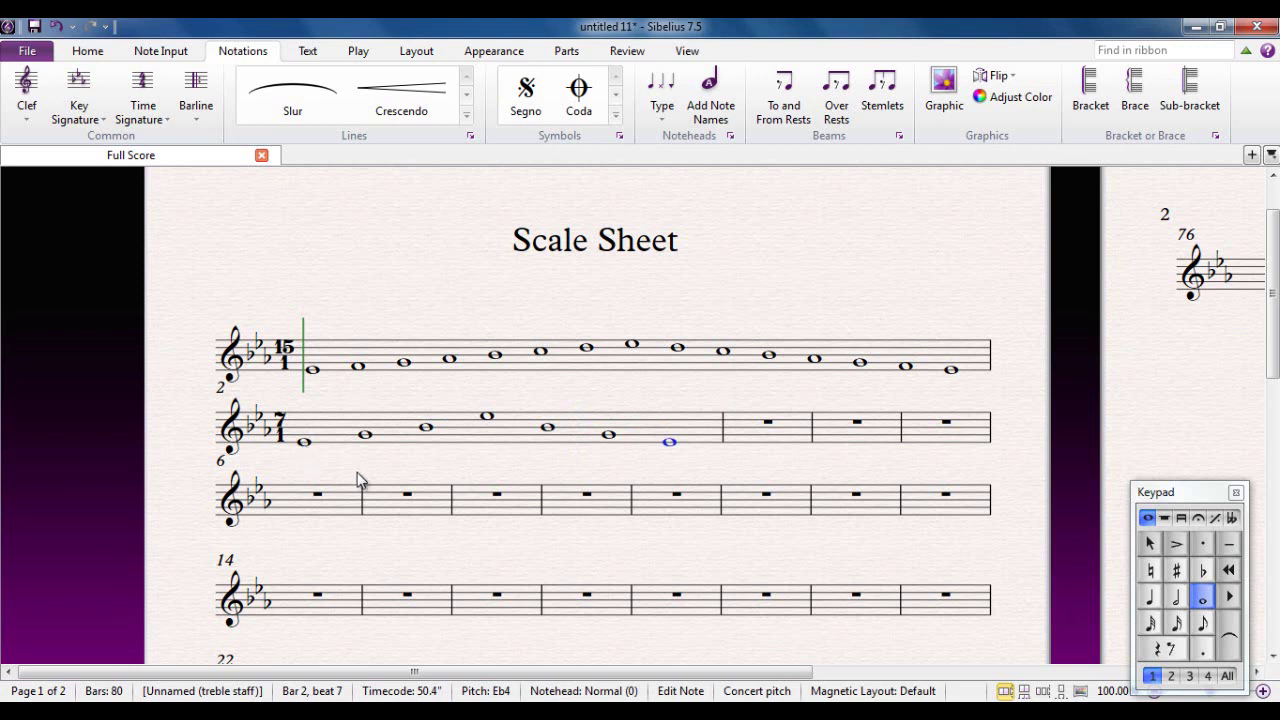
left_click(757, 323)
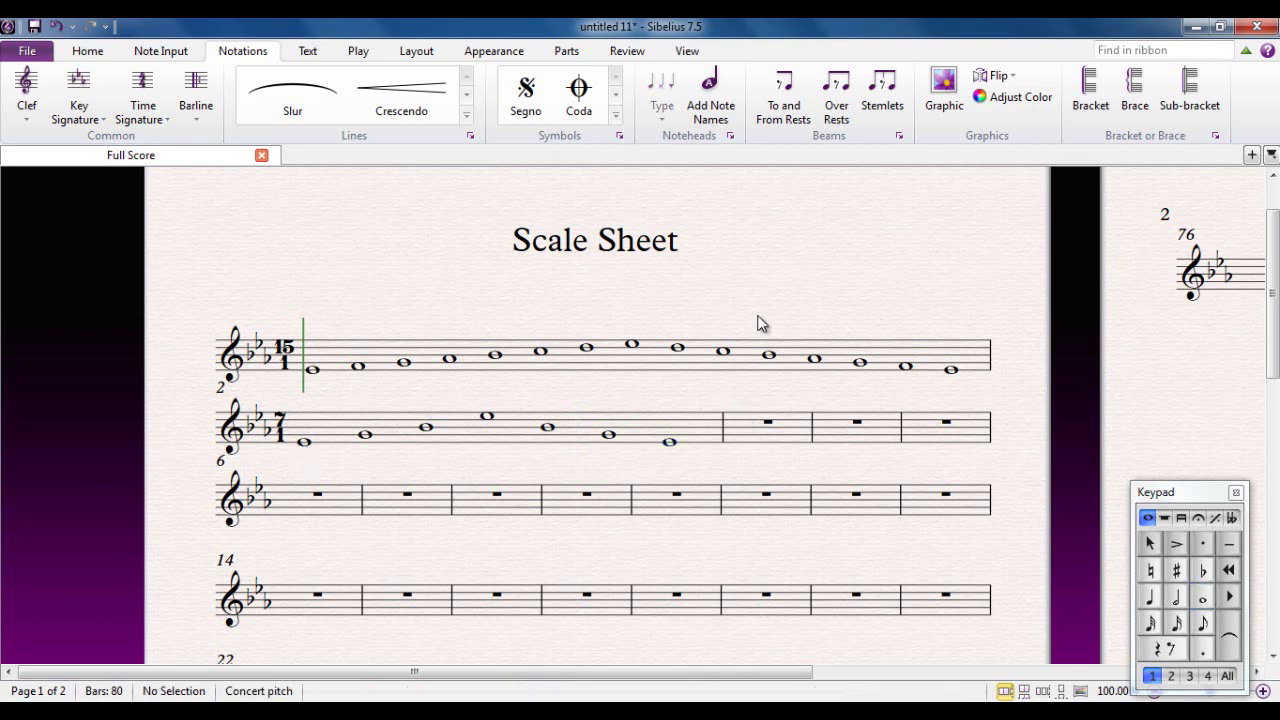
left_click(723, 427)
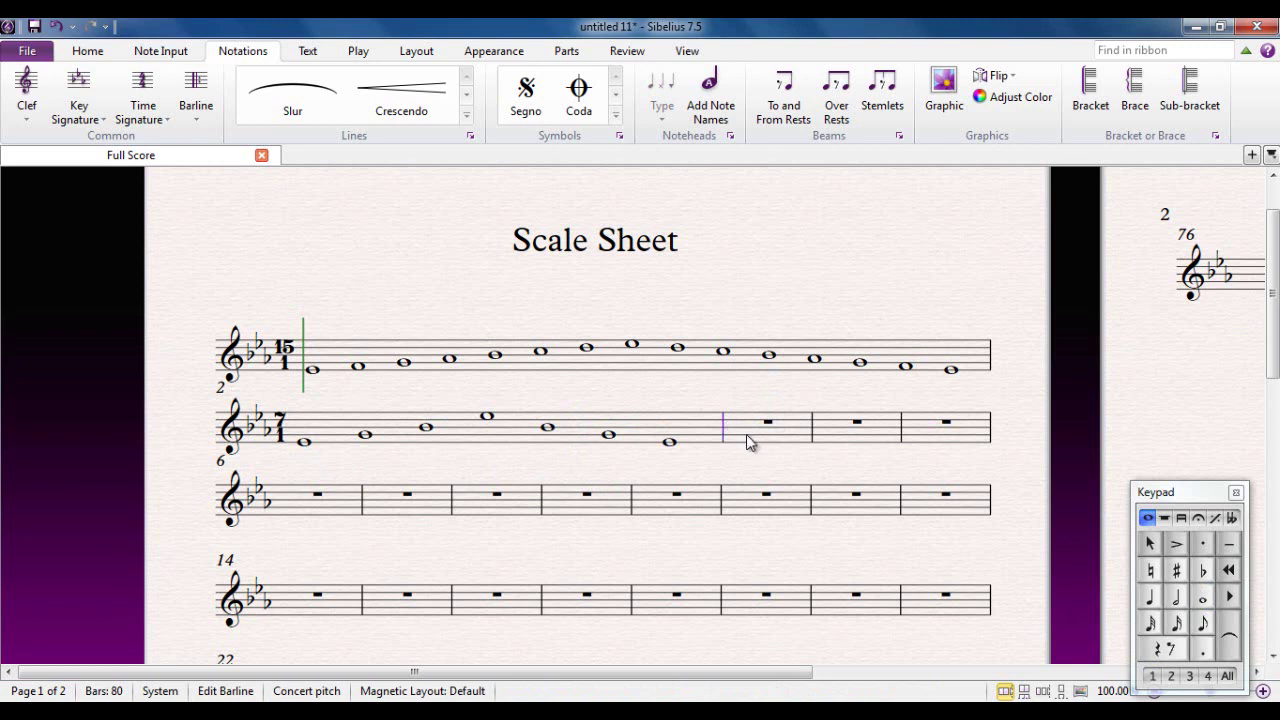
Step: Insert a system break after bar 2 so bar 3 starts a new line
key("Return")
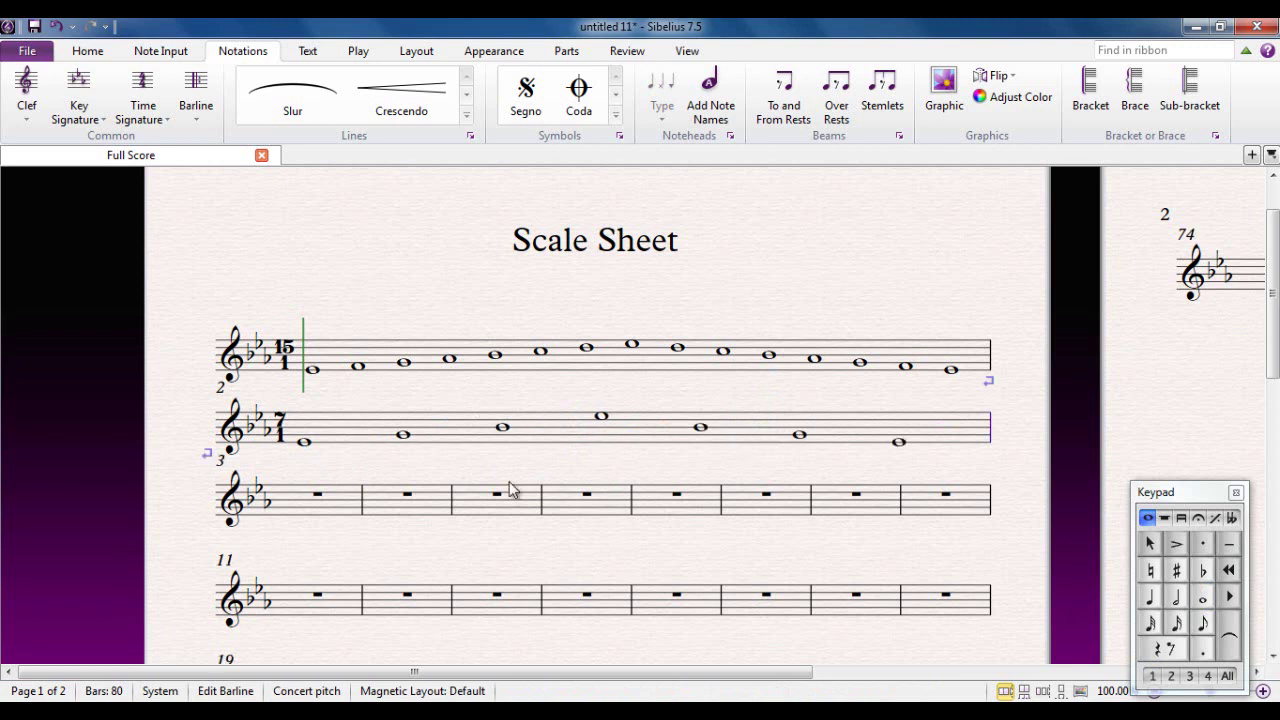
left_click(347, 512)
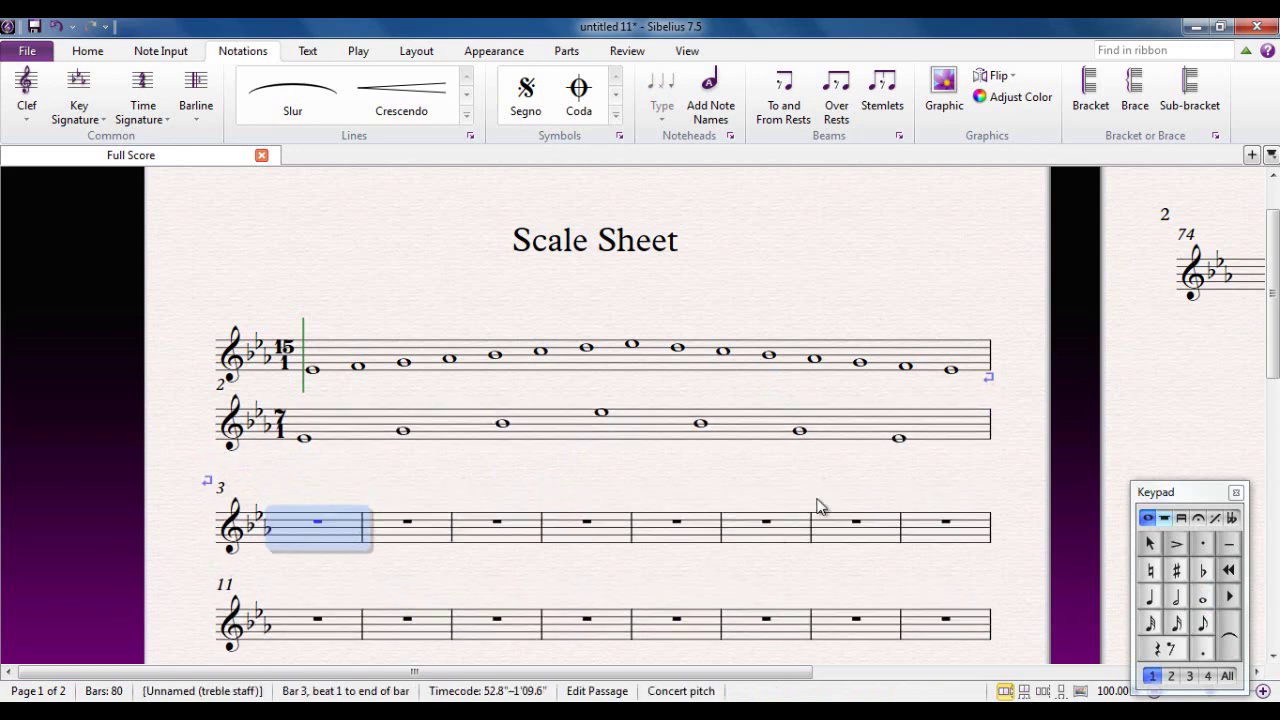
left_click_drag(846, 489, 813, 388)
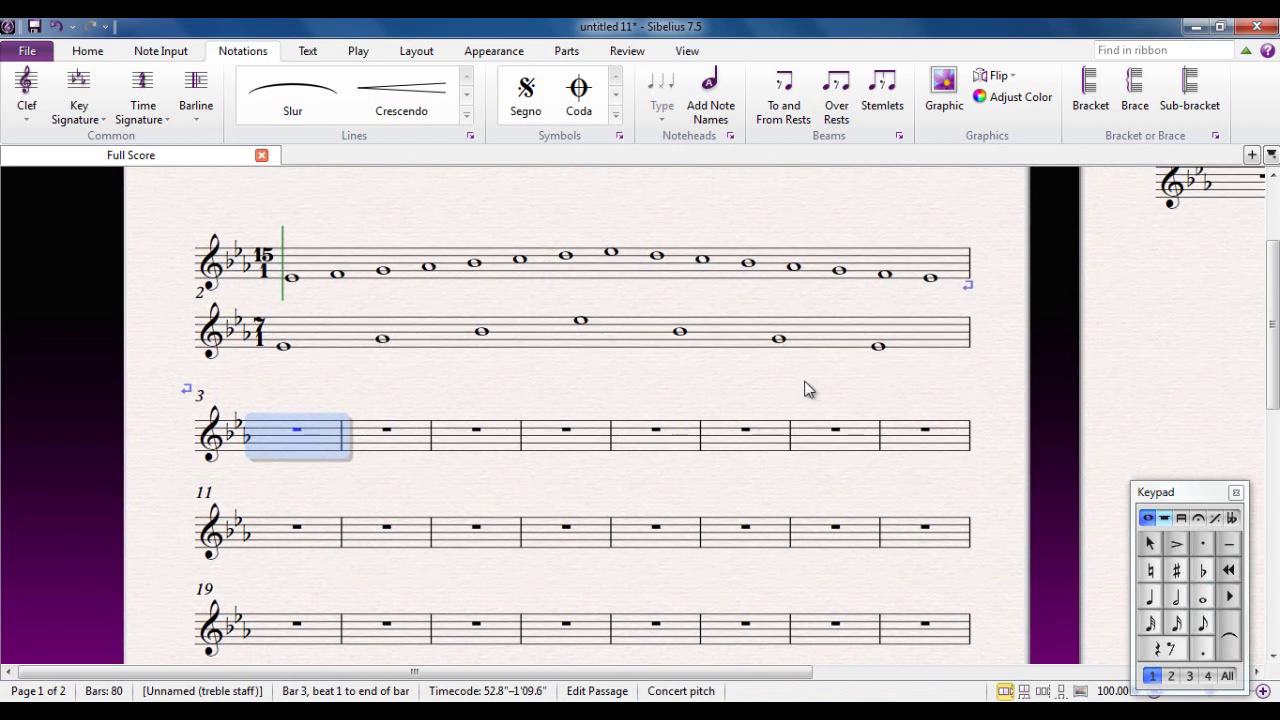
key("Escape")
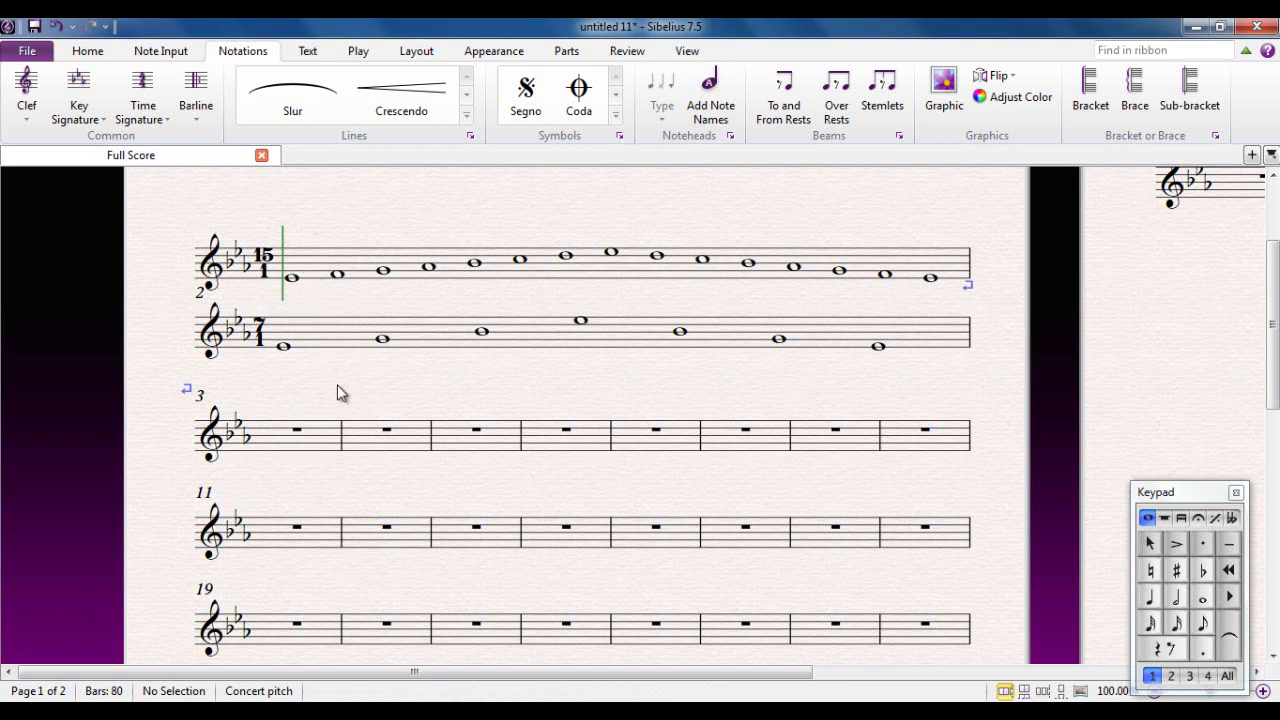
Step: Try placing an F major key change at bar 3, then delete it
left_click(87, 120)
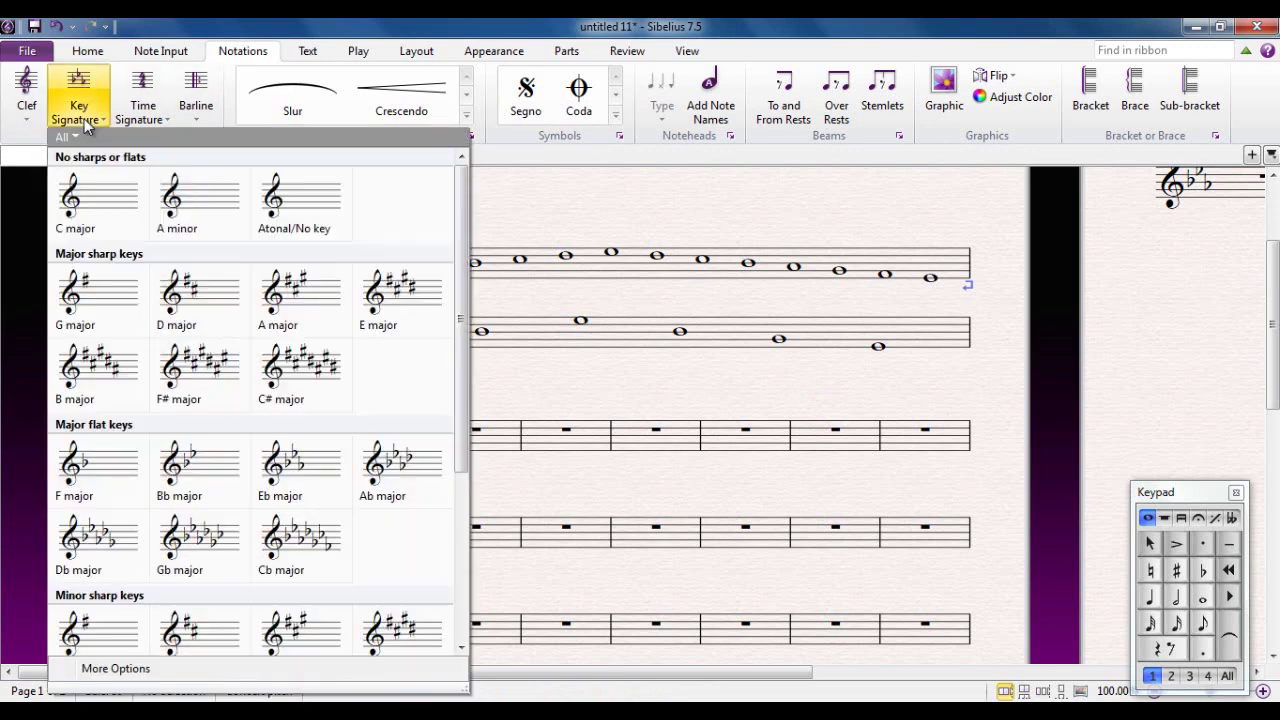
left_click(100, 460)
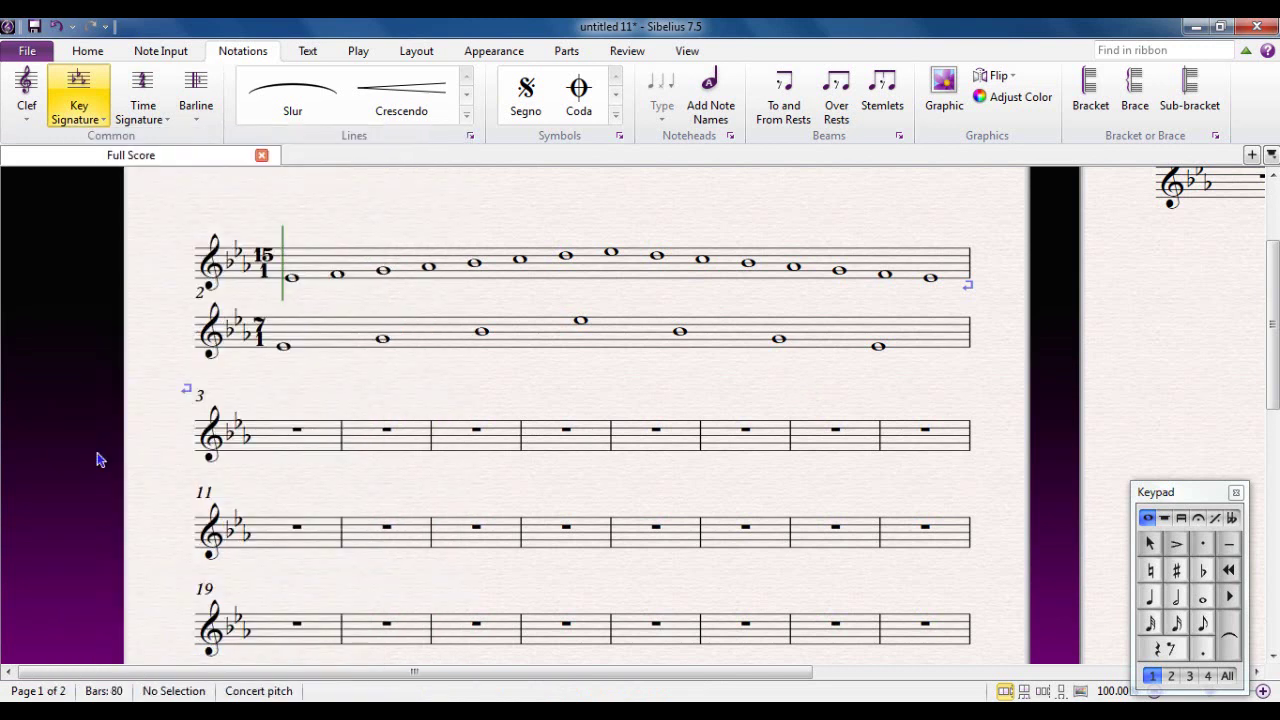
left_click(240, 447)
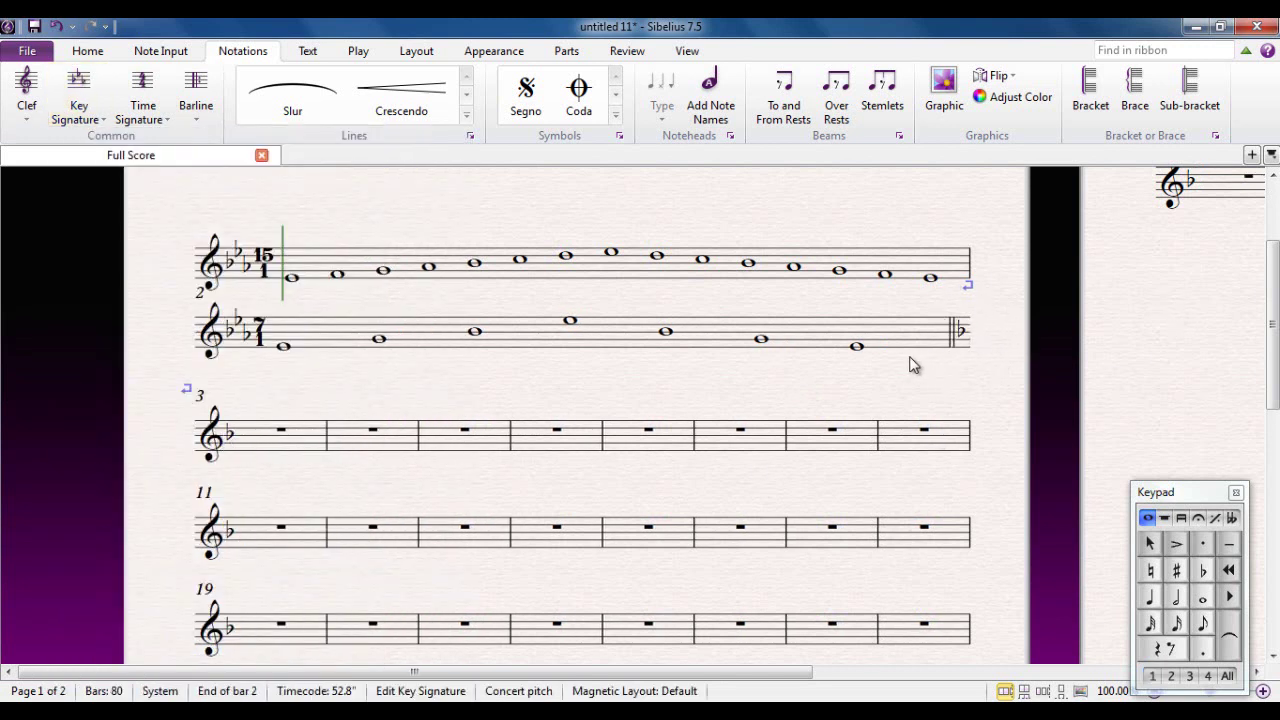
key("Delete")
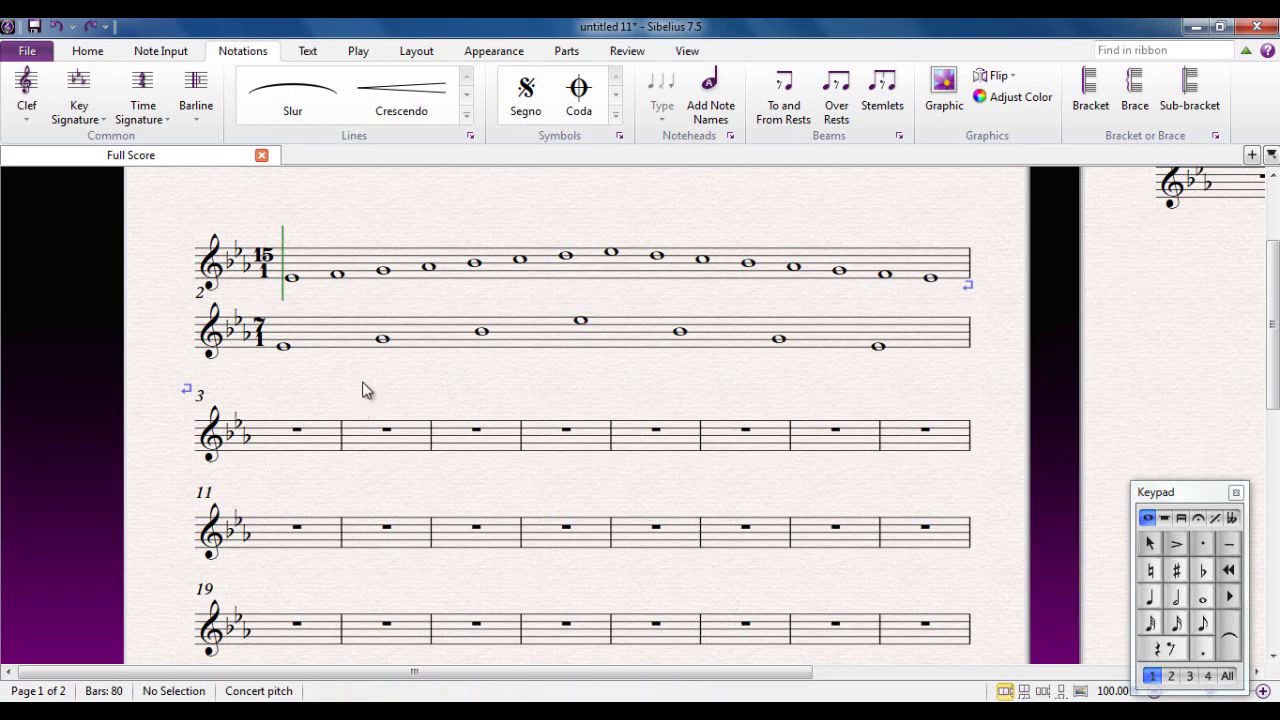
Step: Add a hidden F major (one flat) key change at bar 3
left_click(103, 118)
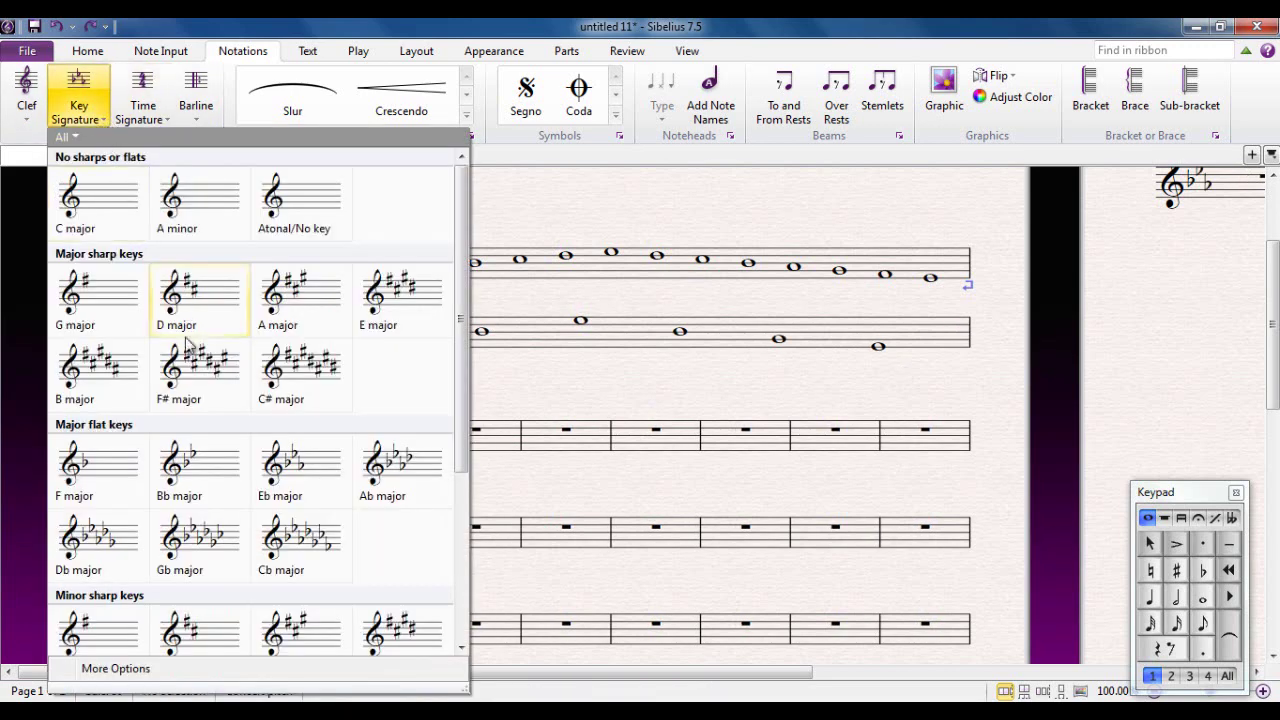
left_click(115, 669)
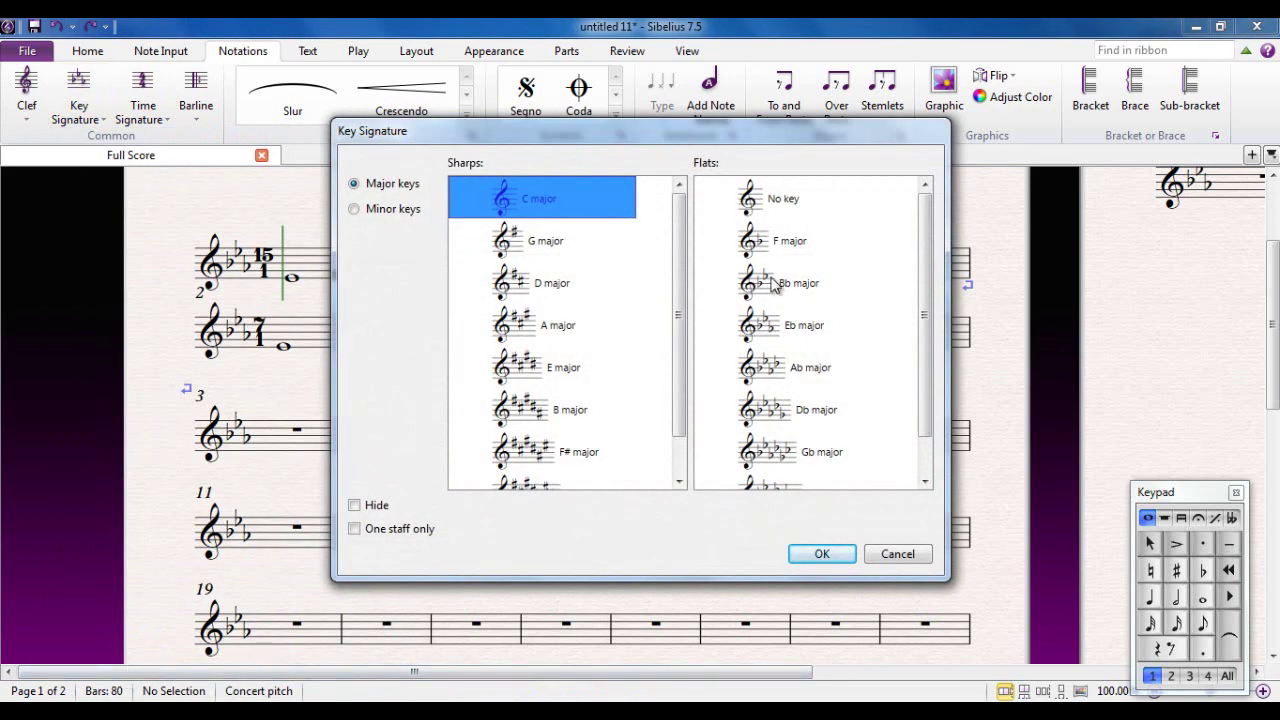
left_click(765, 247)
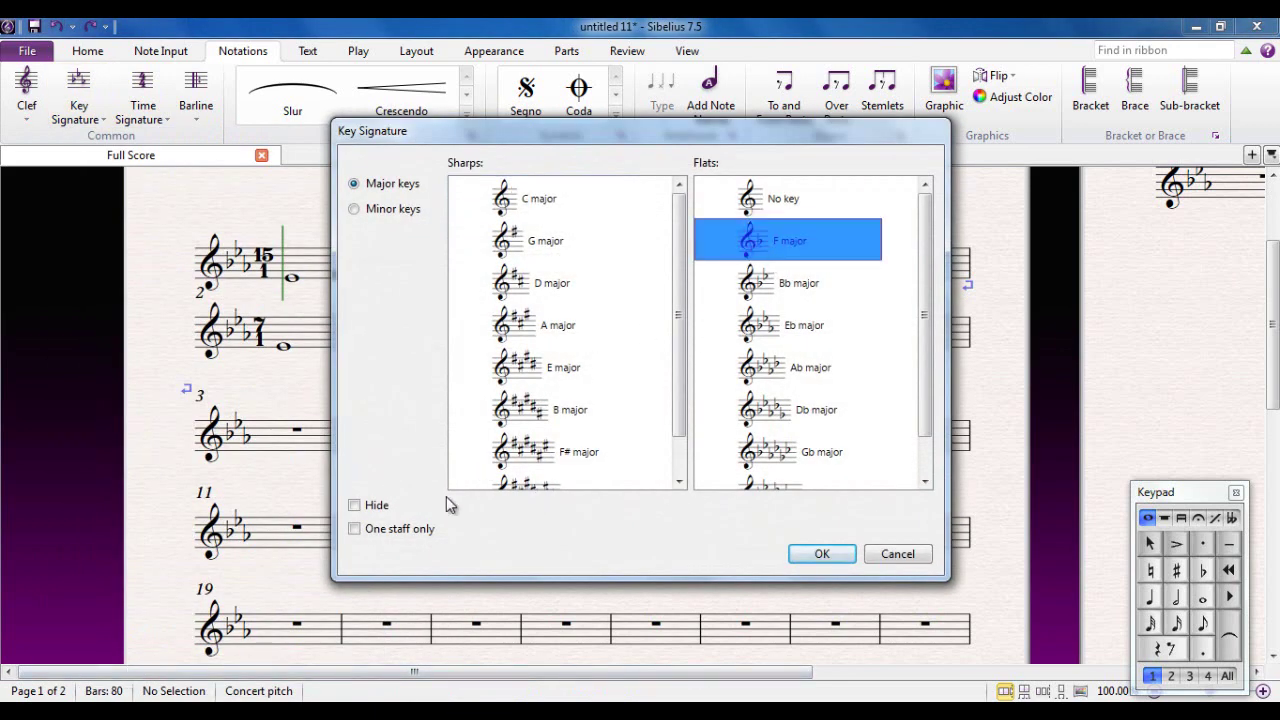
left_click(354, 505)
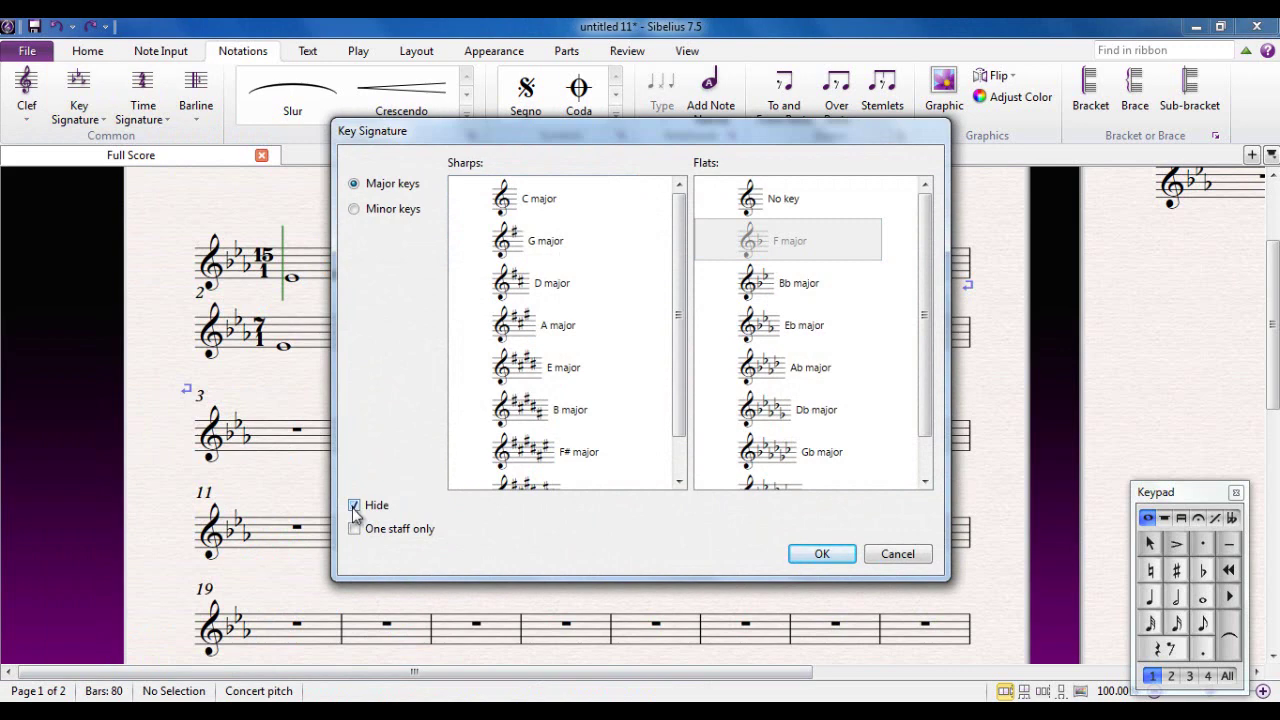
left_click(826, 558)
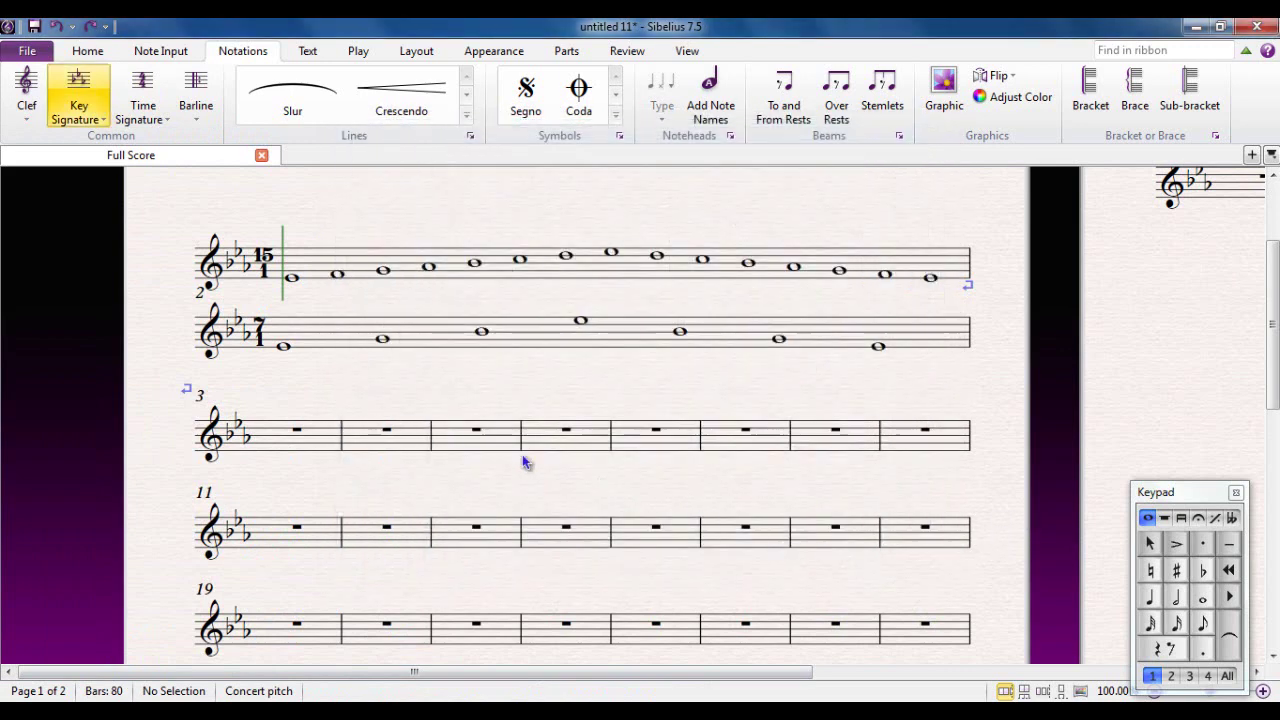
left_click(229, 431)
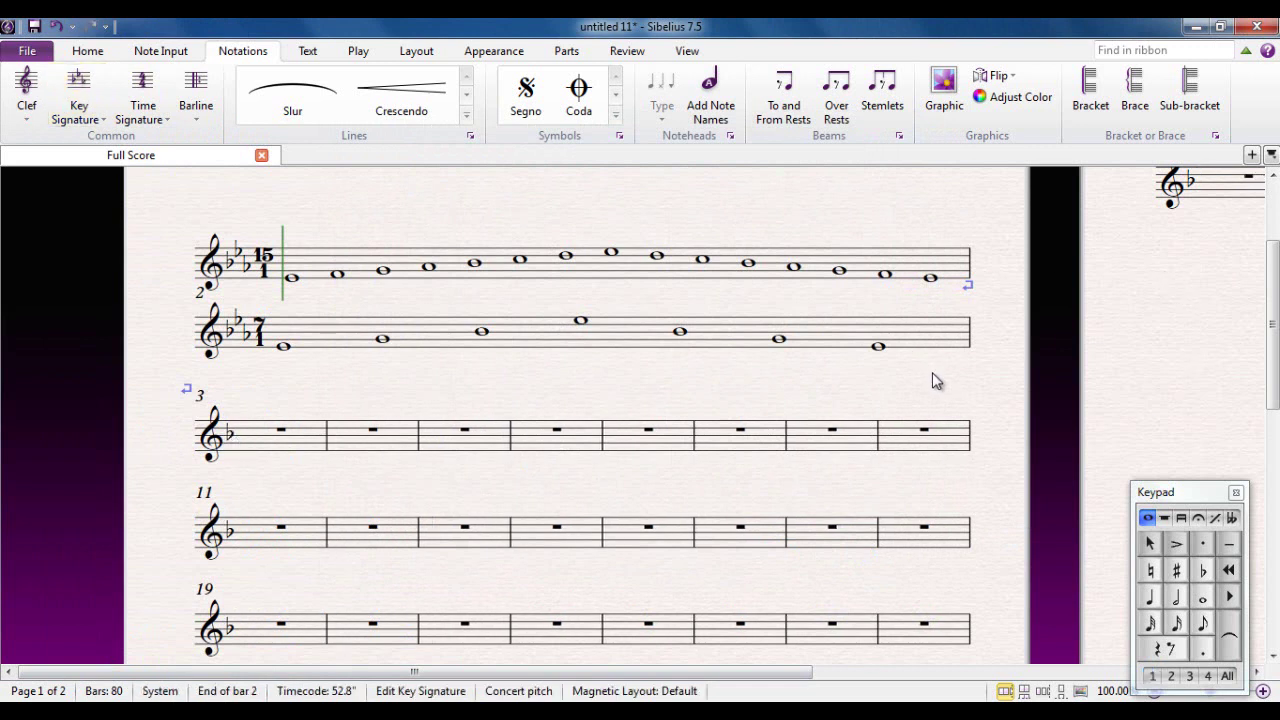
left_click(517, 381)
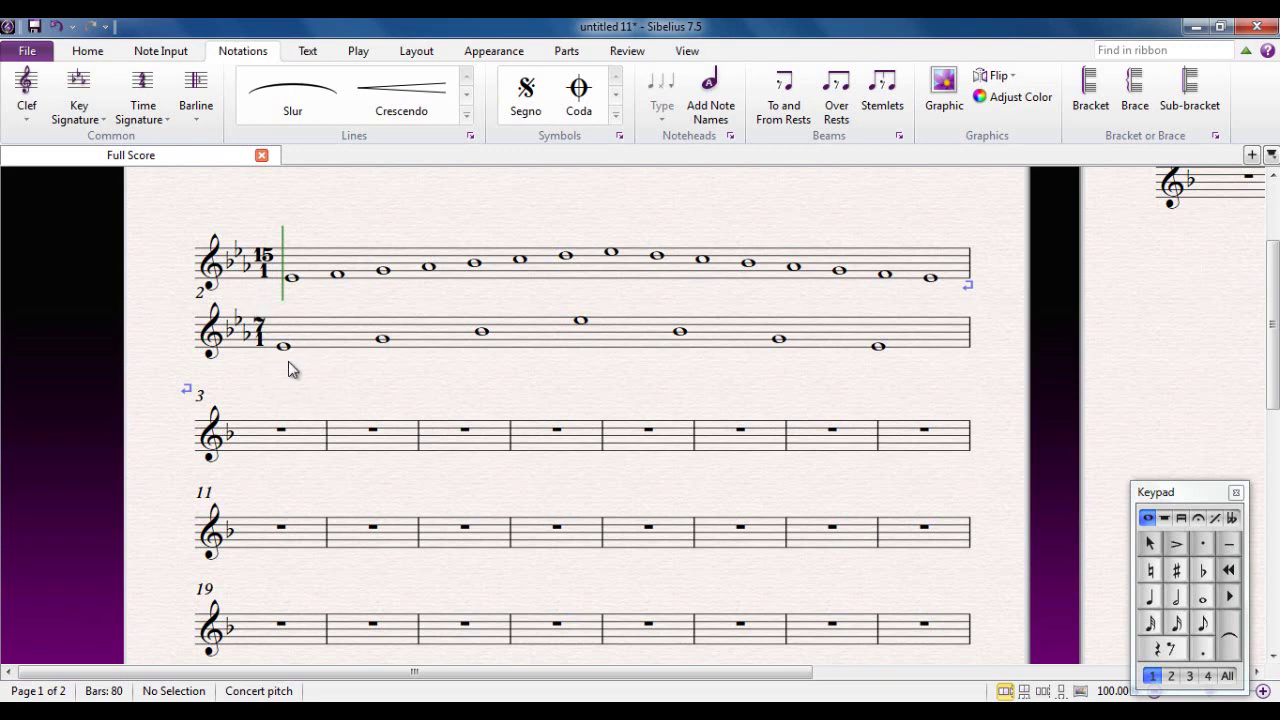
Step: Place a custom 15/1 time signature at the start of bar 3
left_click(156, 117)
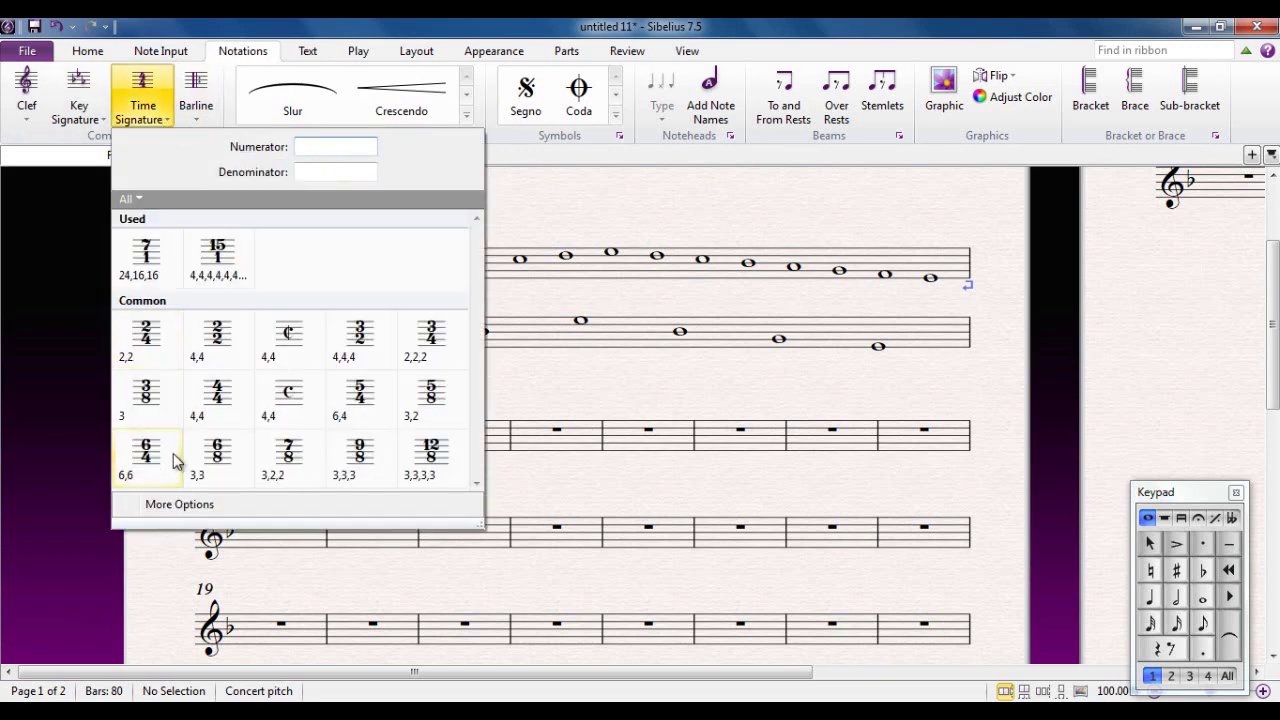
left_click(176, 506)
left_click(861, 287)
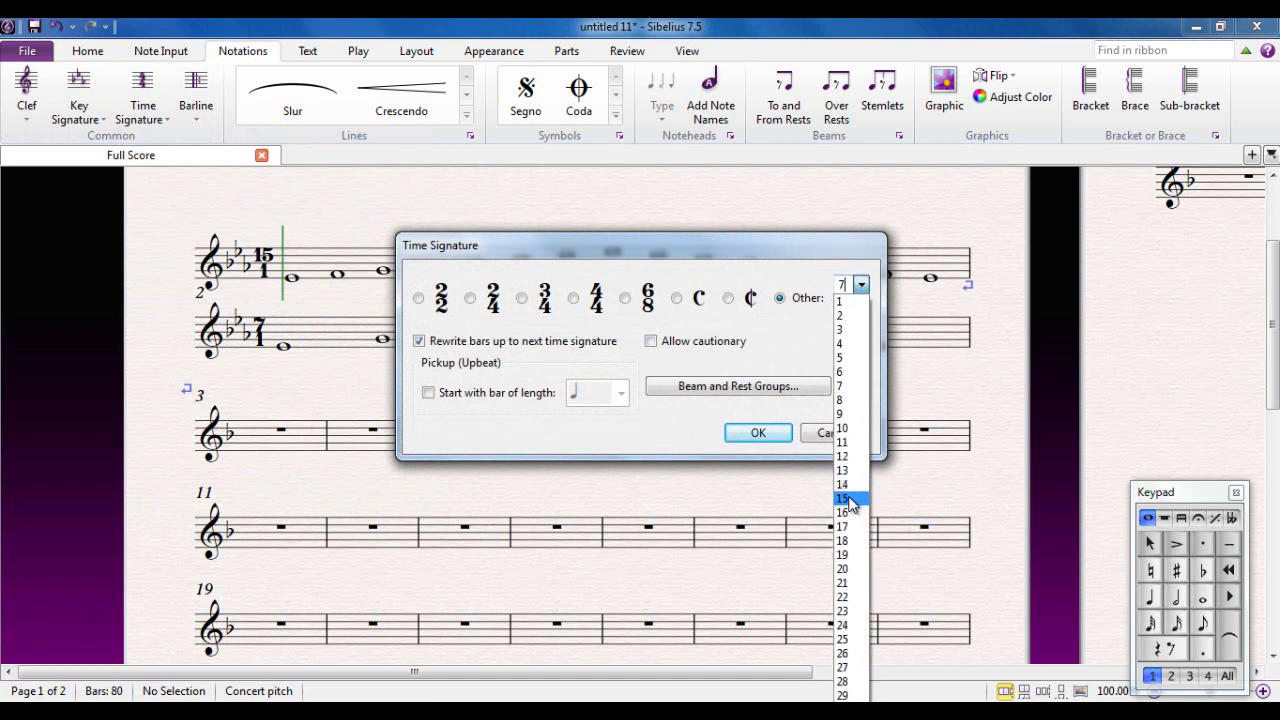
left_click(850, 493)
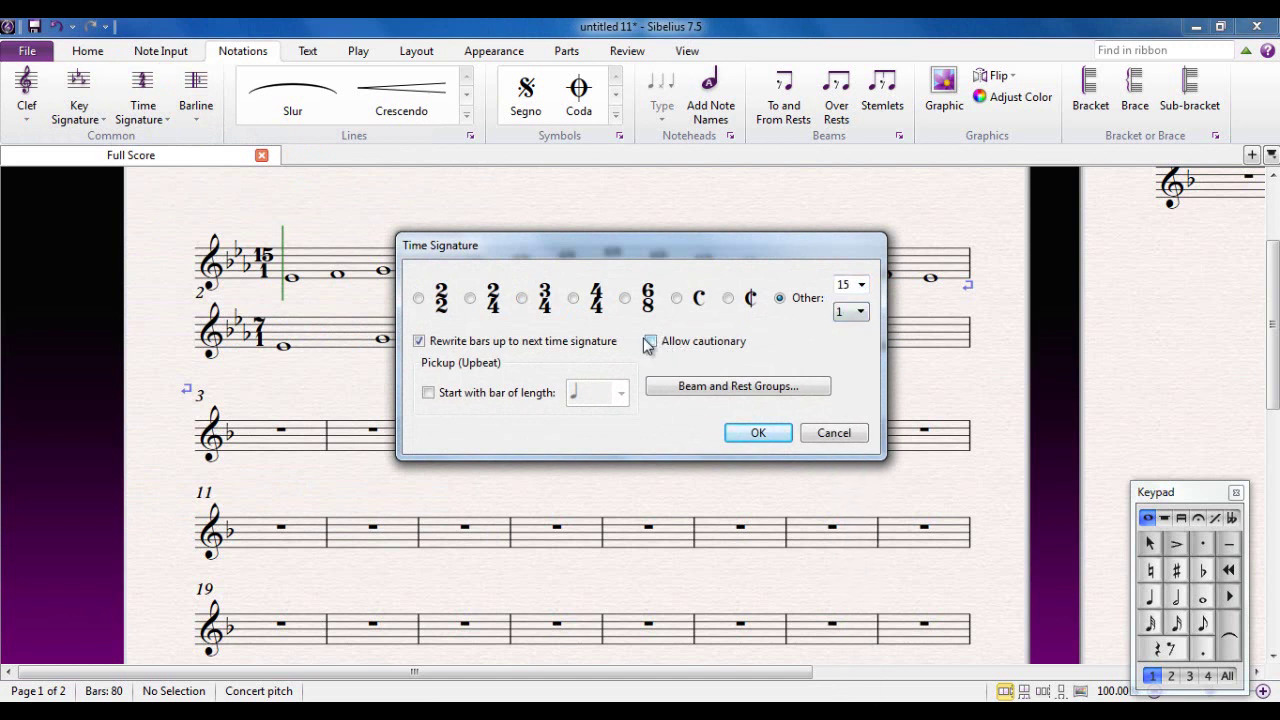
left_click(758, 432)
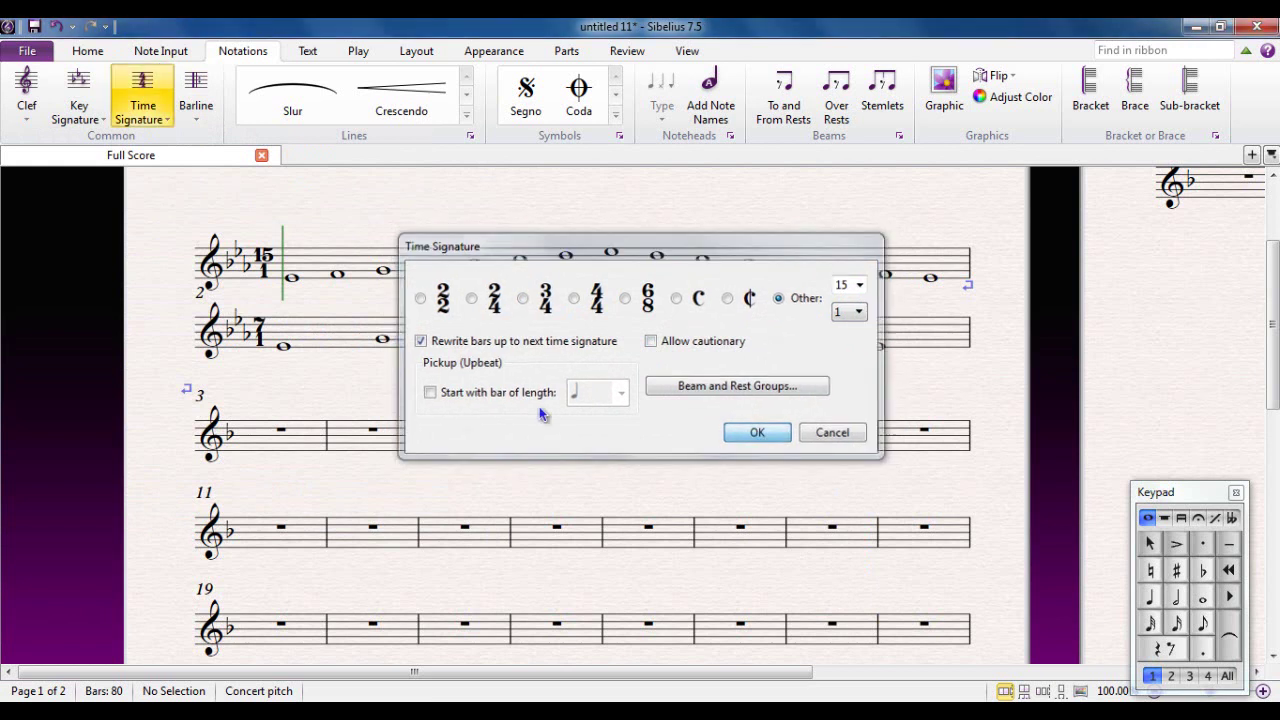
left_click(241, 439)
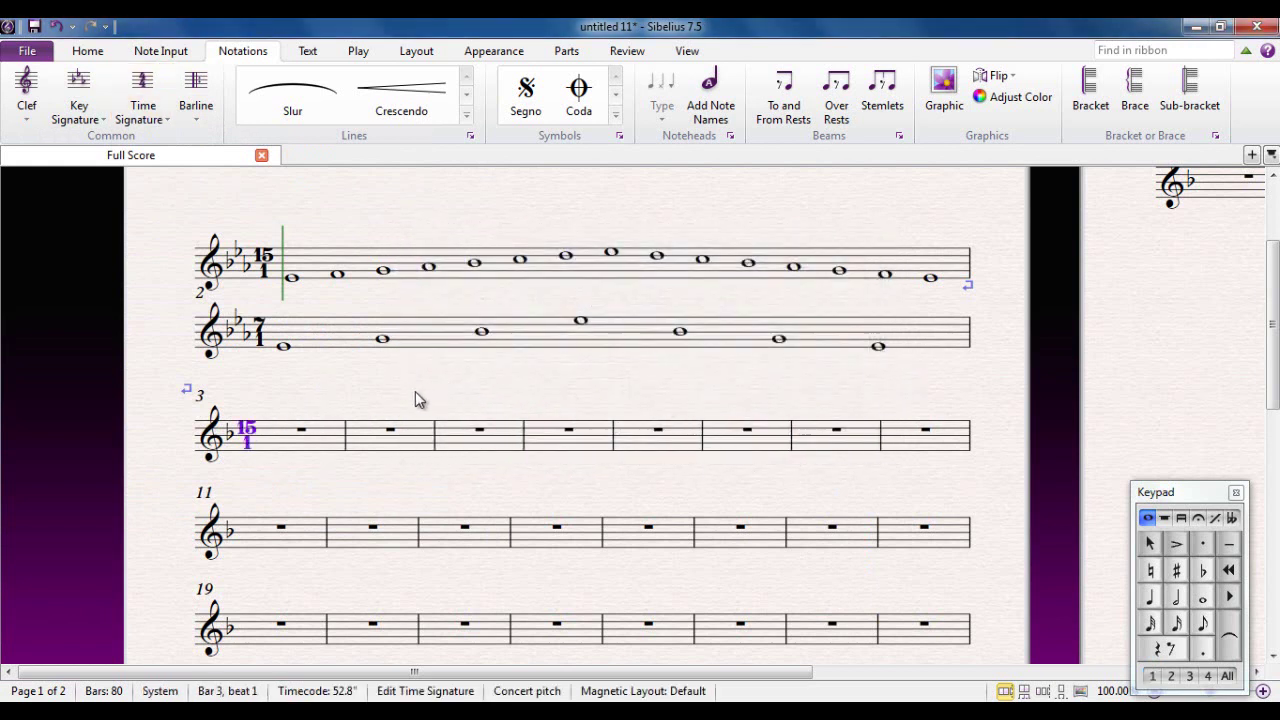
key("Escape")
Step: Enter a whole-note F major scale in bar 3, F up to the top F and back down
left_click(1202, 597)
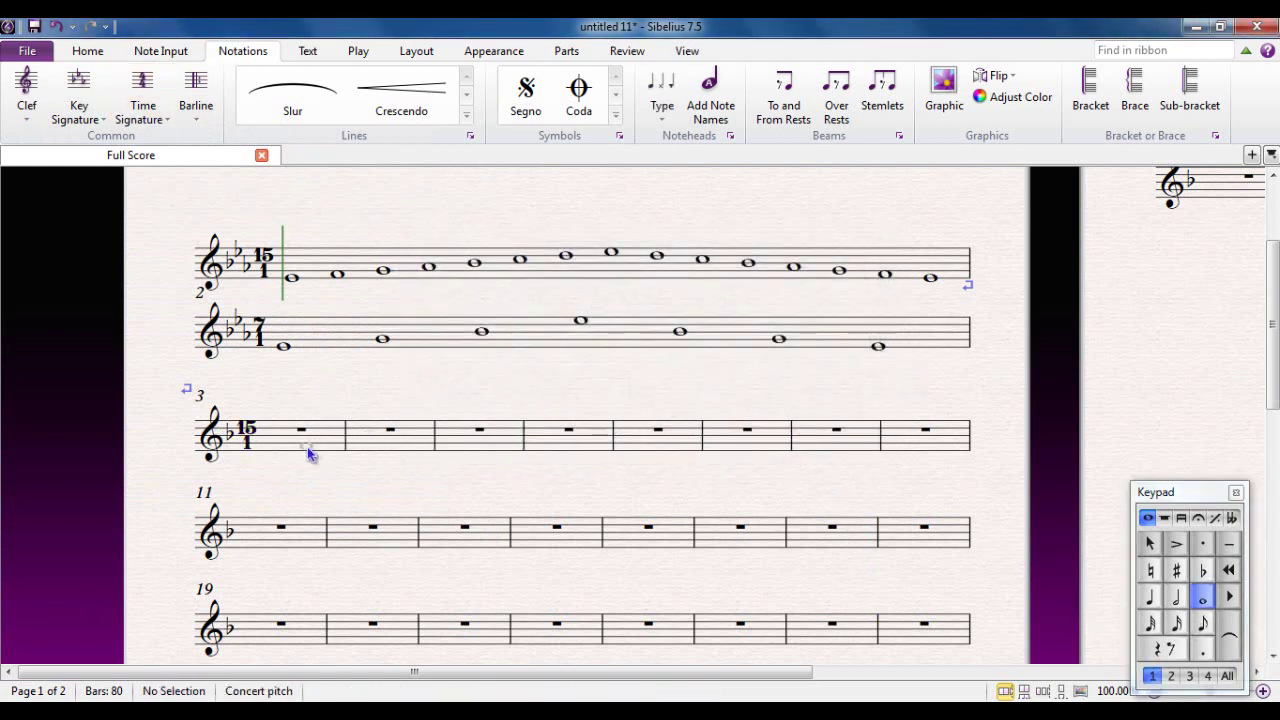
left_click(271, 443)
key("g")
key("a")
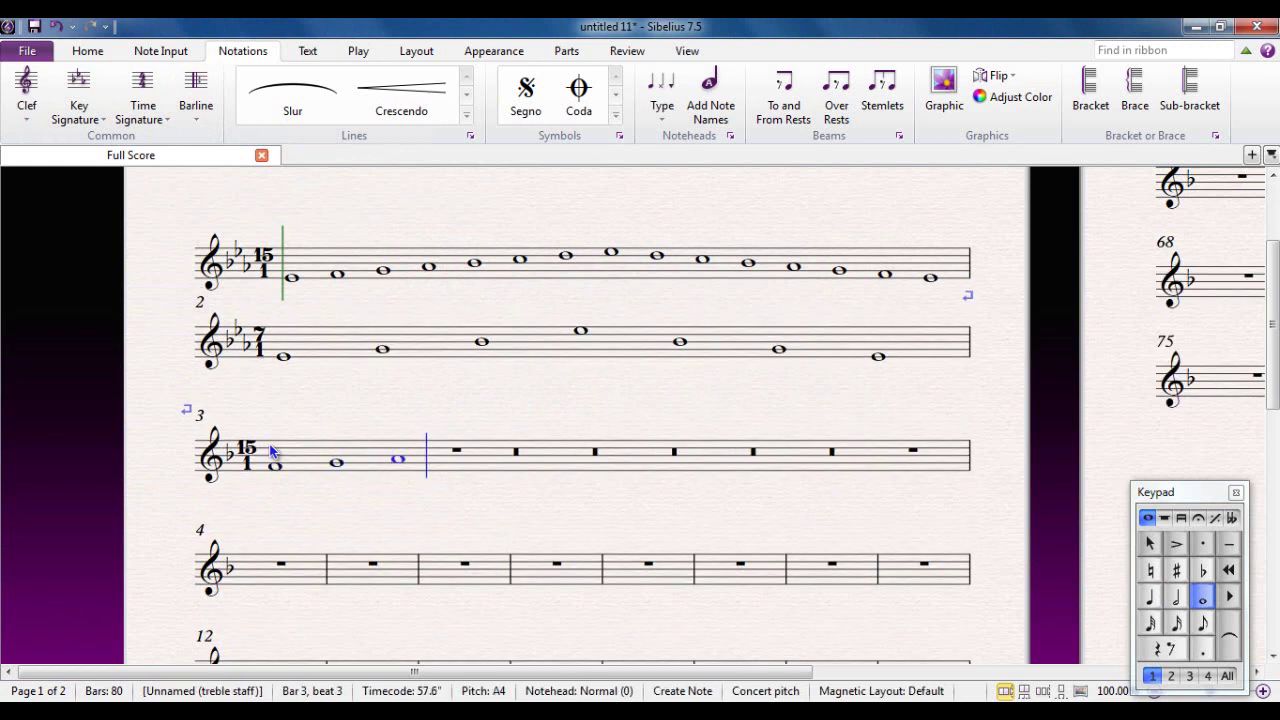
key("b")
key("c")
key("d")
key("e")
key("f")
key("e")
key("d")
key("c")
key("b")
key("a")
key("g")
key("f")
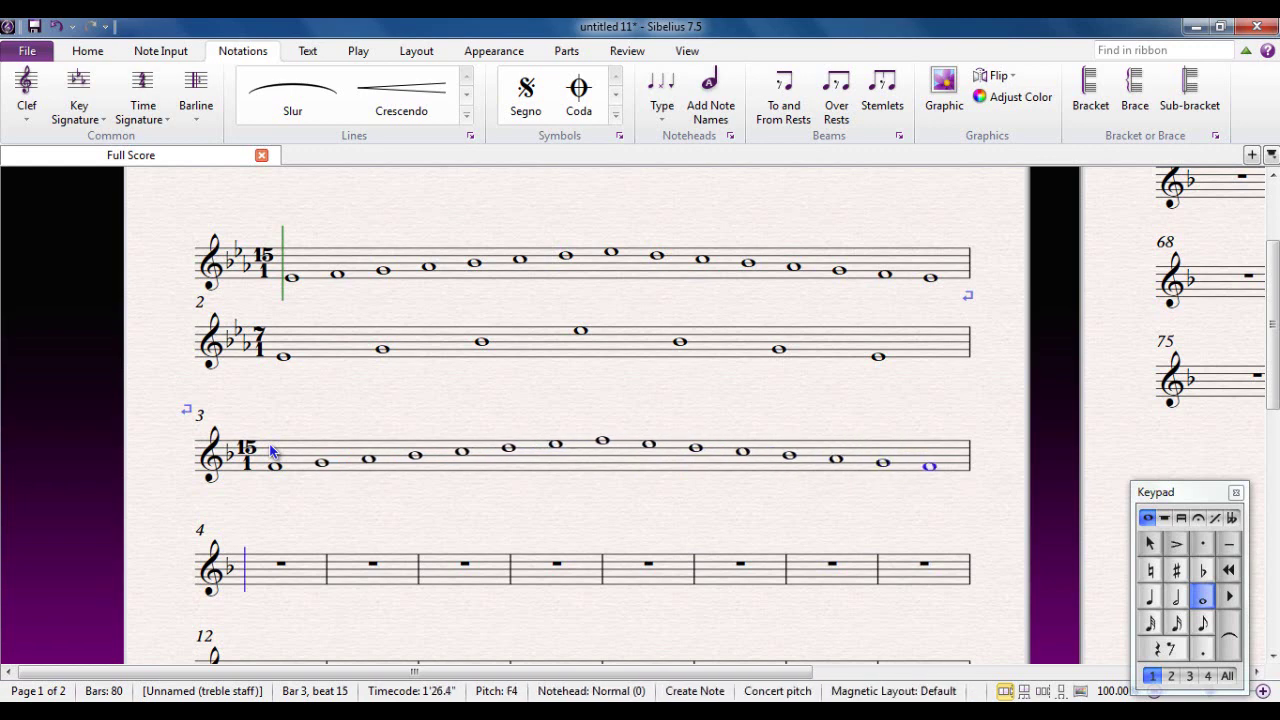
key("Escape")
key("Escape")
Step: Create a 7/1 time signature through the time signature's More Options dialog
scroll(309, 497, "down", 2)
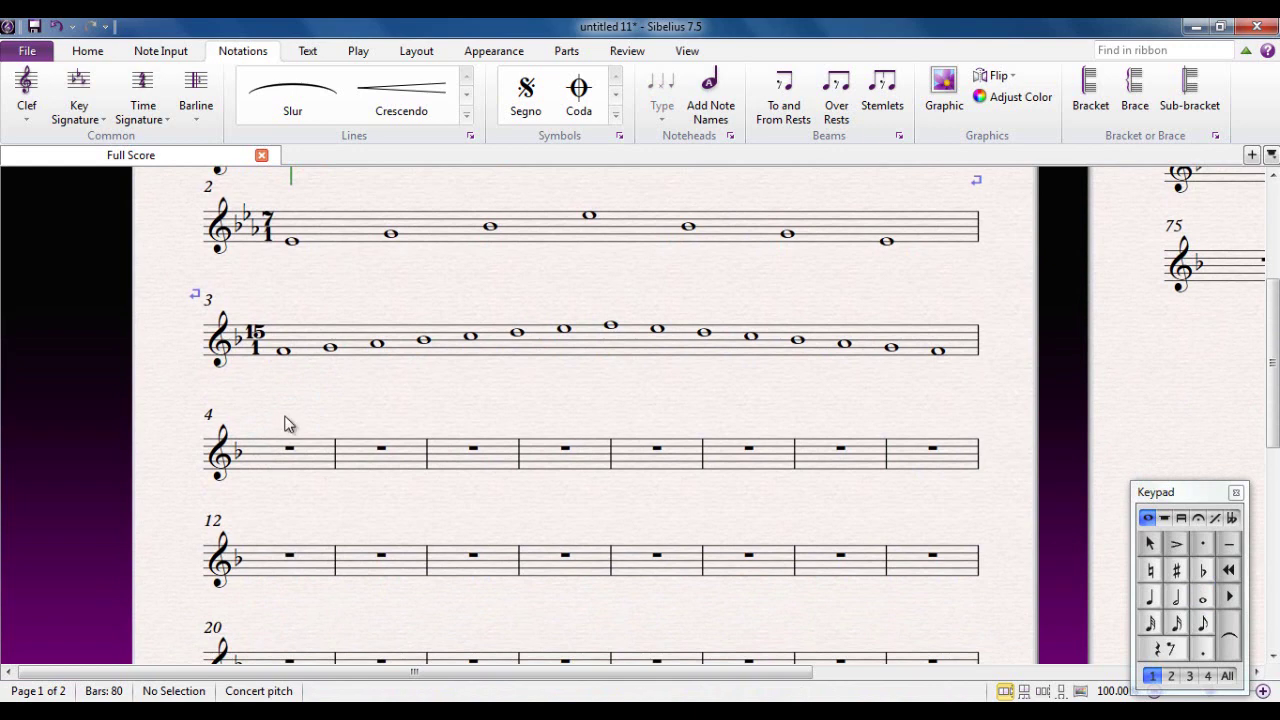
left_click(143, 105)
left_click(180, 504)
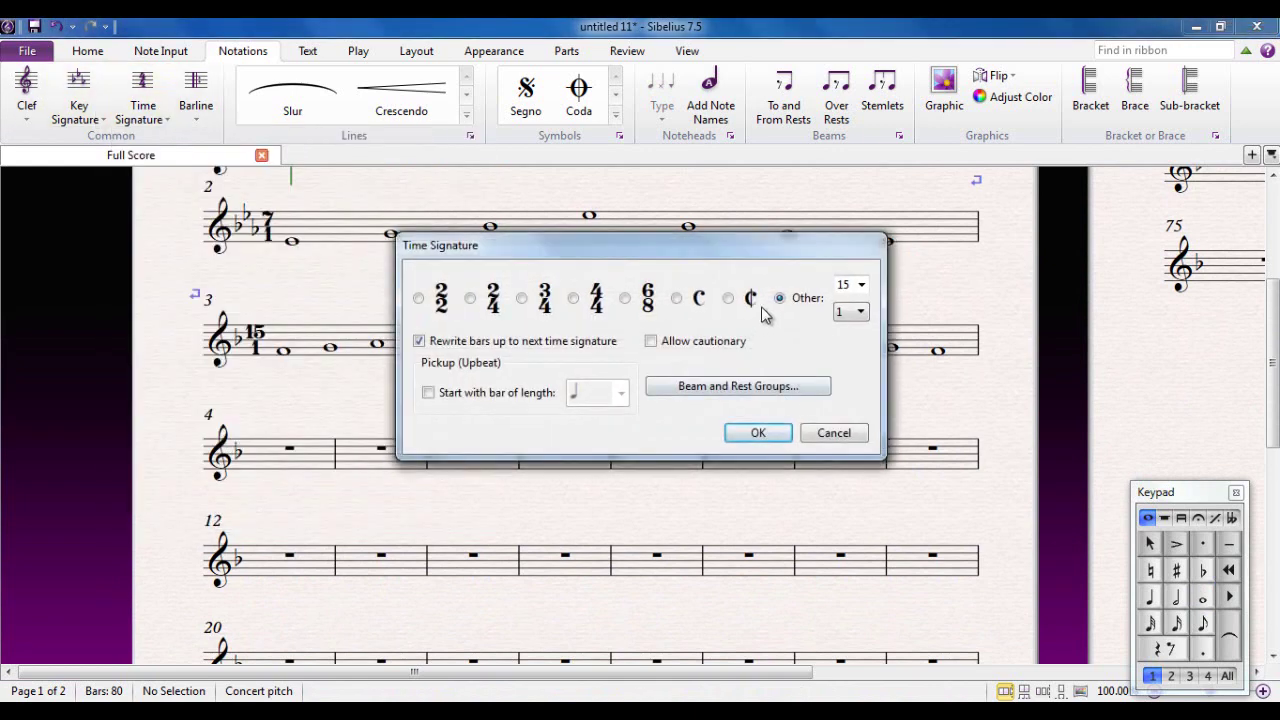
left_click(860, 285)
left_click(857, 388)
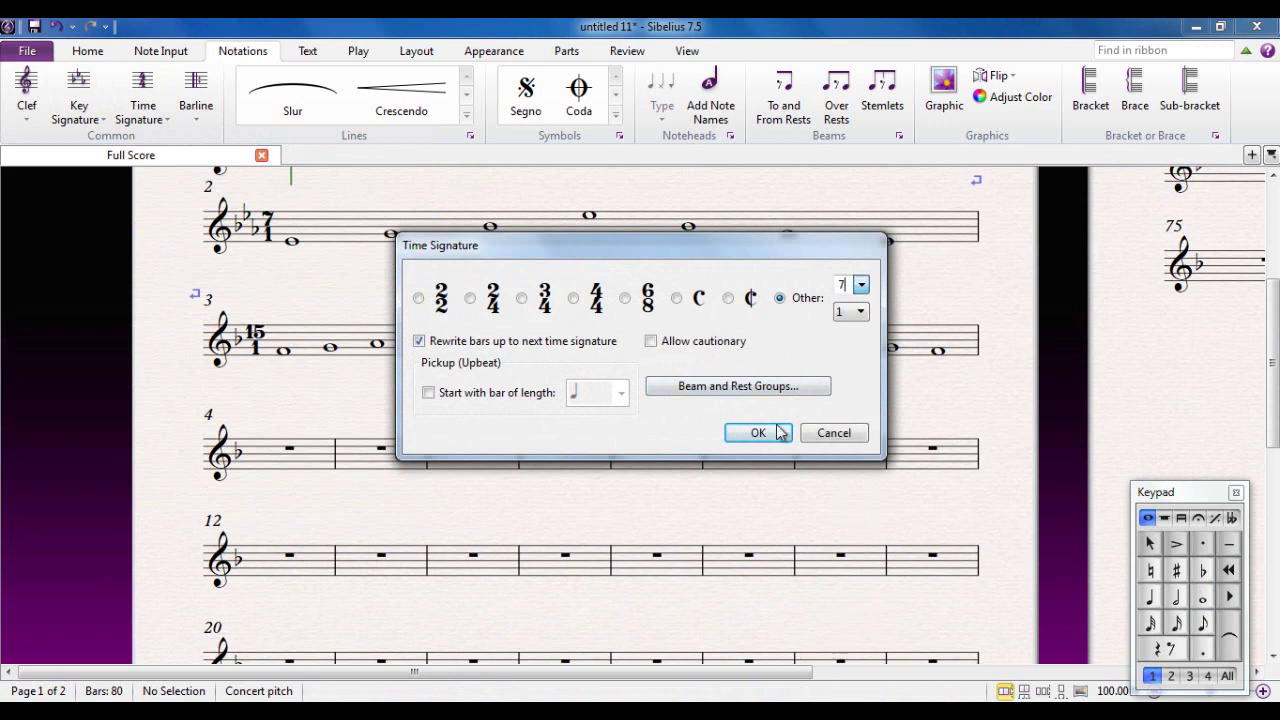
left_click(758, 432)
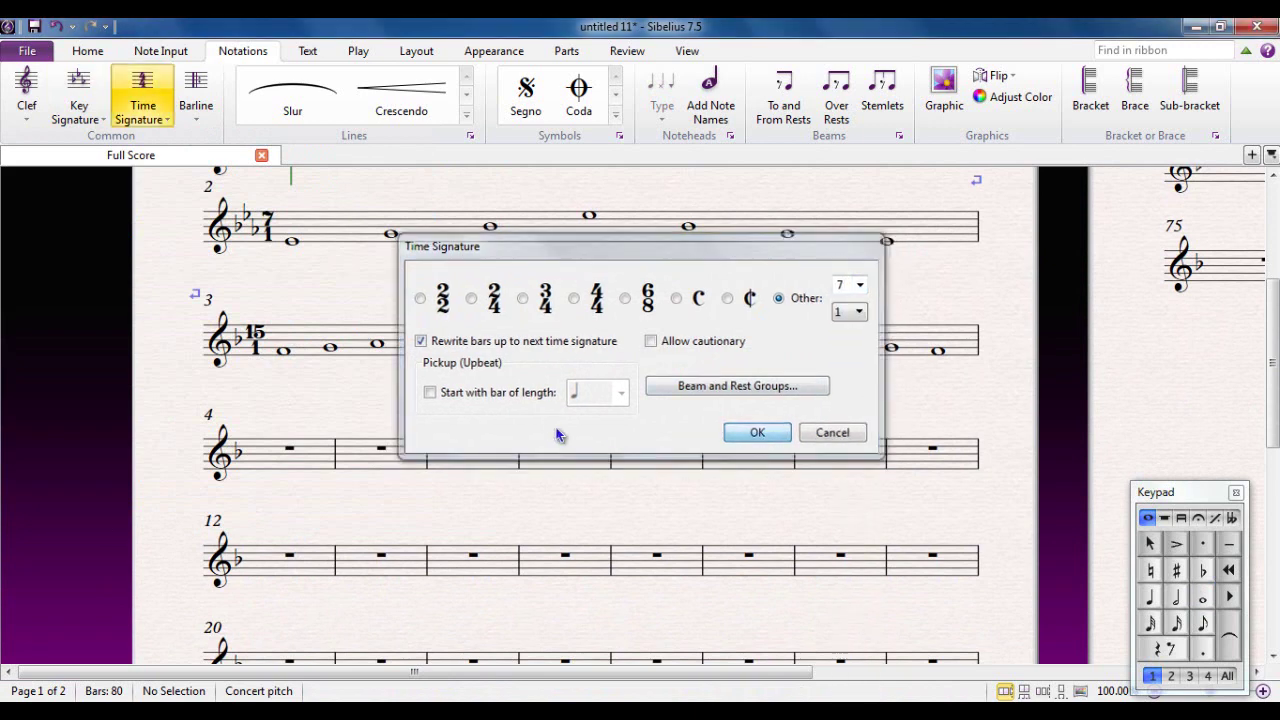
Step: Apply the 7/1 time signature to bar 4 and pick whole-note duration
left_click(256, 460)
key("Escape")
key("5")
key("6")
Step: Enter a seven-note whole-note F major arpeggio in bar 4, rising from F and returning to F
left_click(268, 471)
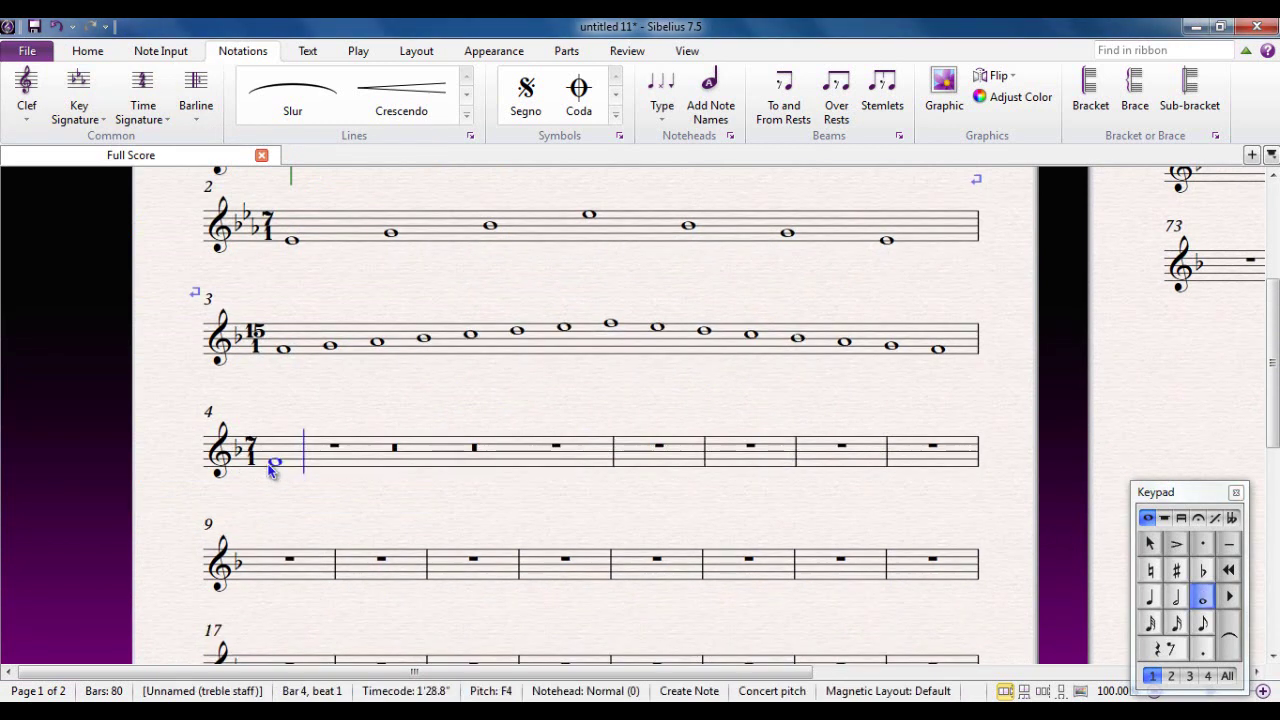
key("a")
key("c")
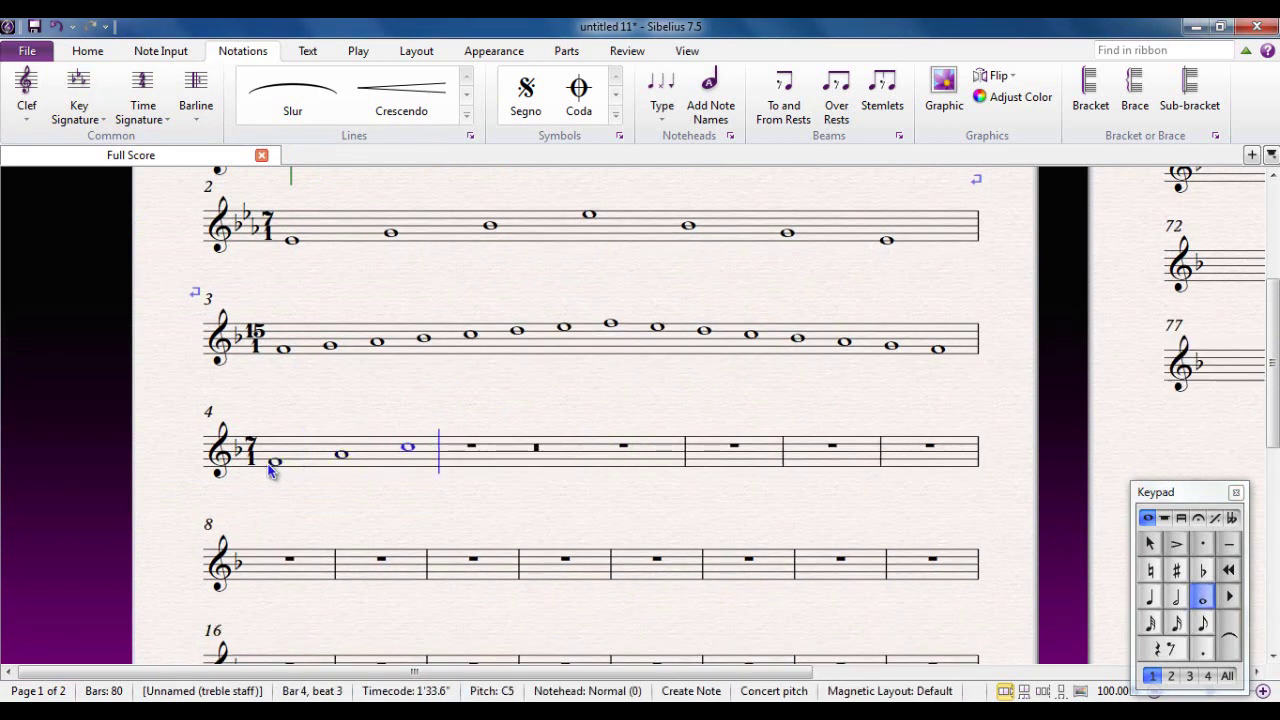
key("e")
key("c")
key("a")
key("g")
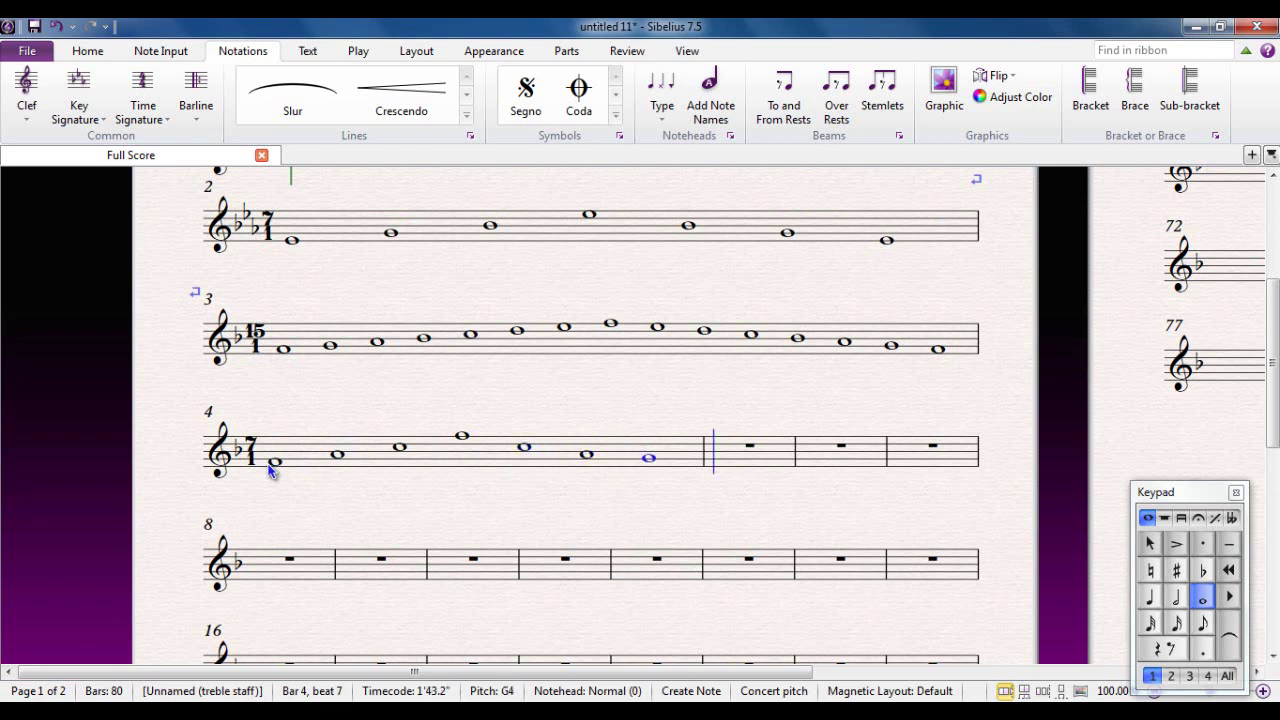
key("Down")
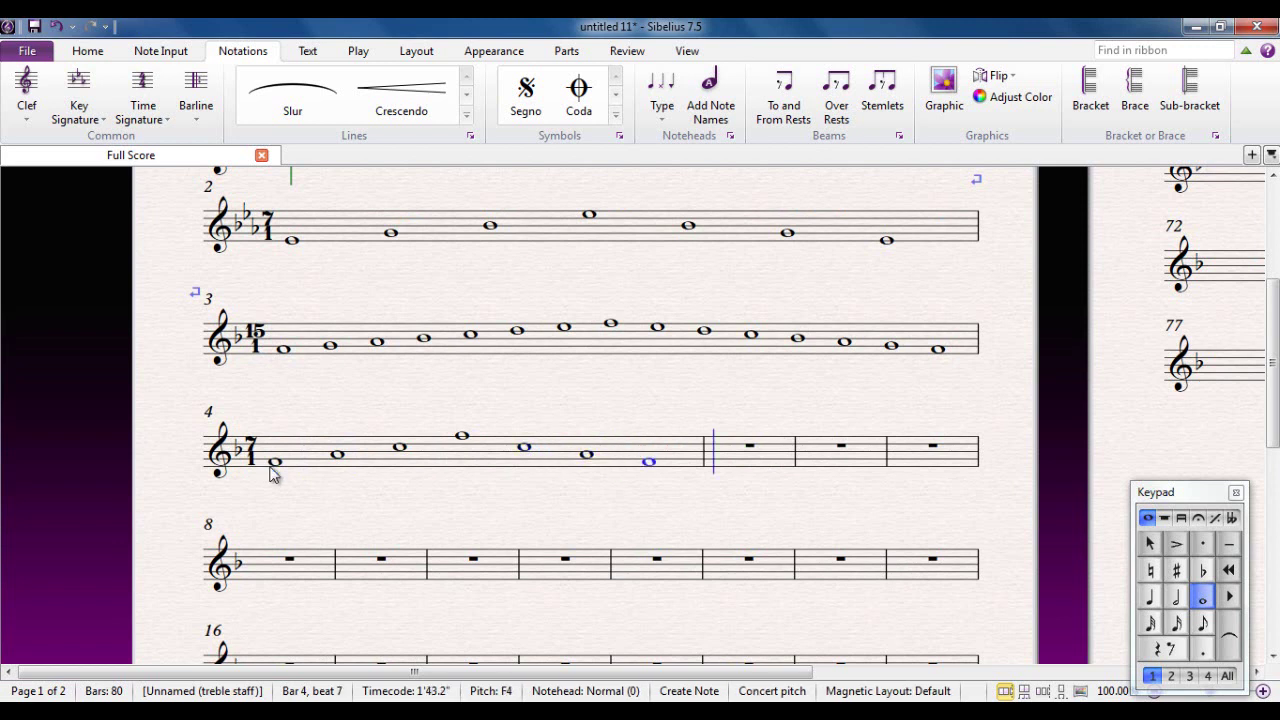
key("Escape")
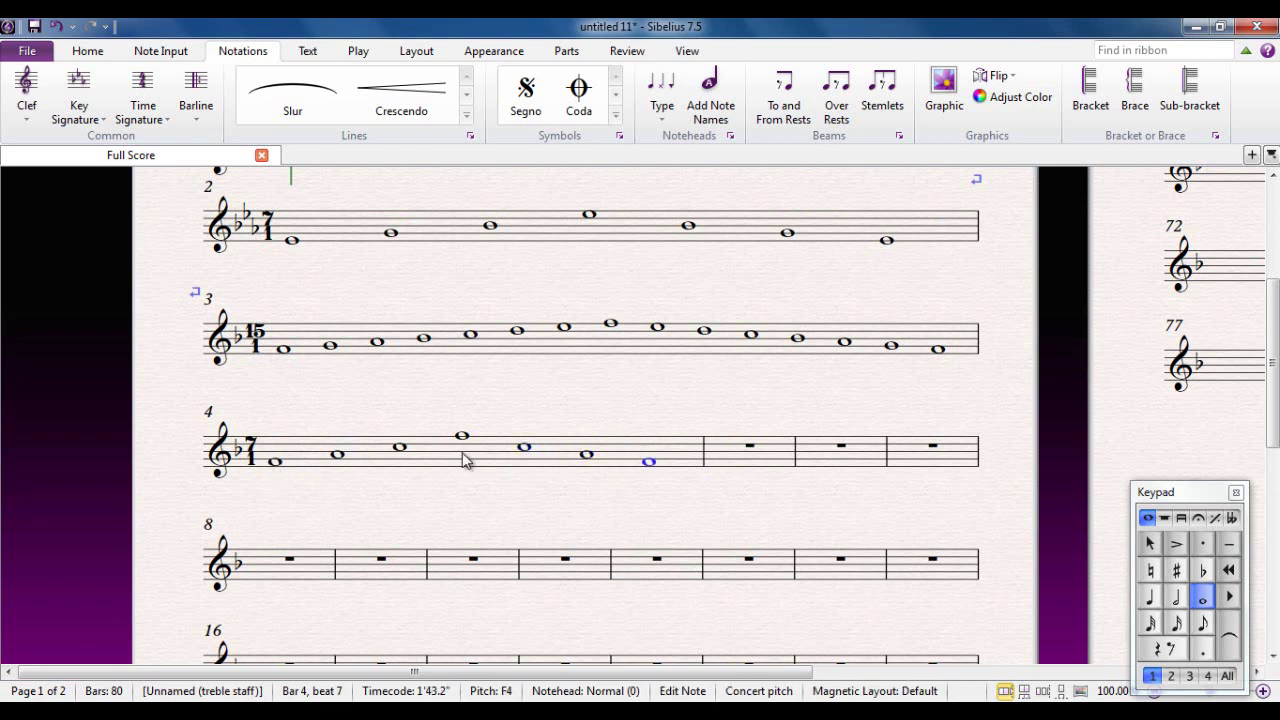
Step: Delete the barline after bar 4's notes so the bar spans the system
left_click_drag(559, 388, 558, 315)
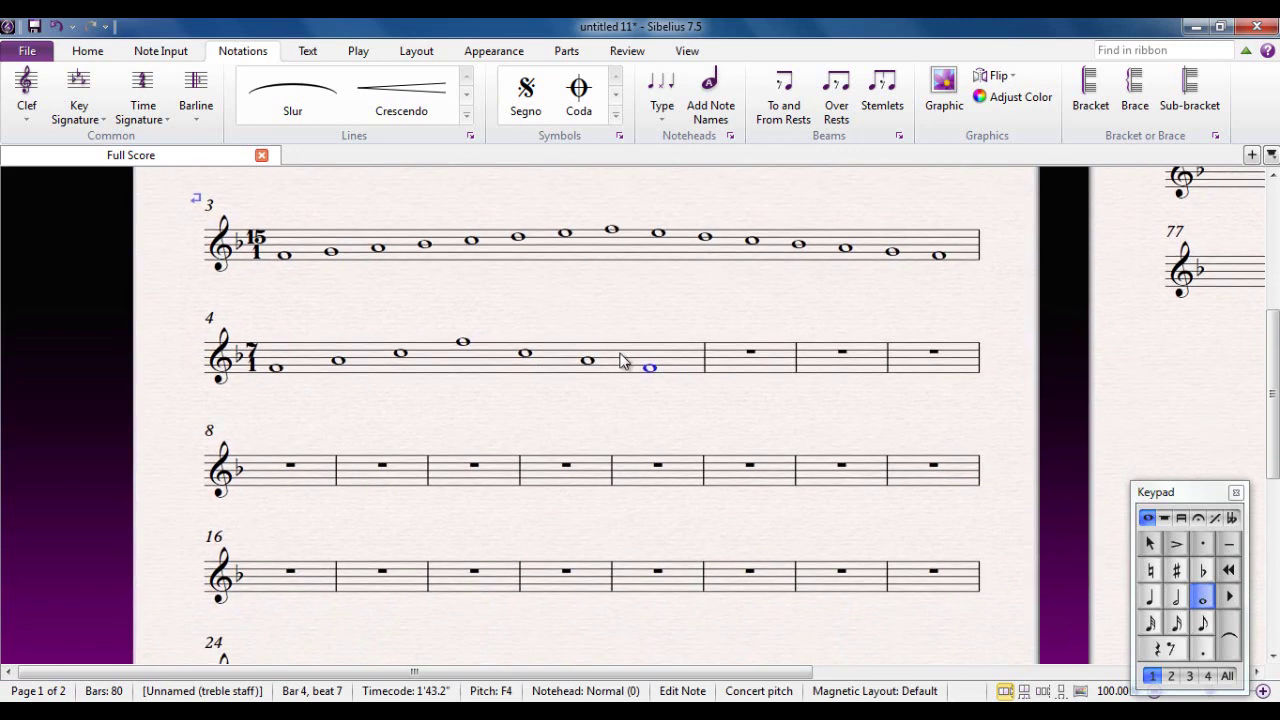
left_click(715, 407)
left_click(705, 365)
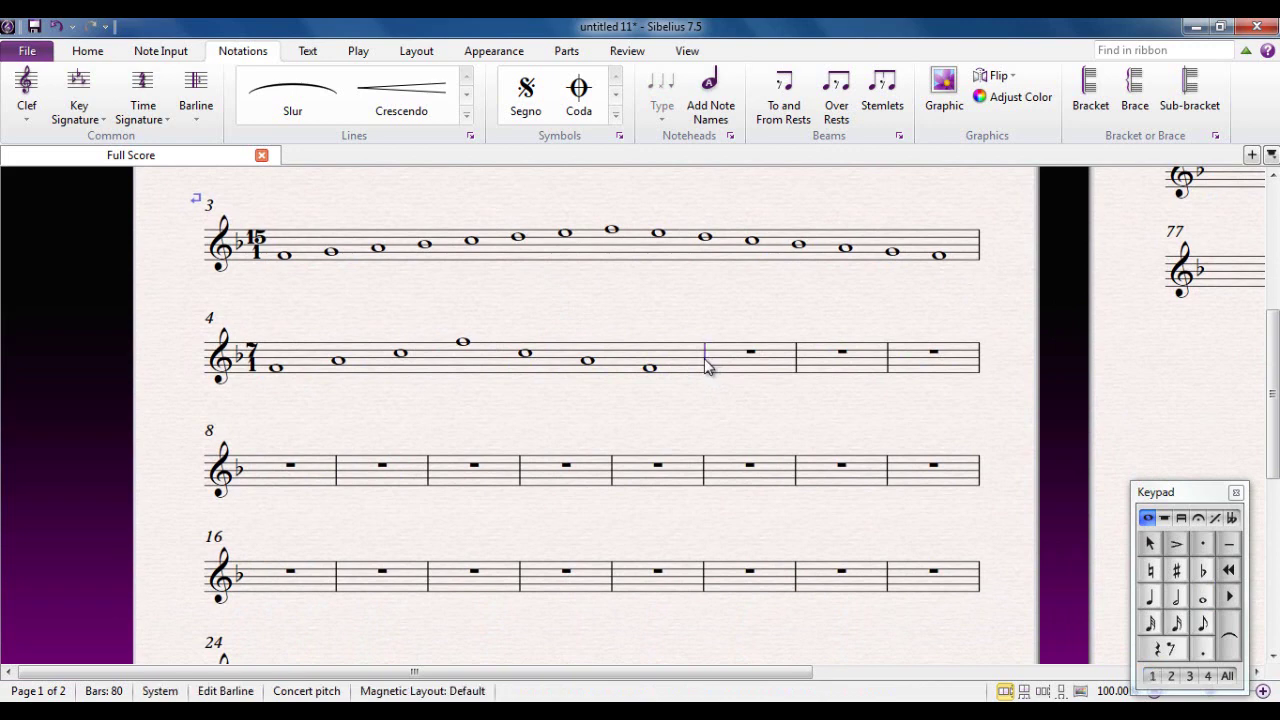
key("Delete")
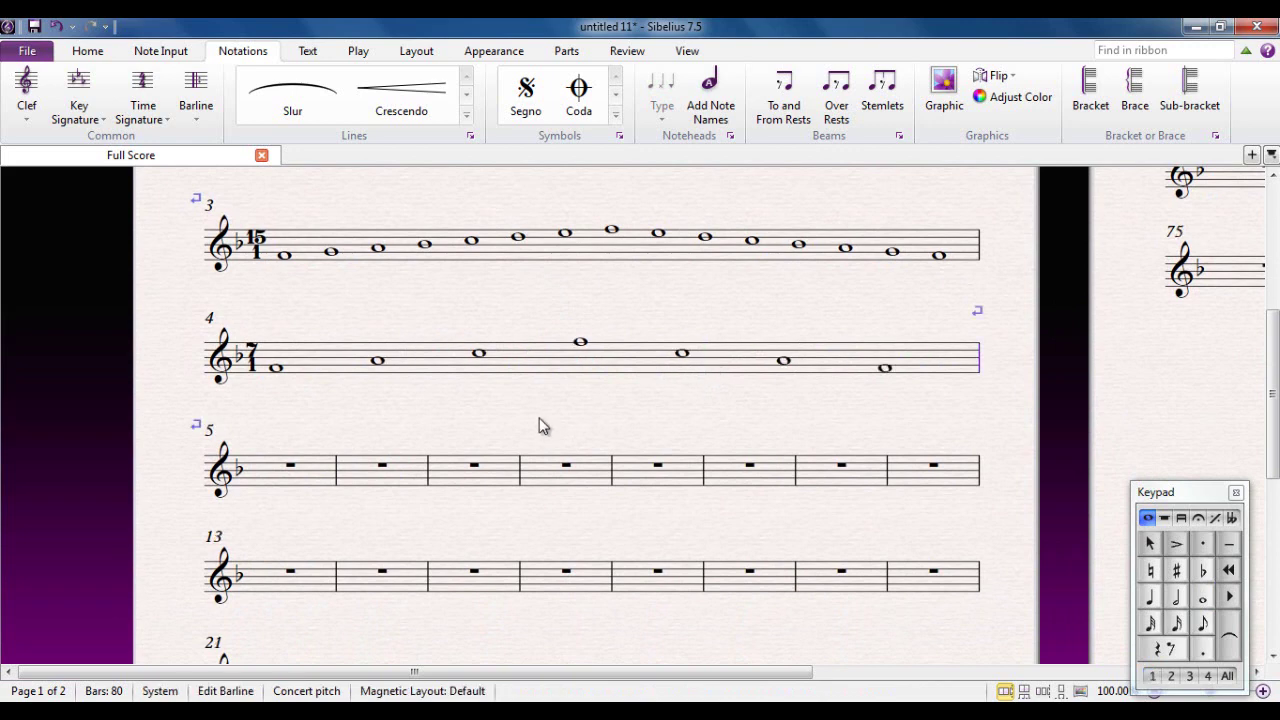
left_click_drag(533, 412, 540, 366)
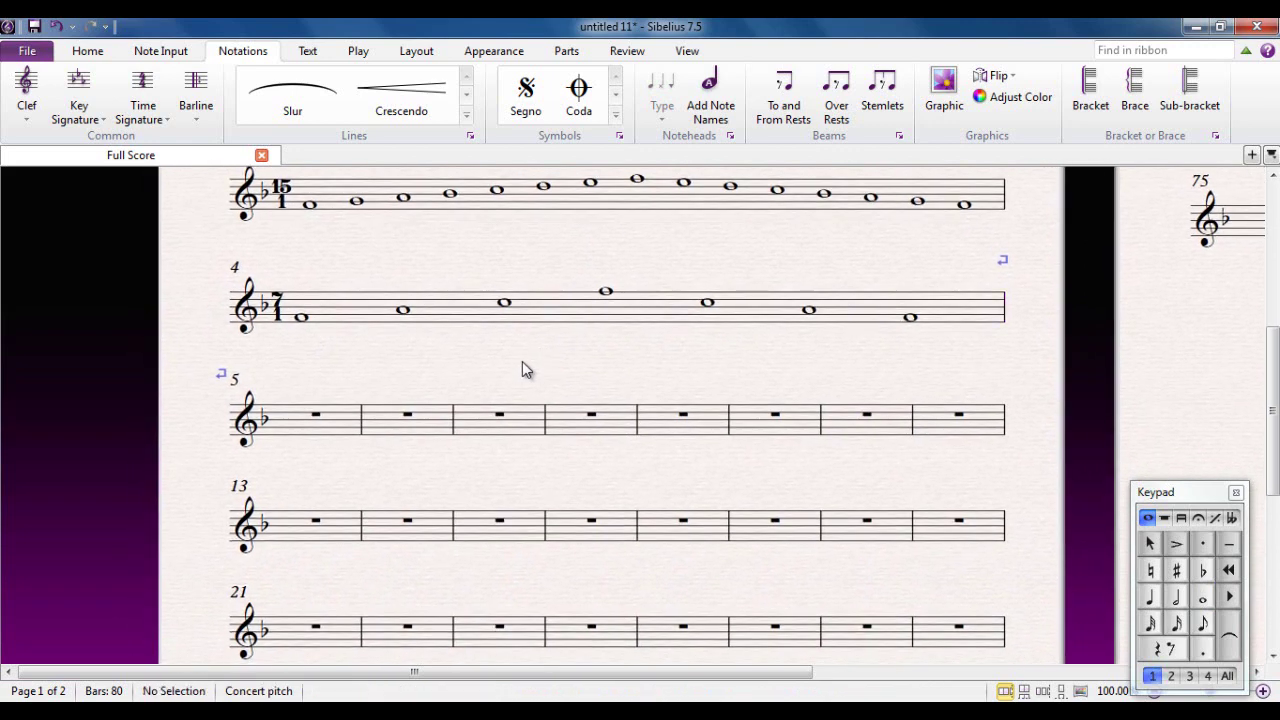
Step: Add a G major key signature with one sharp at bar 5
left_click(98, 118)
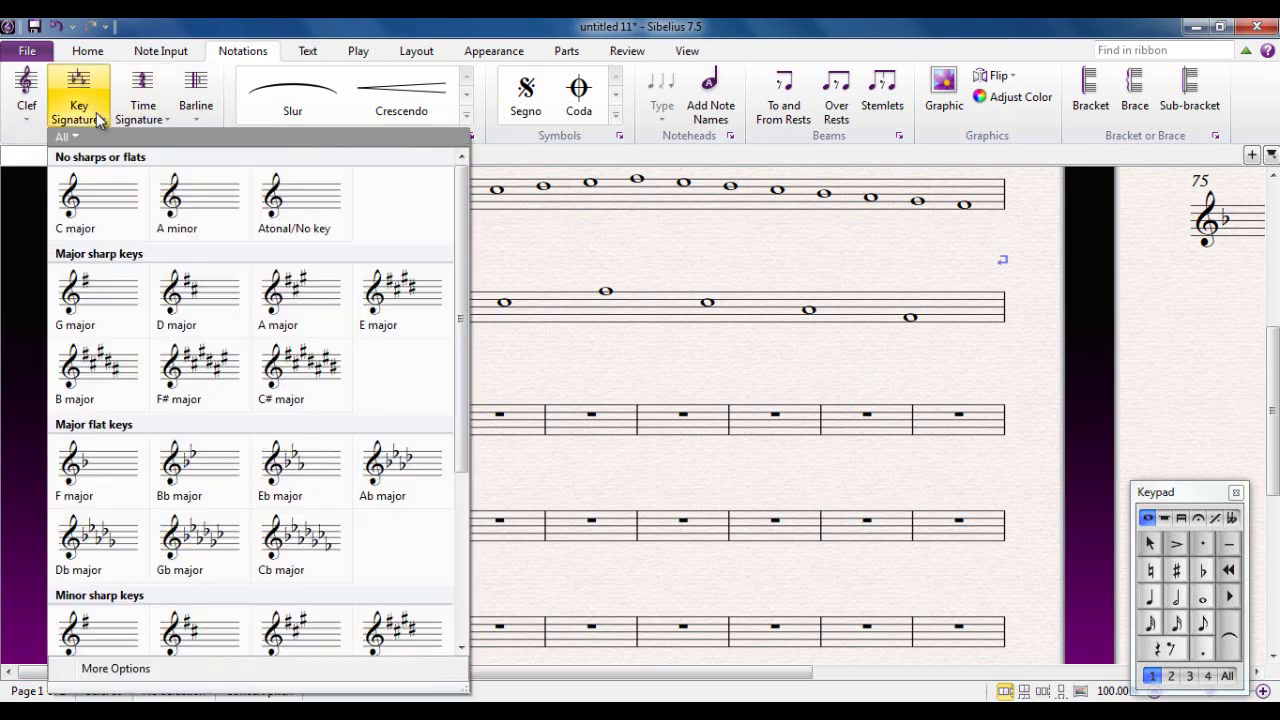
left_click(115, 668)
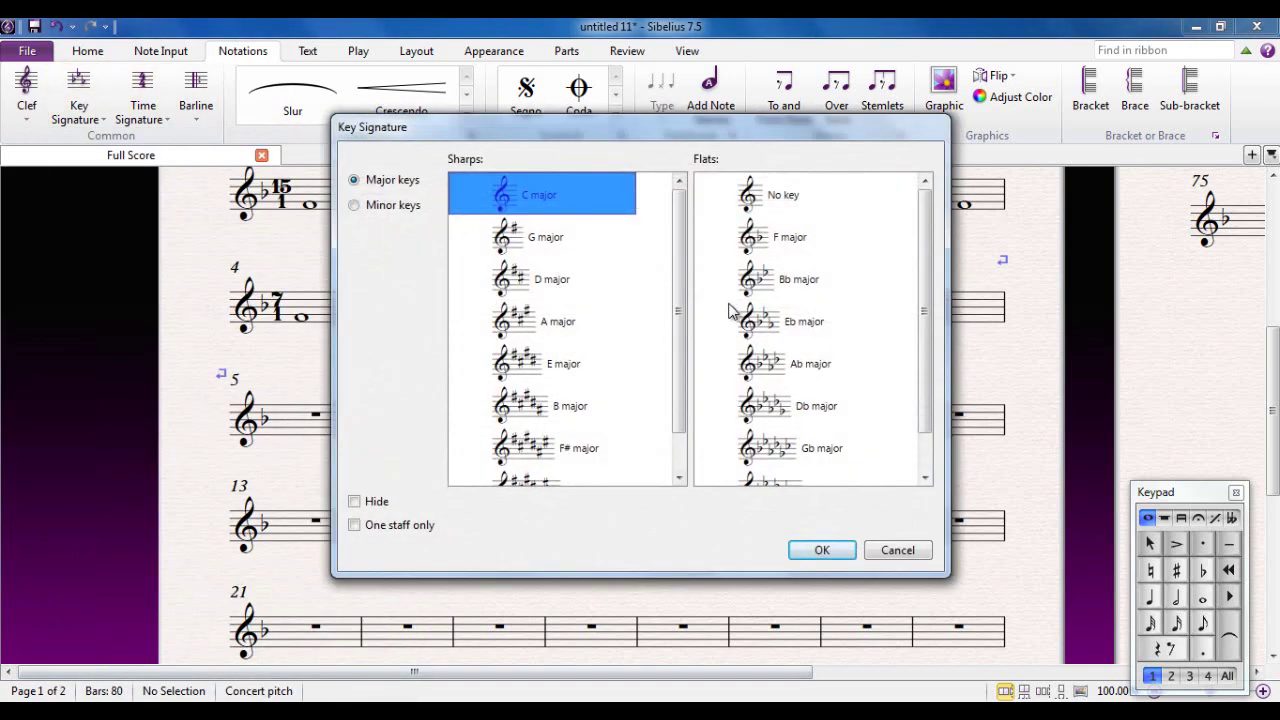
left_click(521, 238)
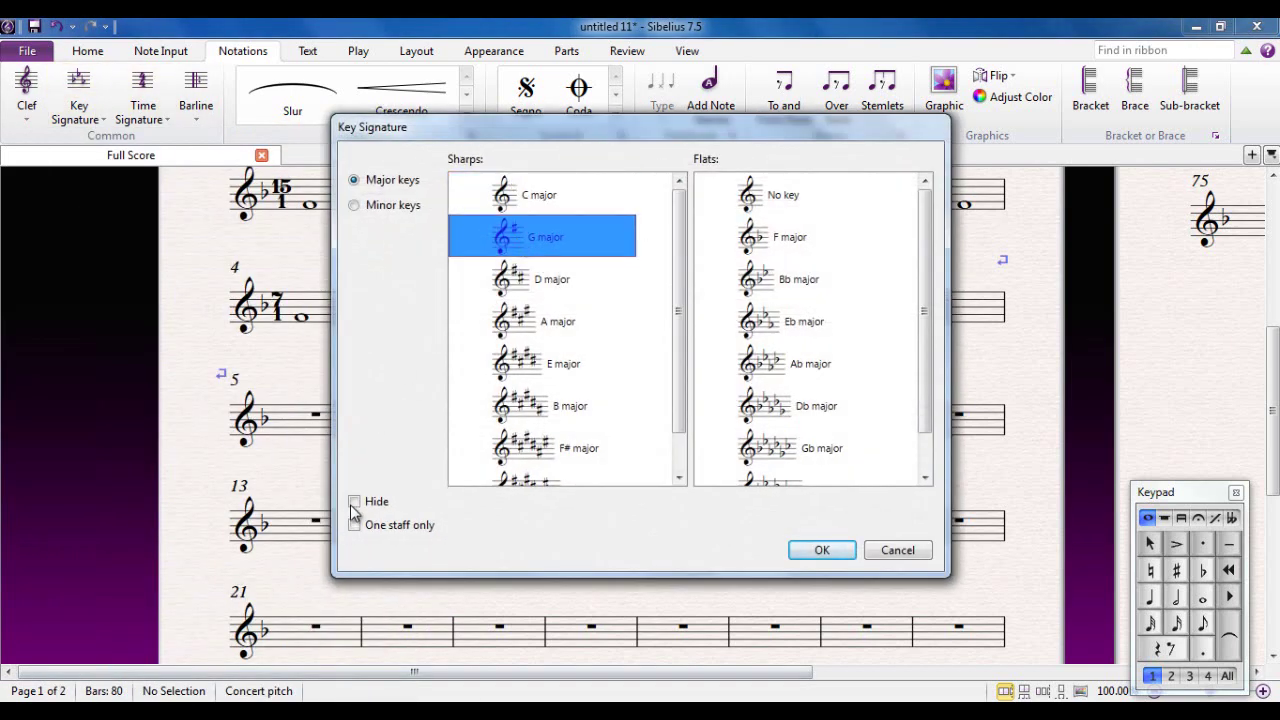
left_click(822, 550)
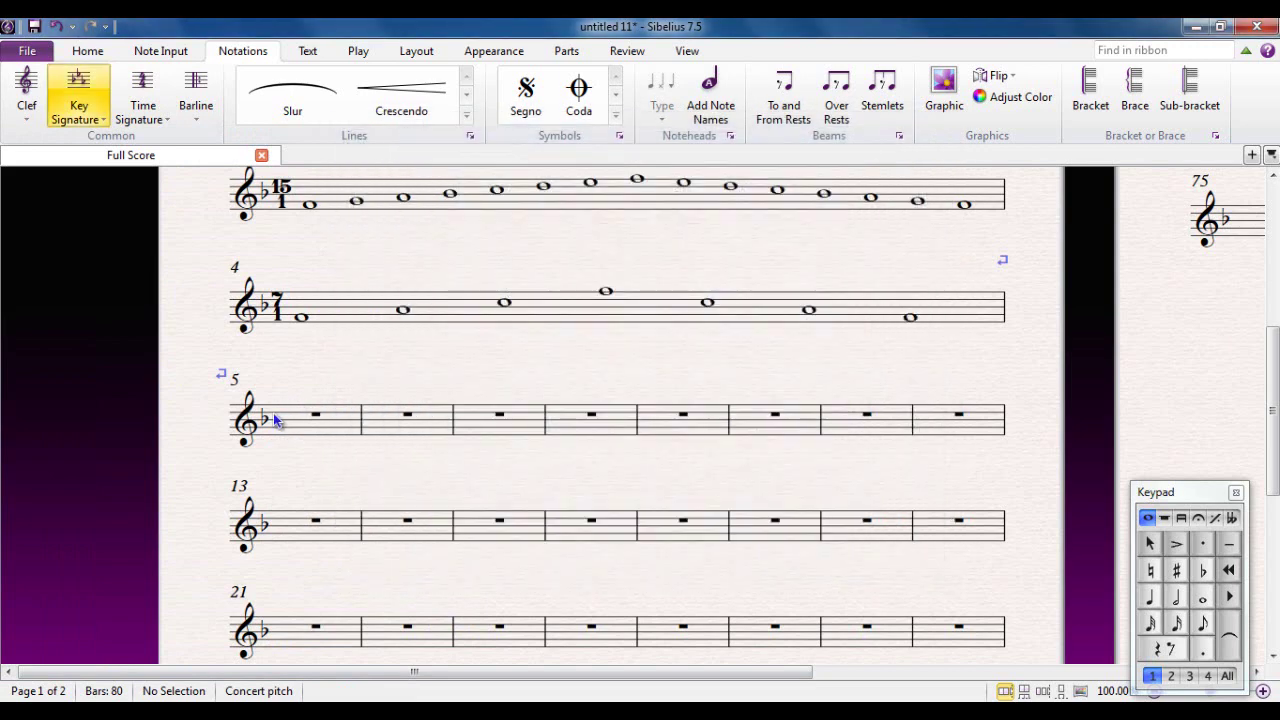
left_click(276, 420)
Step: Put a 15/1 time signature at bar 5 and pick whole-note duration
left_click(324, 381)
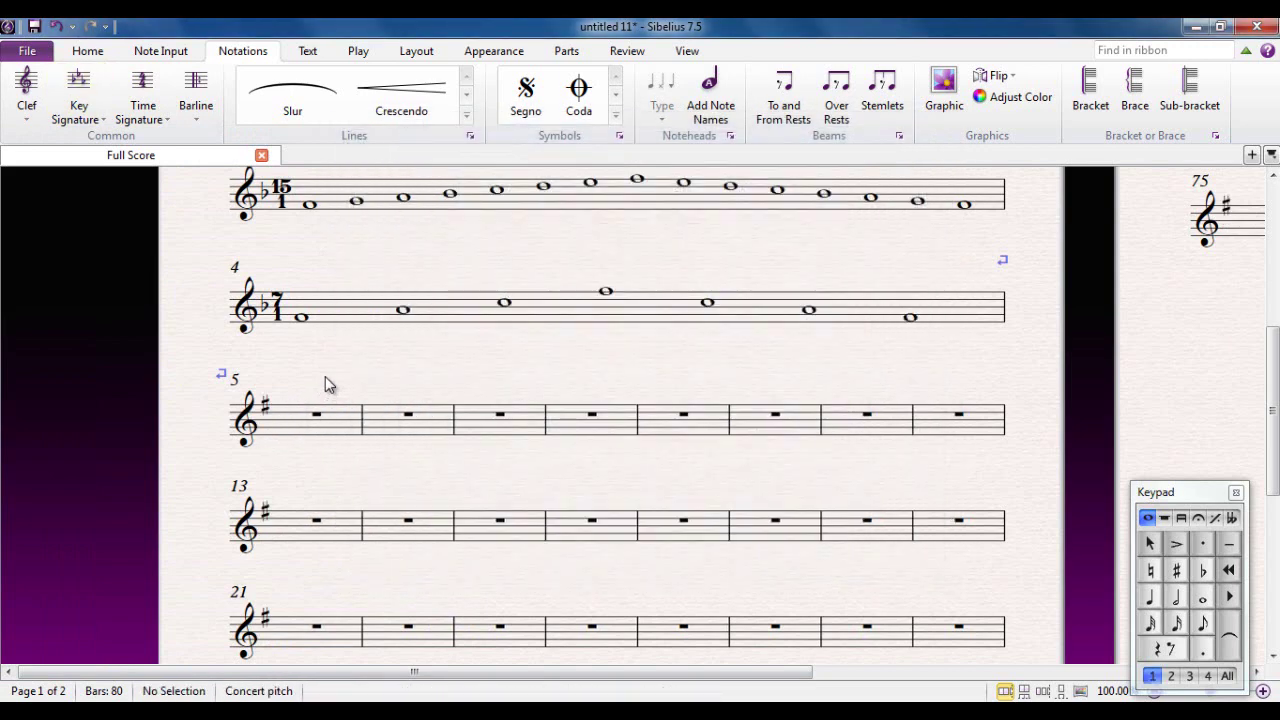
left_click(140, 118)
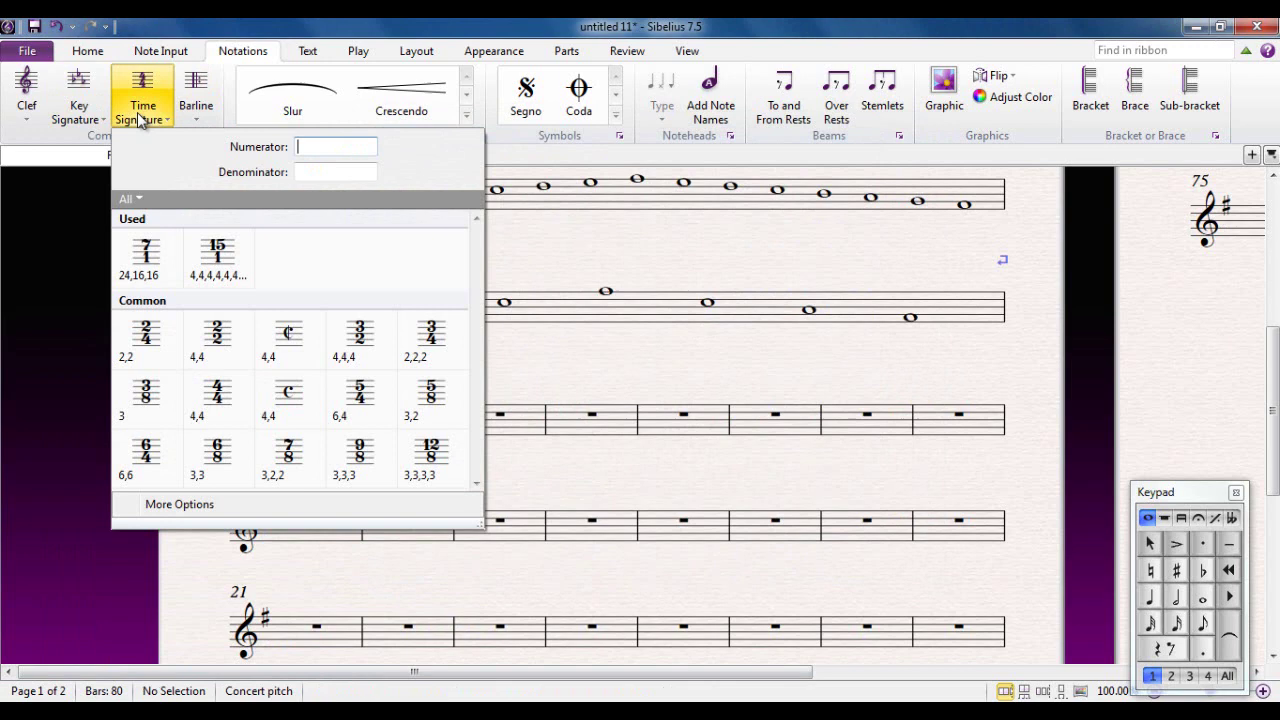
left_click(178, 504)
left_click(861, 289)
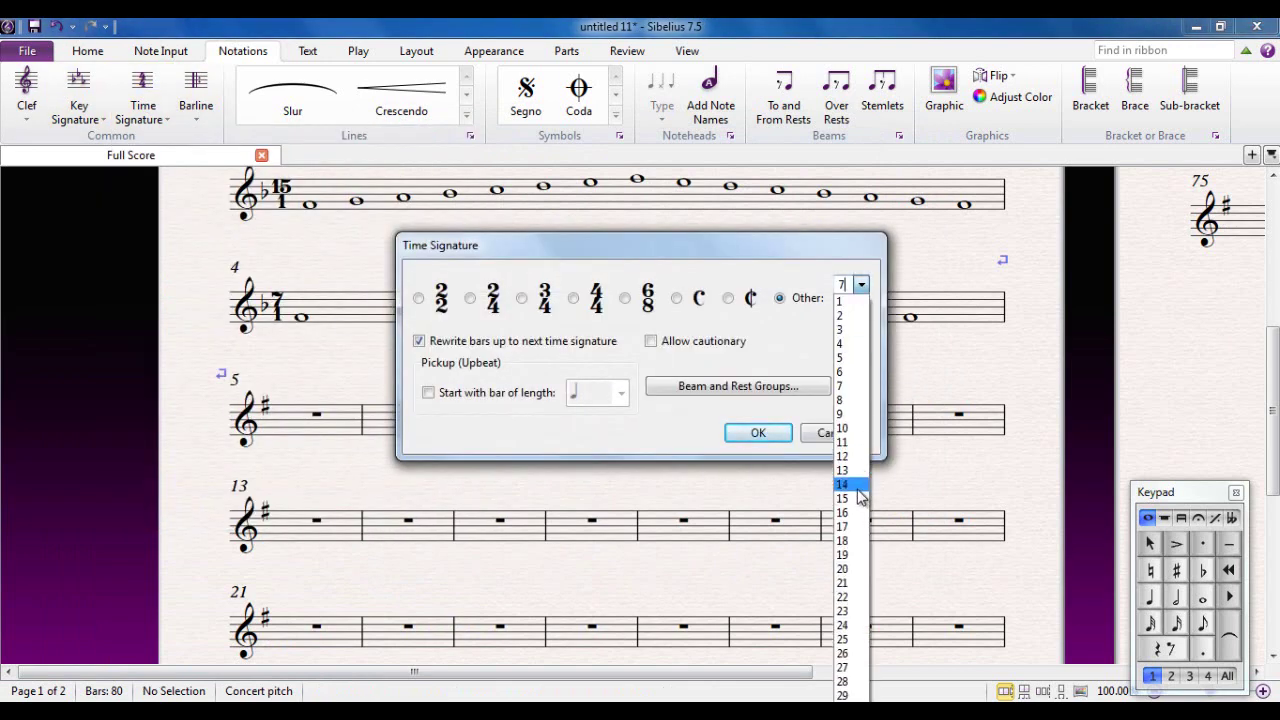
left_click(850, 492)
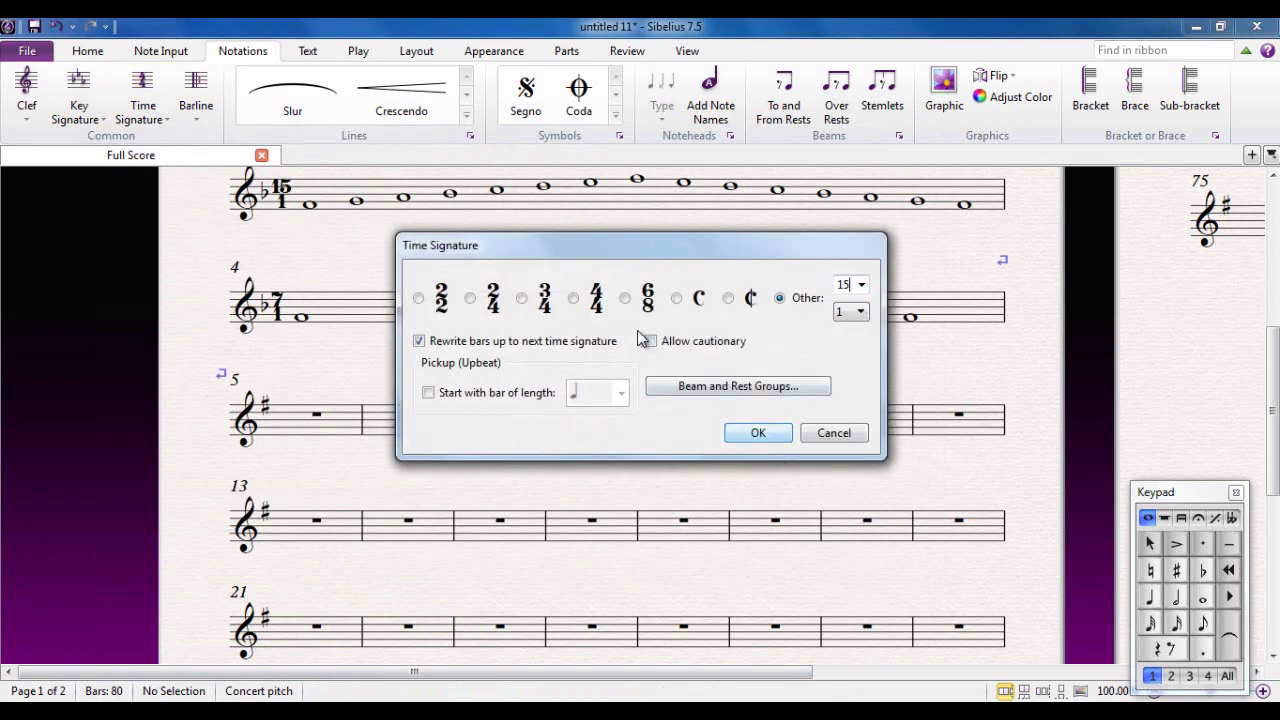
left_click(758, 433)
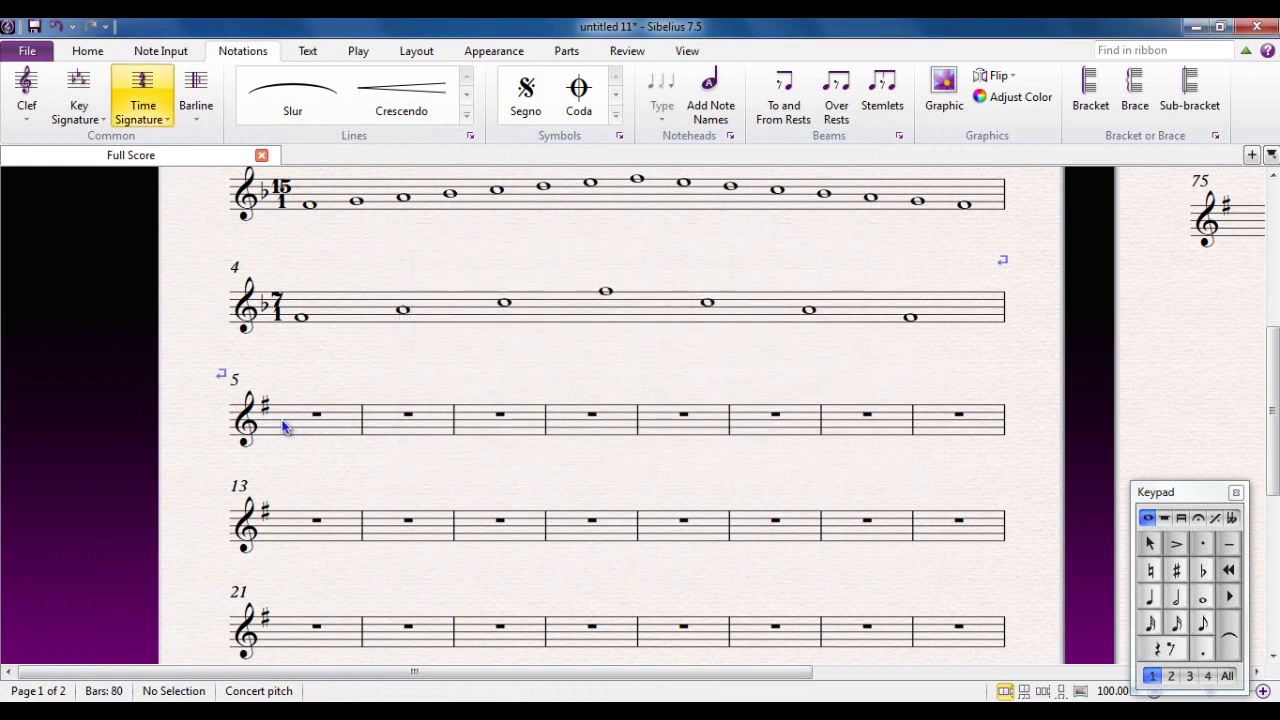
left_click(310, 460)
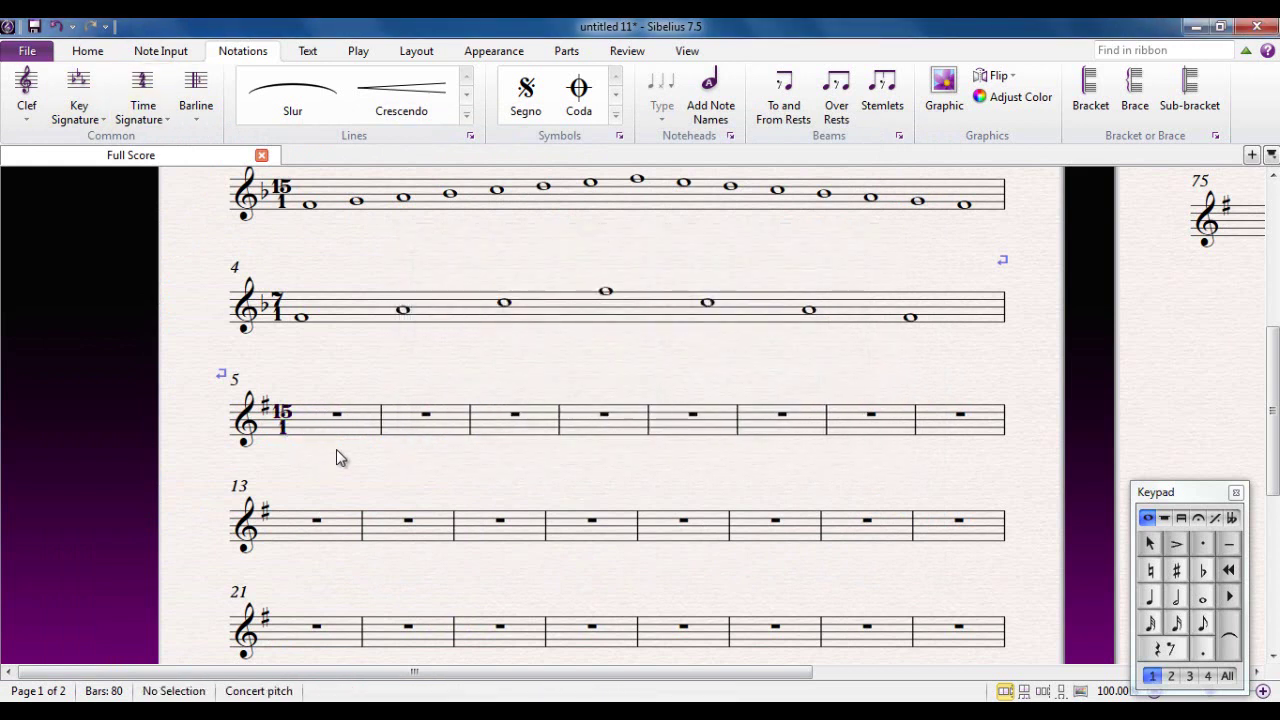
left_click(1202, 600)
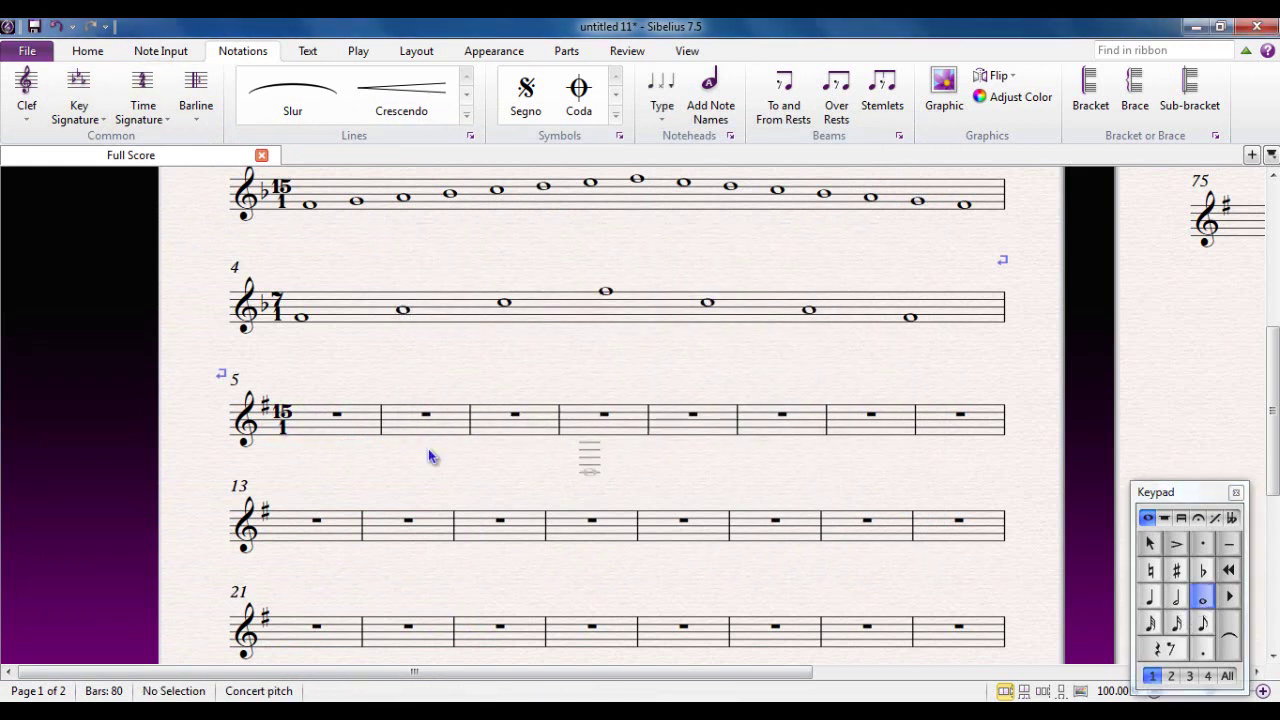
Step: Enter G4 A B C D E F# G5 and back down to G4 as whole notes in bar 5
left_click(307, 426)
key("a")
key("b")
key("c")
key("d")
key("e")
key("f")
key("g")
key("f")
key("e")
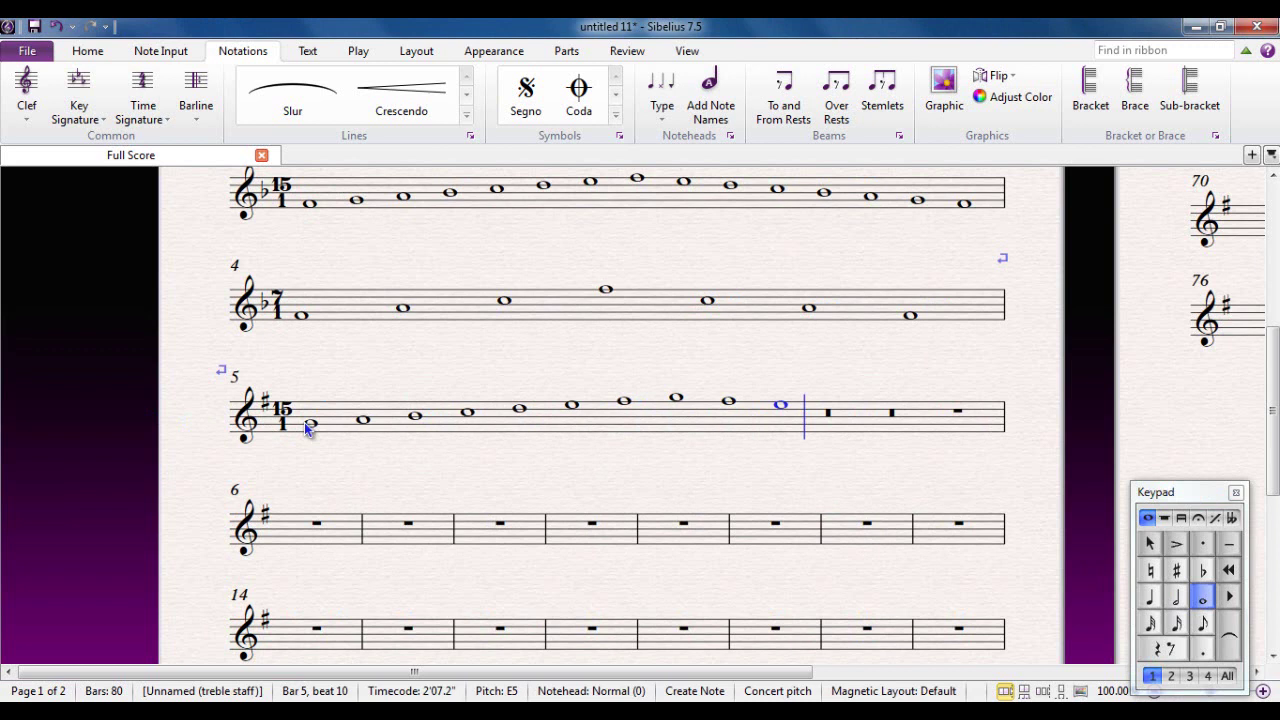
key("d")
key("c")
key("b")
key("a")
key("g")
key("Escape")
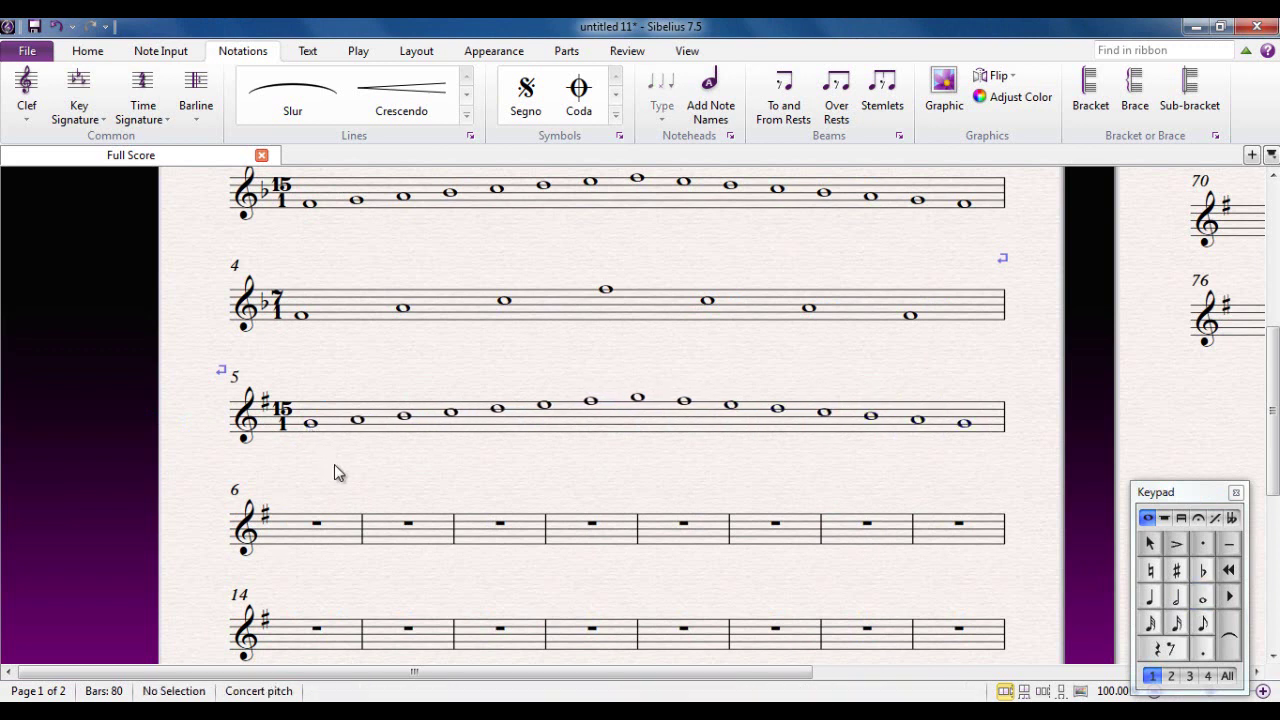
Step: Place a 7/1 time signature at the start of bar 6
left_click(148, 112)
left_click(266, 504)
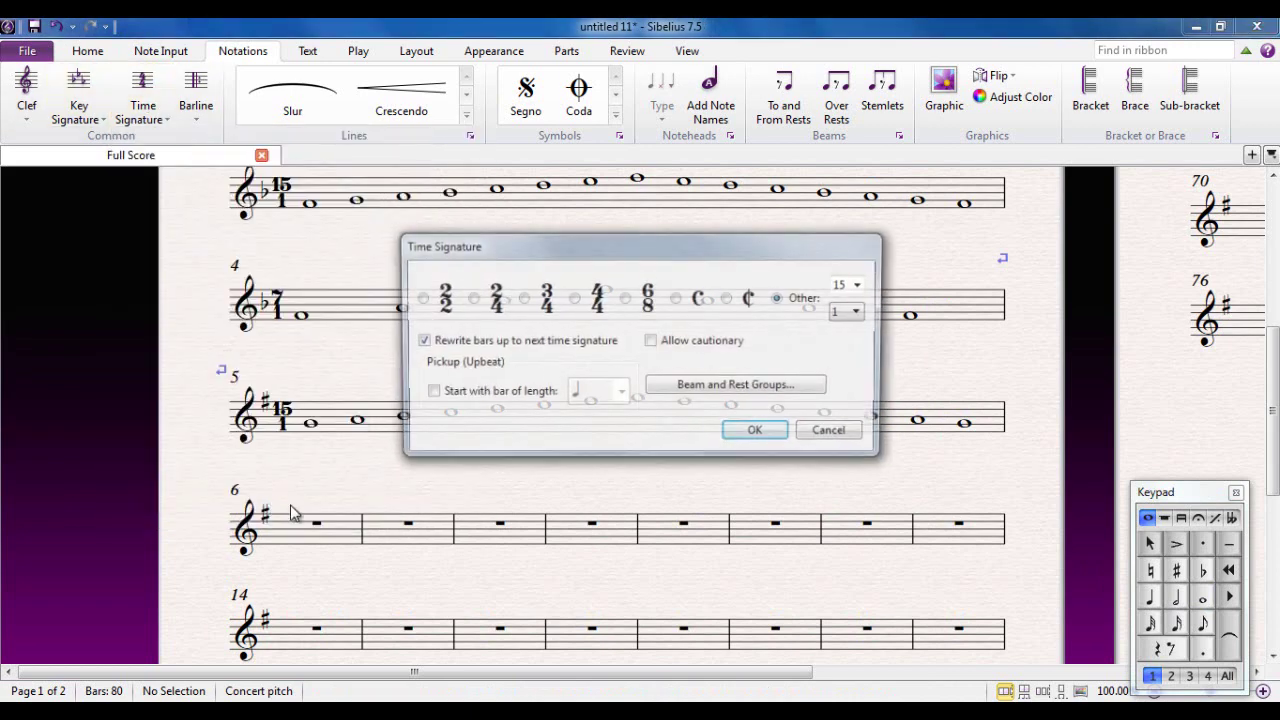
left_click(862, 287)
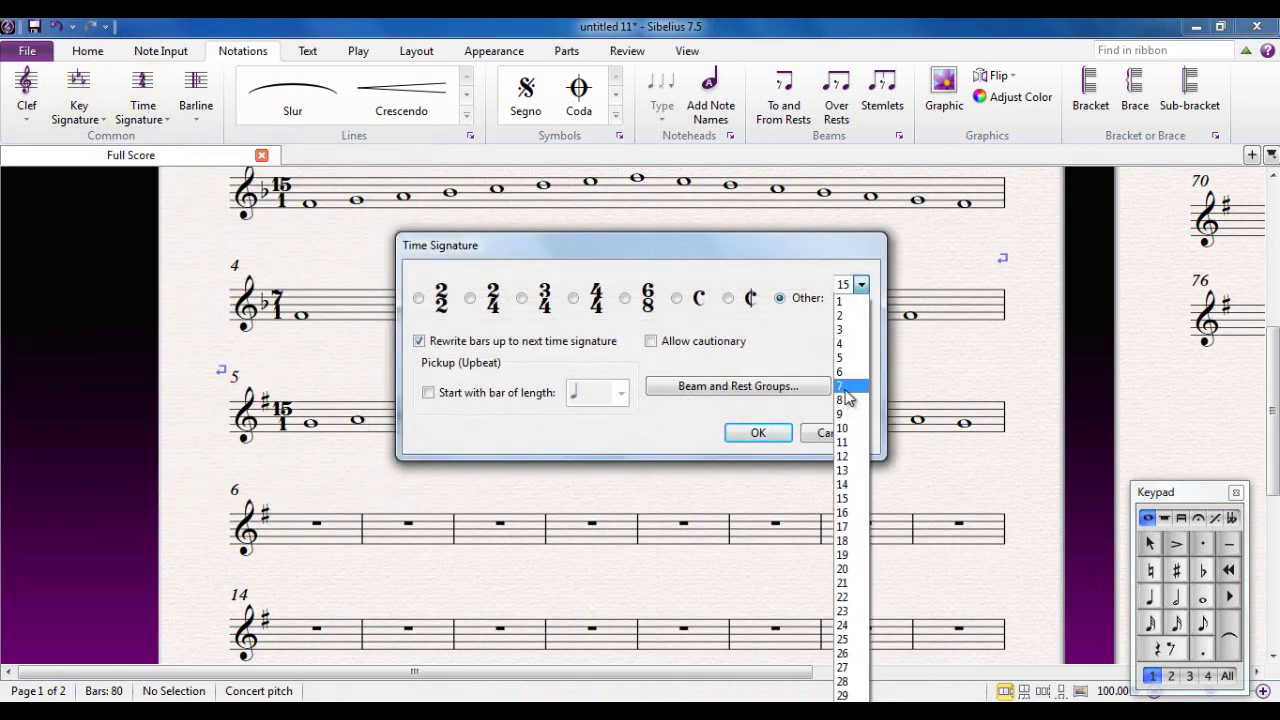
left_click(843, 395)
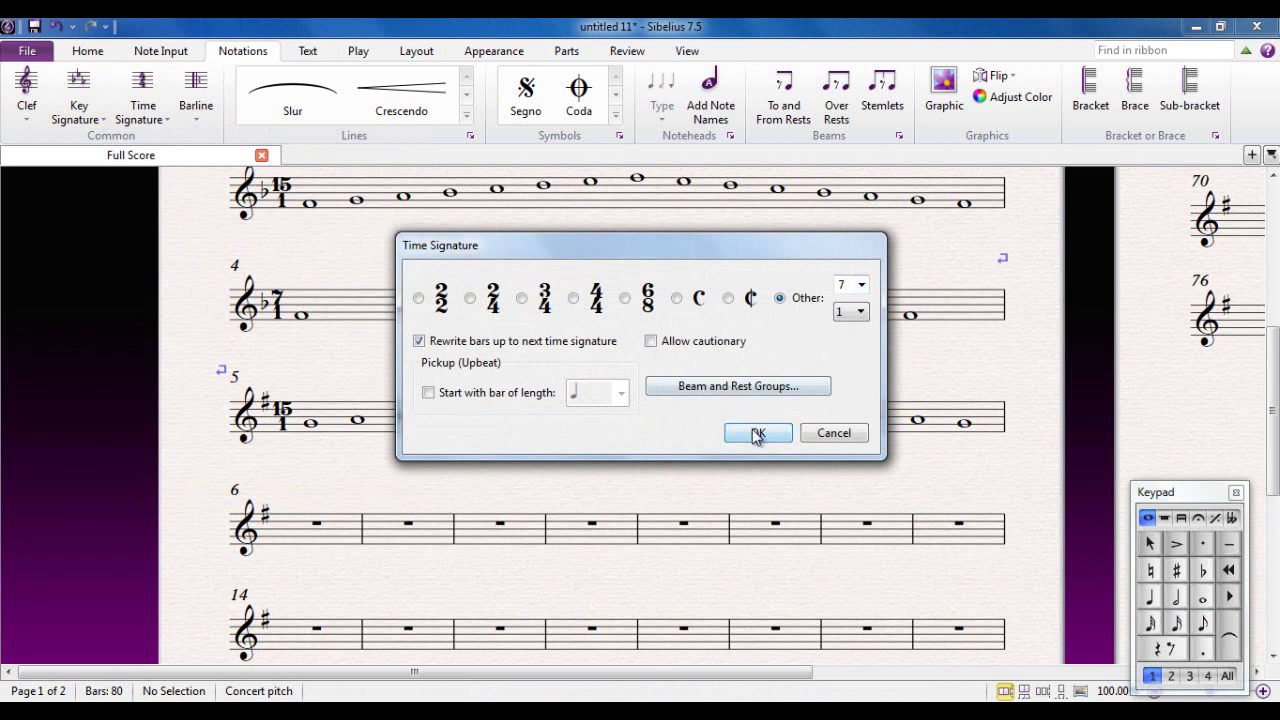
left_click(758, 433)
left_click(273, 545)
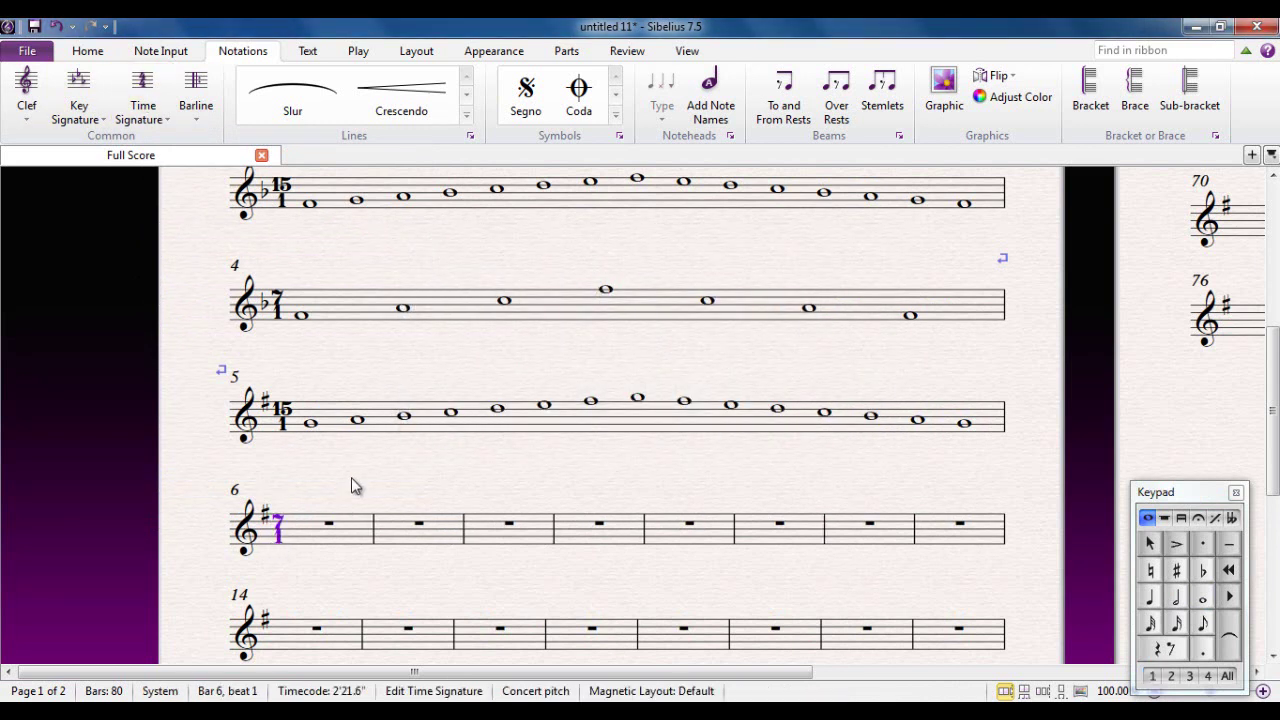
key("Escape")
Step: Enter a whole-note G major arpeggio in bar 6, G–B–D up to the peak and back to G
left_click(1200, 597)
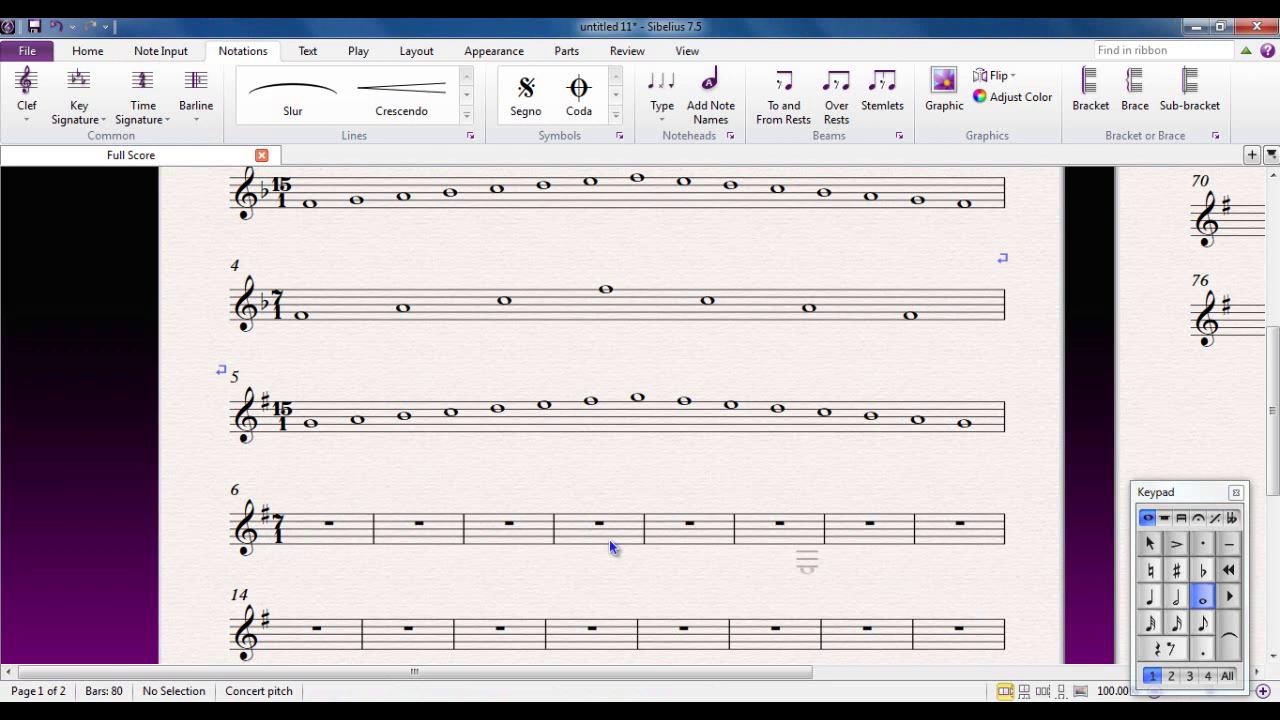
left_click(296, 537)
key("b")
key("d")
key("f")
key("d")
key("b")
key("g")
key("Escape")
key("Escape")
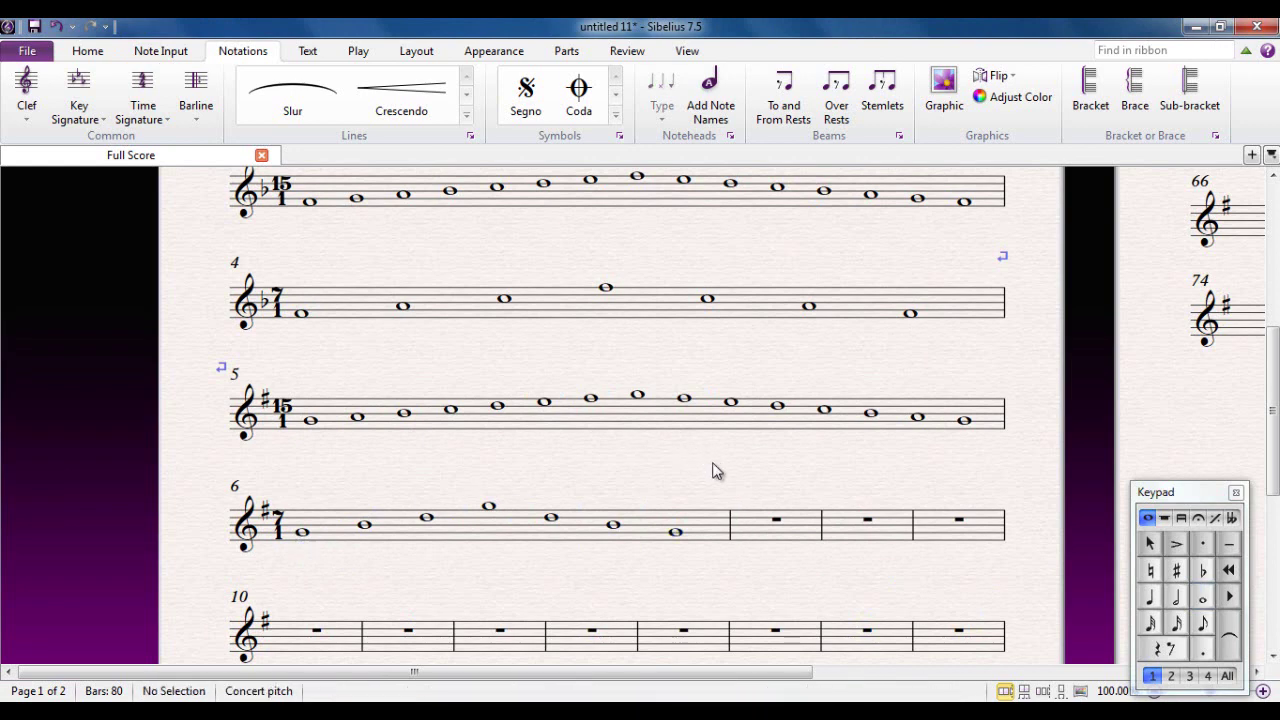
Step: Delete the empty bars 7 to 80 so the score ends after bar 6
scroll(708, 466, "down", 3)
scroll(711, 463, "up", 2)
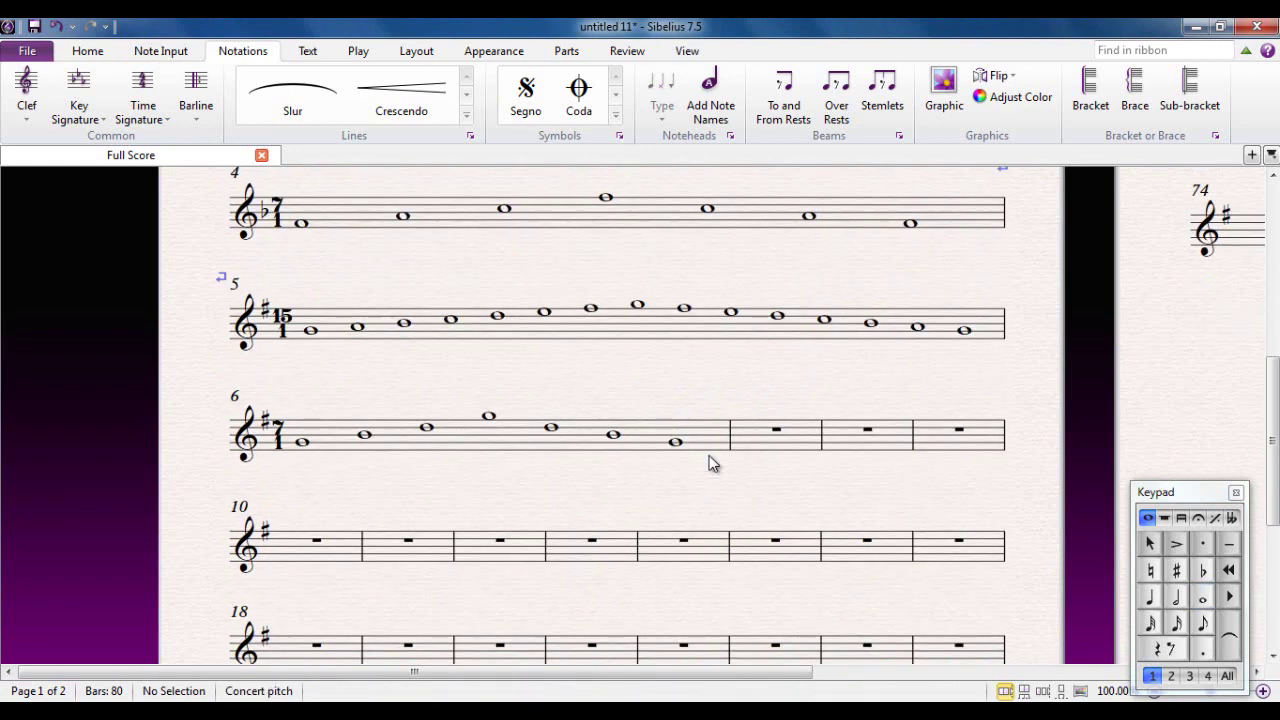
scroll(710, 464, "down", 4)
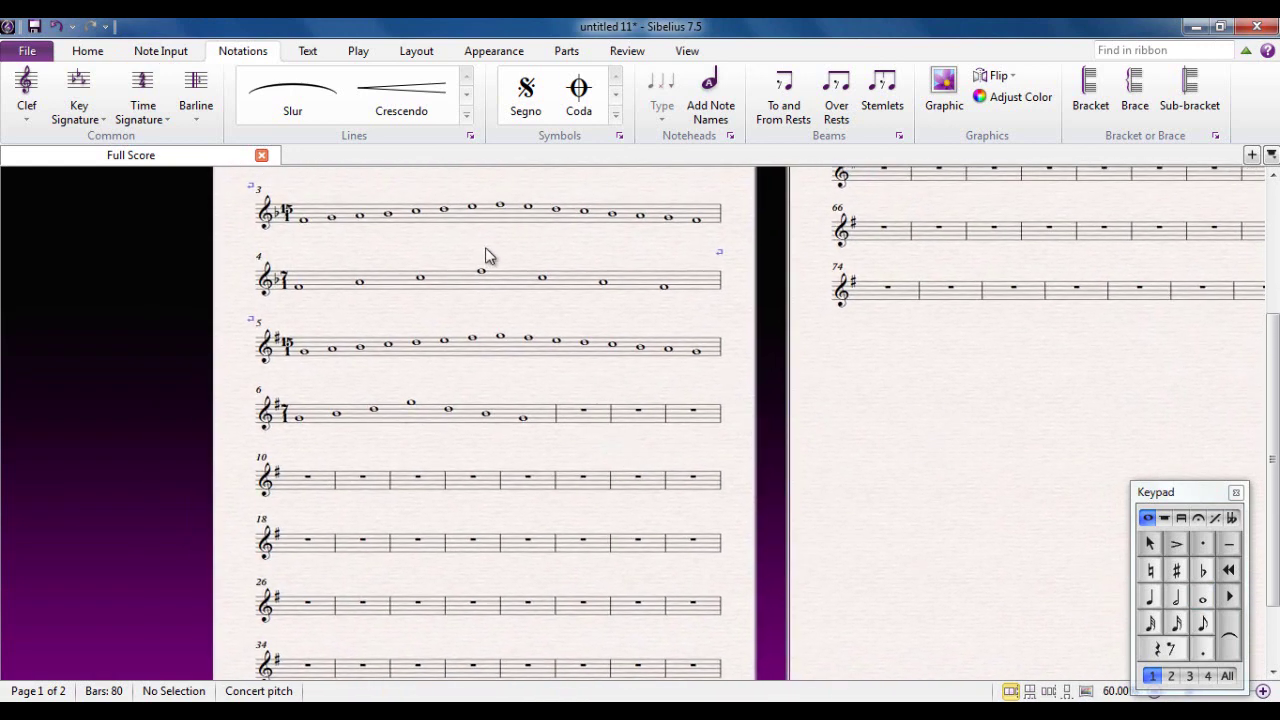
left_click_drag(918, 432, 843, 403)
left_click(519, 397)
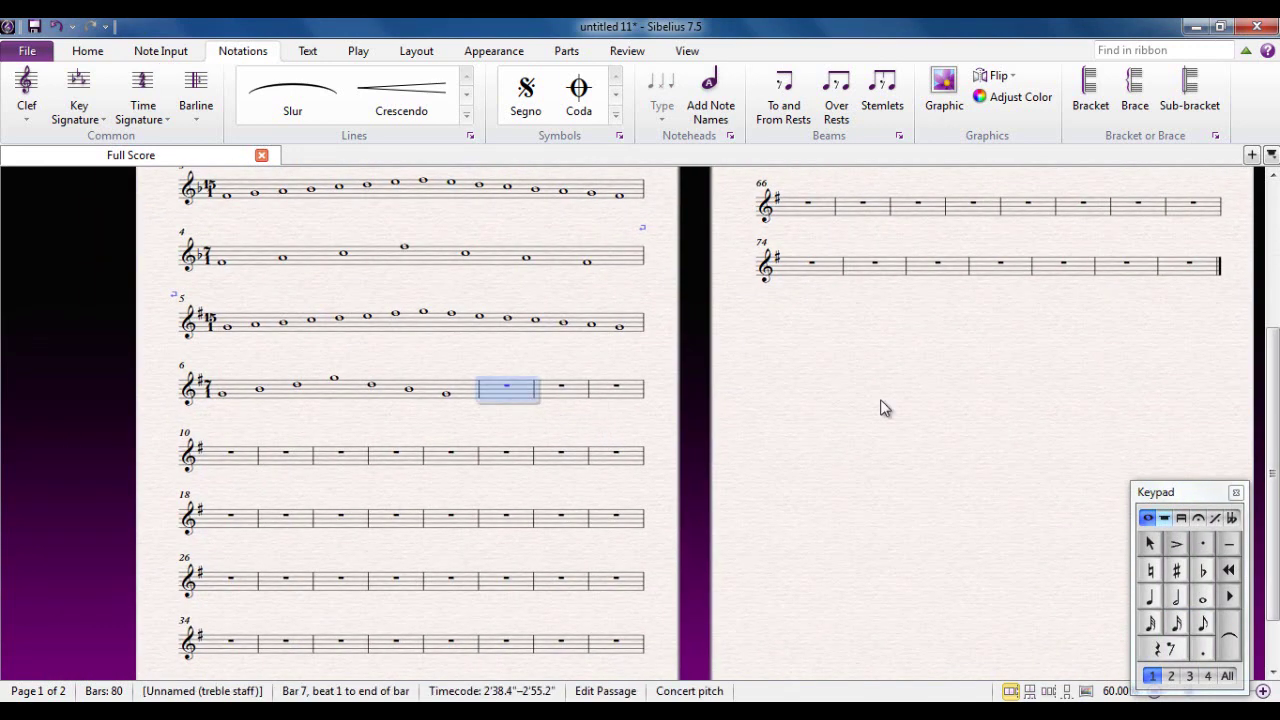
left_click(1180, 264, "shift")
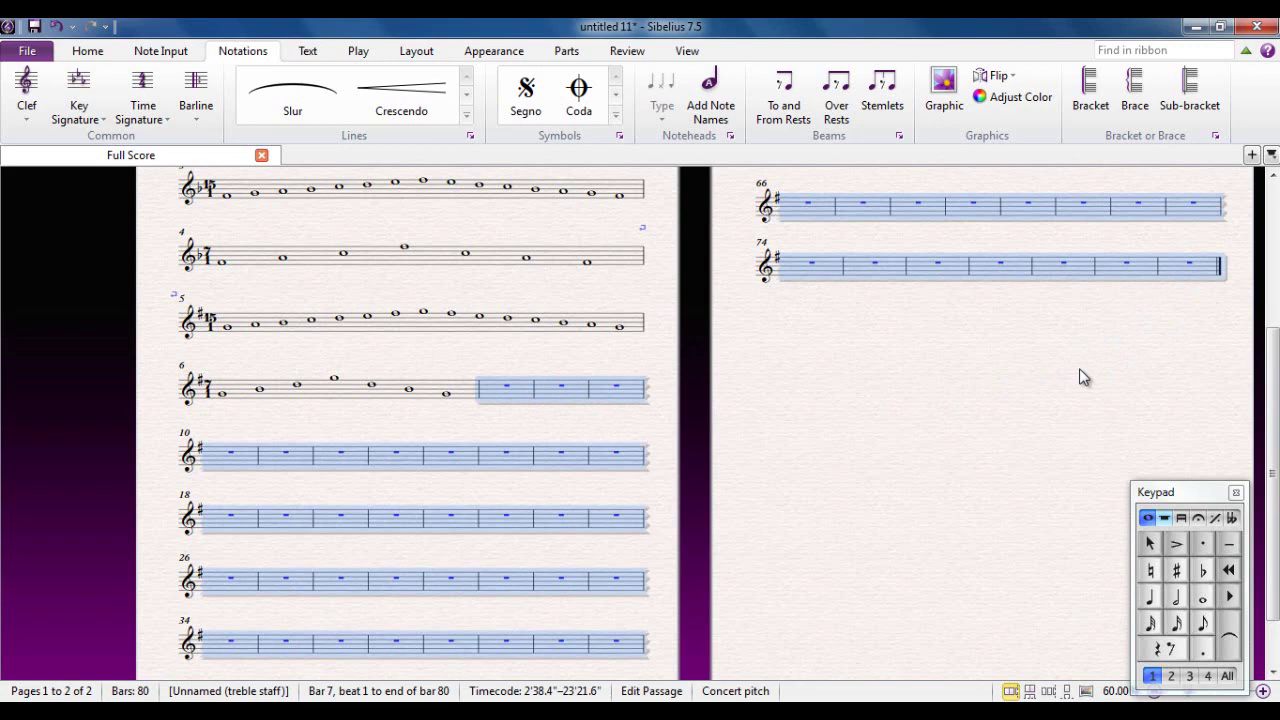
key("ctrl+BackSpace")
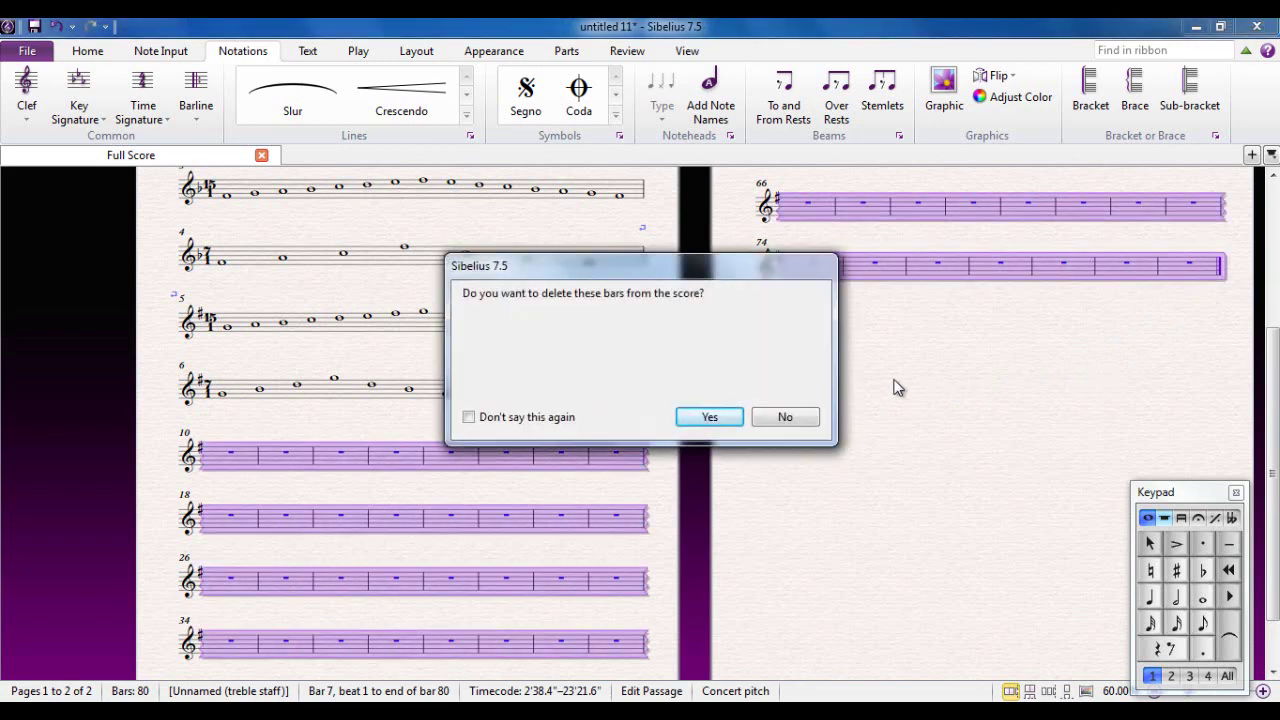
left_click(707, 417)
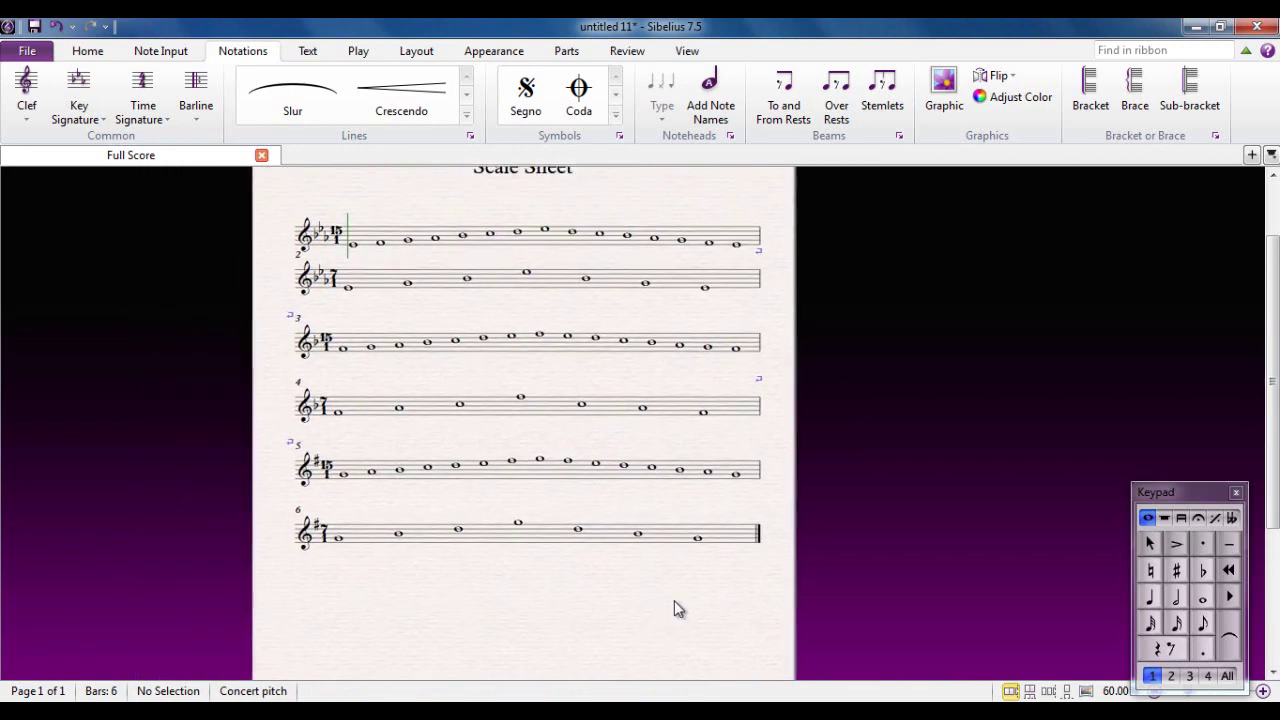
Step: Select the 15/1 and 7/1 time signatures on every staff and delete them
left_click(336, 234)
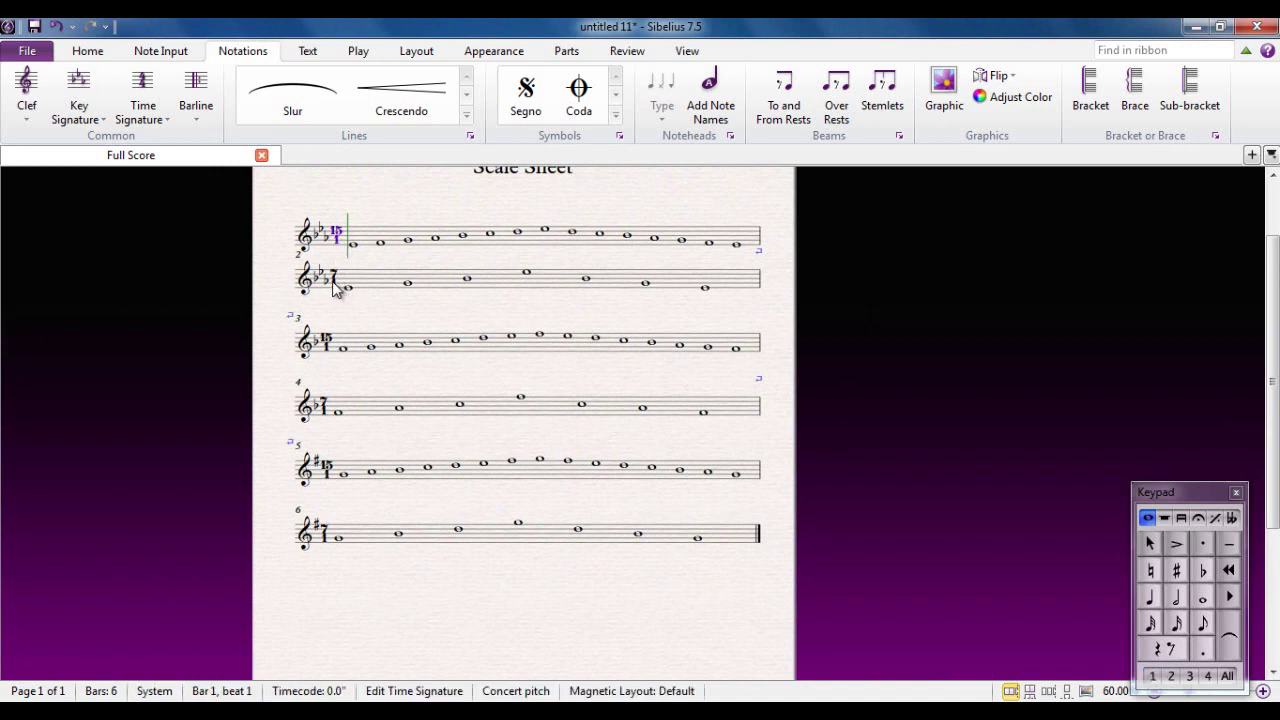
left_click(335, 280, "ctrl")
left_click(330, 345, "ctrl")
left_click(330, 408, "ctrl")
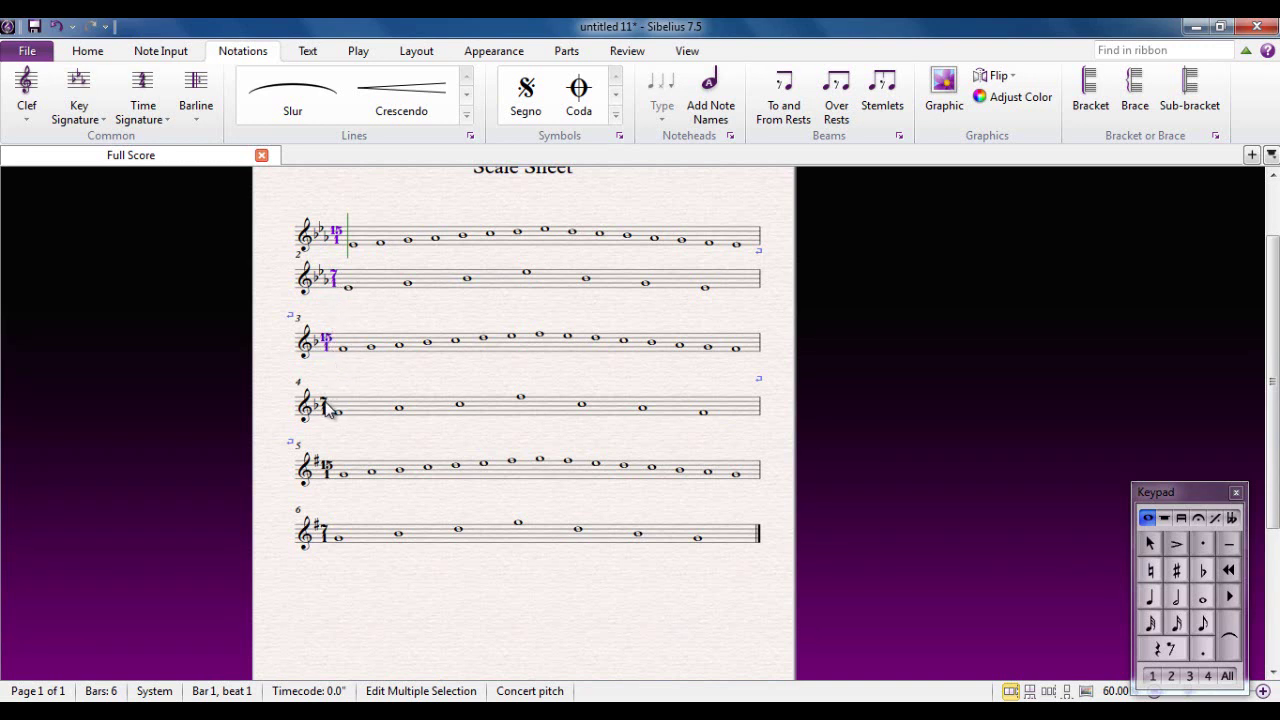
left_click(327, 470, "ctrl")
key("Delete")
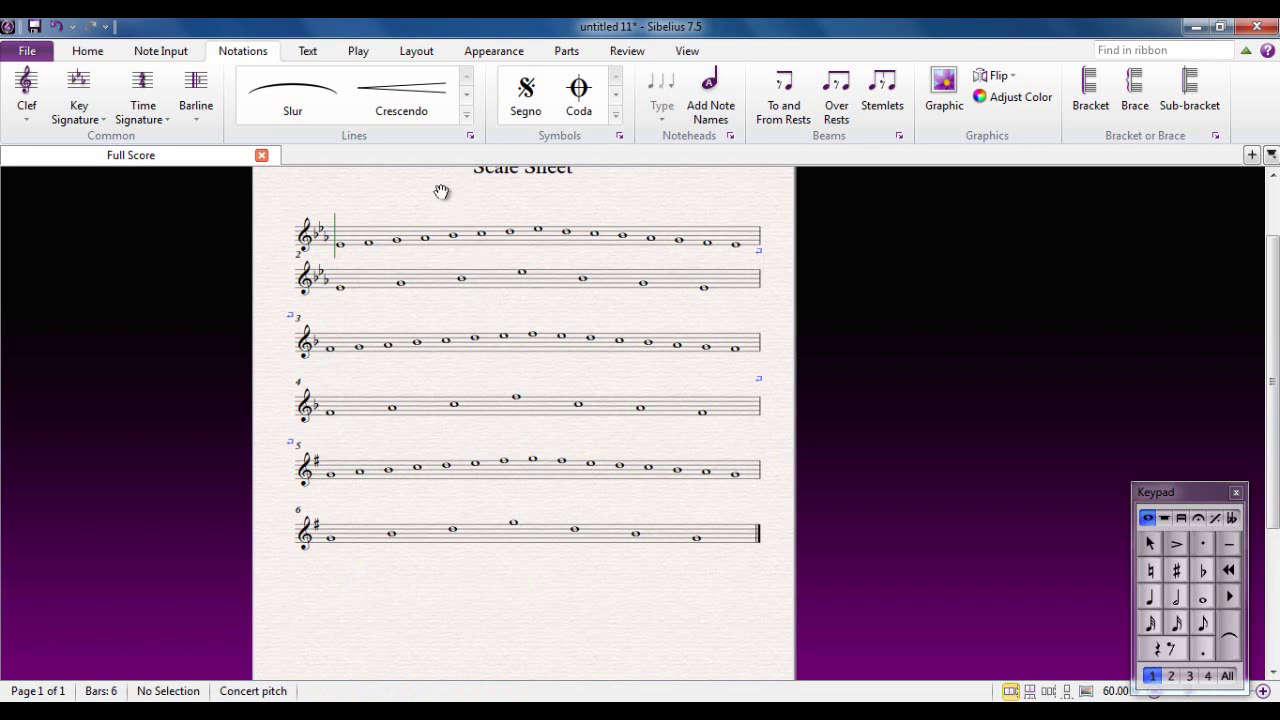
Step: Make bars 1 and 2 into a single system
left_click_drag(455, 202, 426, 278)
left_click(437, 303)
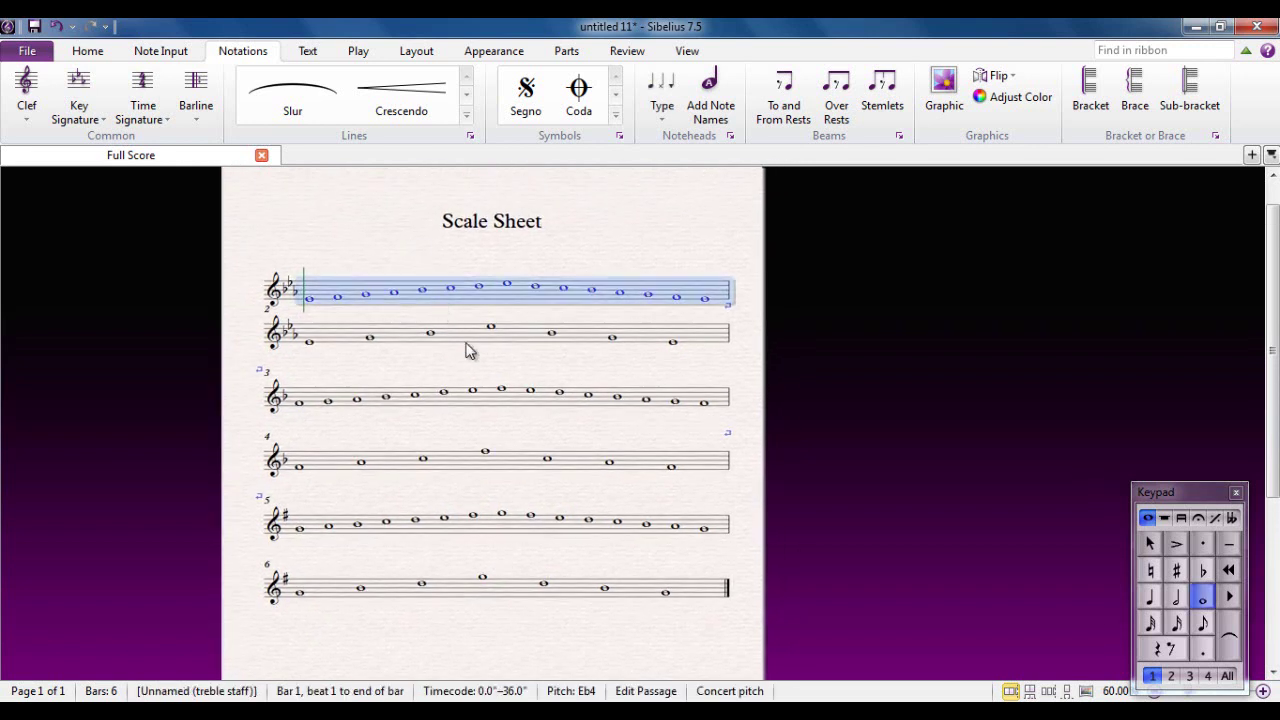
left_click(466, 341, "shift")
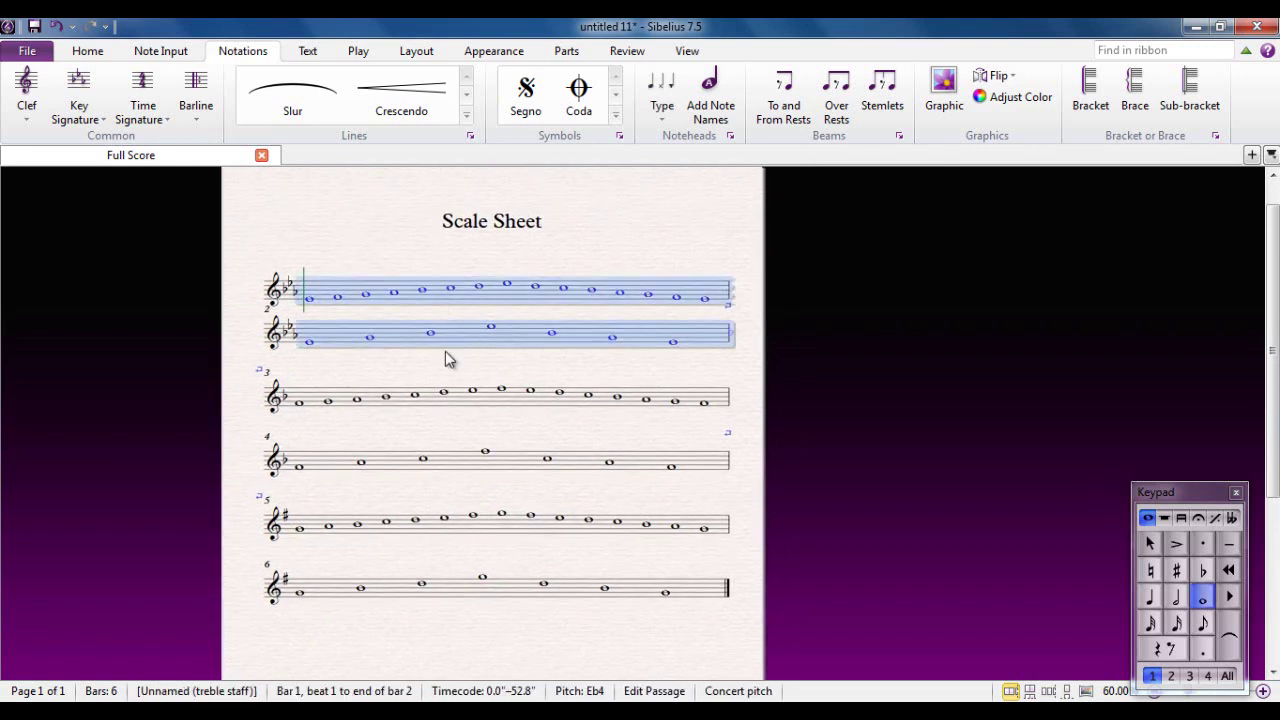
left_click(417, 52)
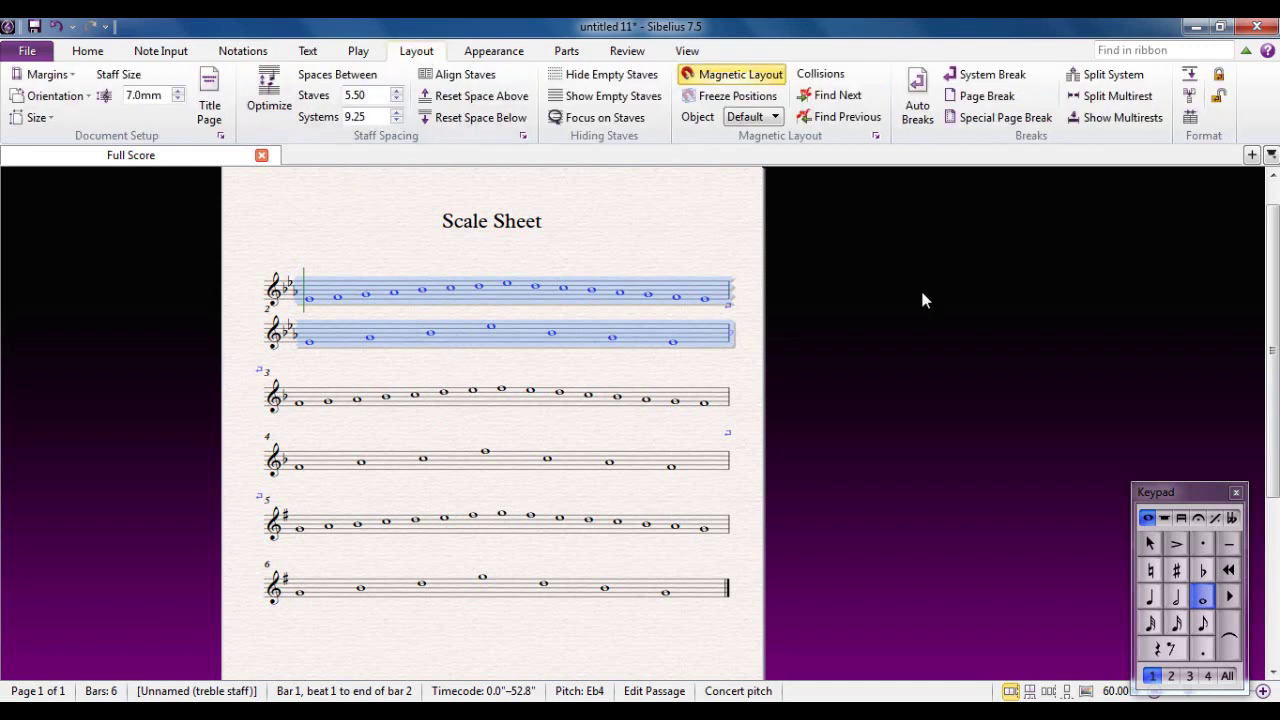
left_click(1192, 80)
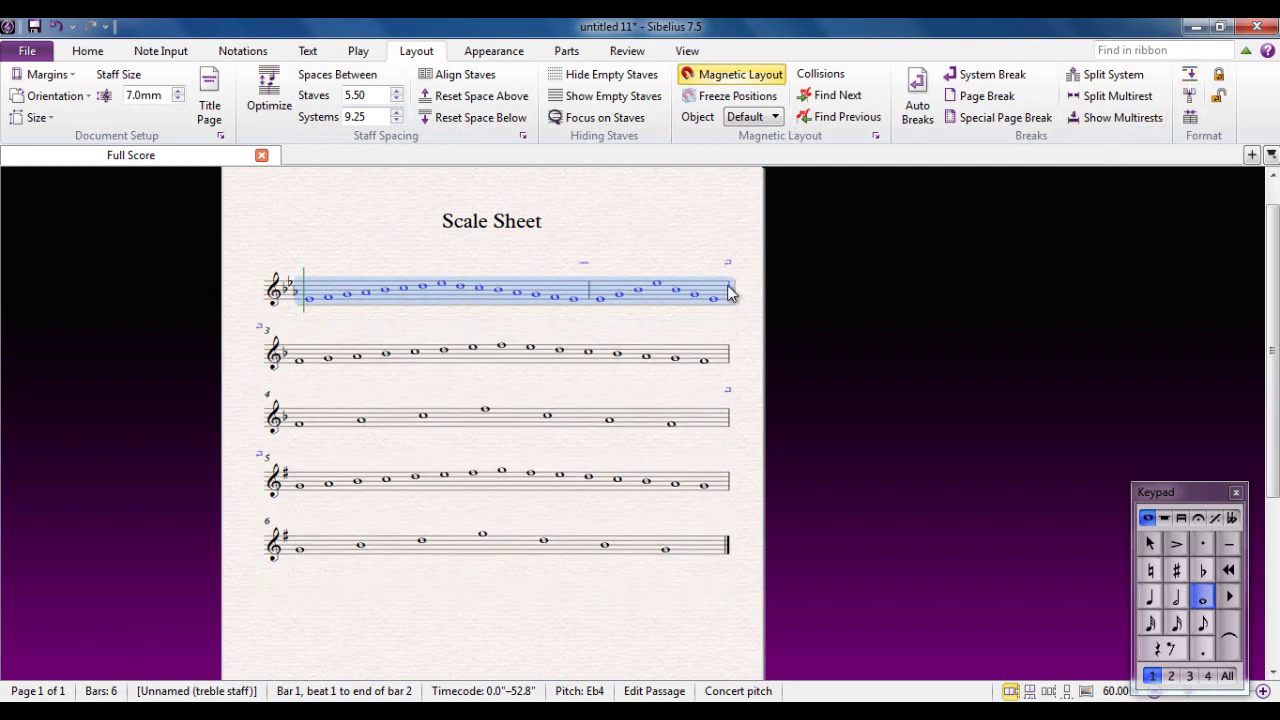
key("Escape")
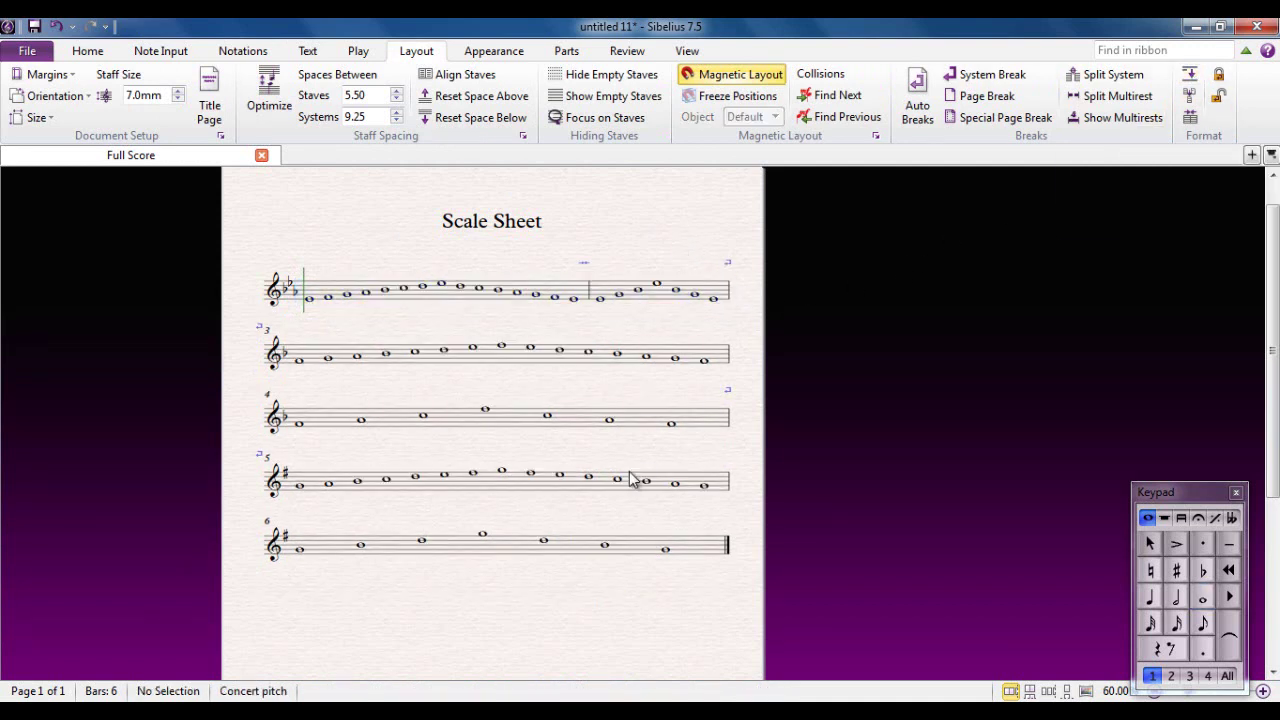
Step: Make bars 3–4 and bars 5–6 into their own systems as well
left_click(519, 362)
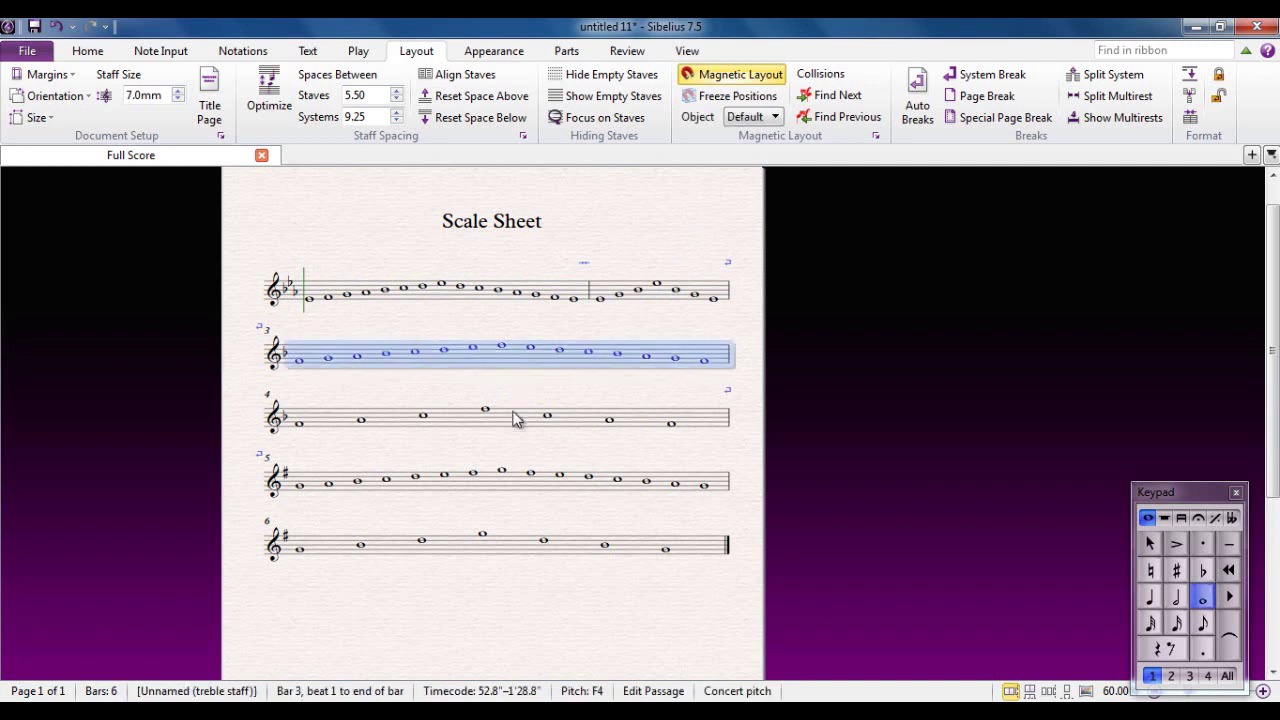
left_click(516, 415, "shift")
left_click(1189, 76)
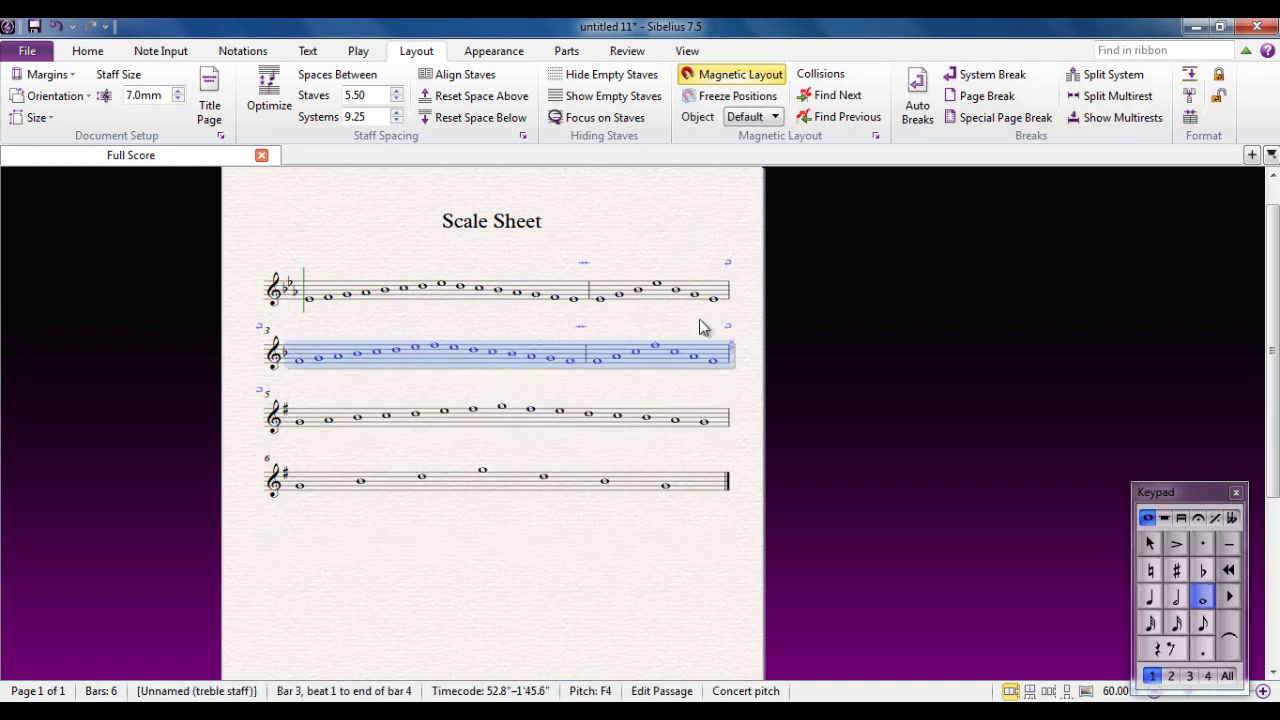
left_click(555, 424)
left_click(577, 490, "shift")
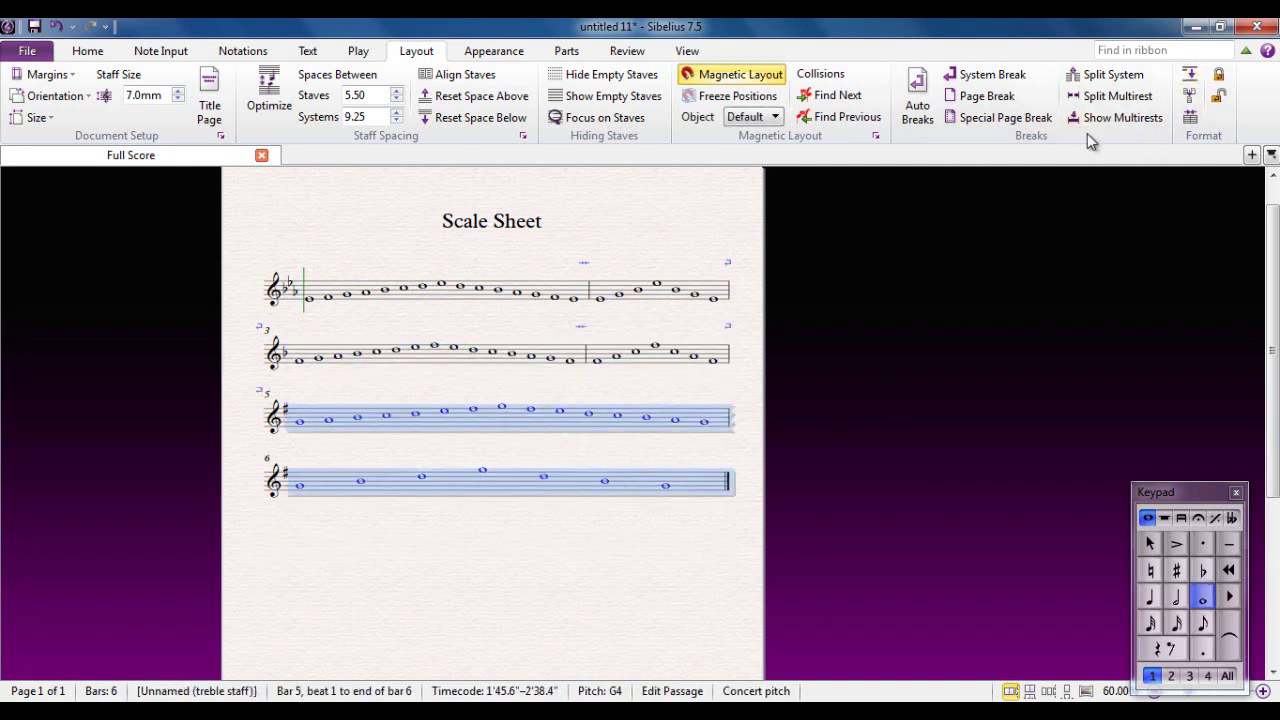
left_click(1189, 76)
key("Escape")
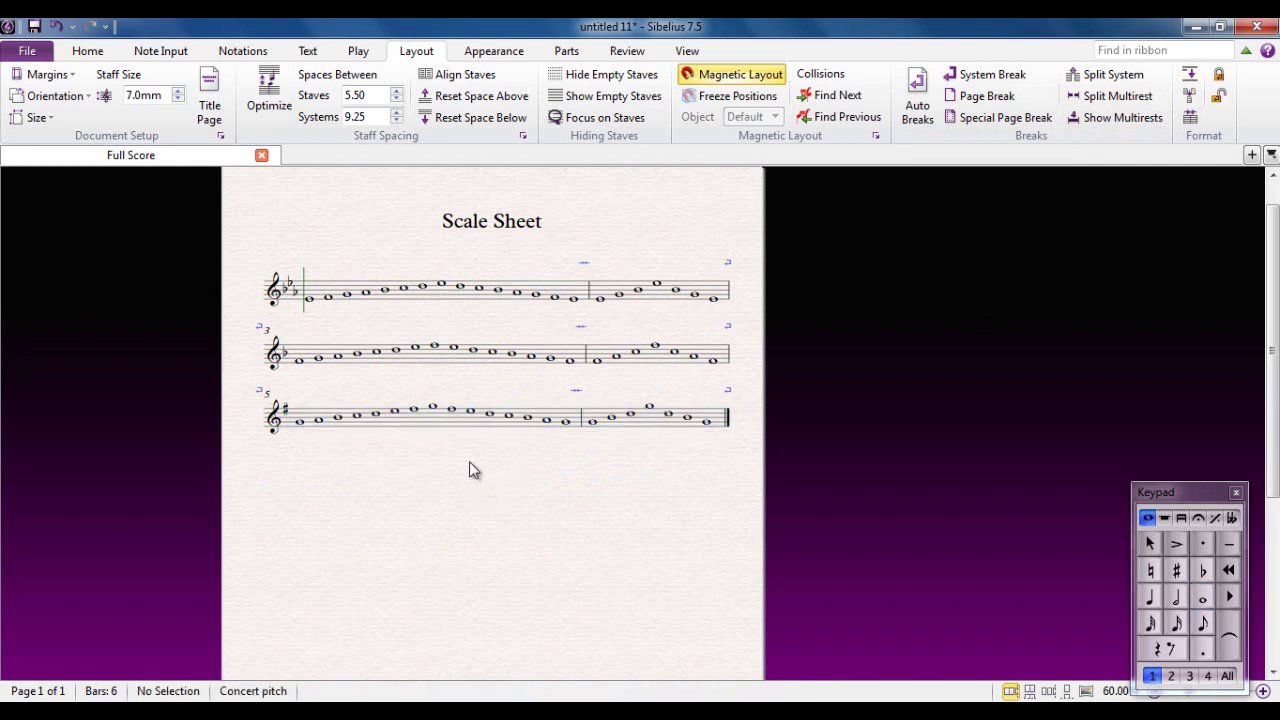
Step: Select bar 2 on the first system
left_click(437, 366)
left_click(445, 432)
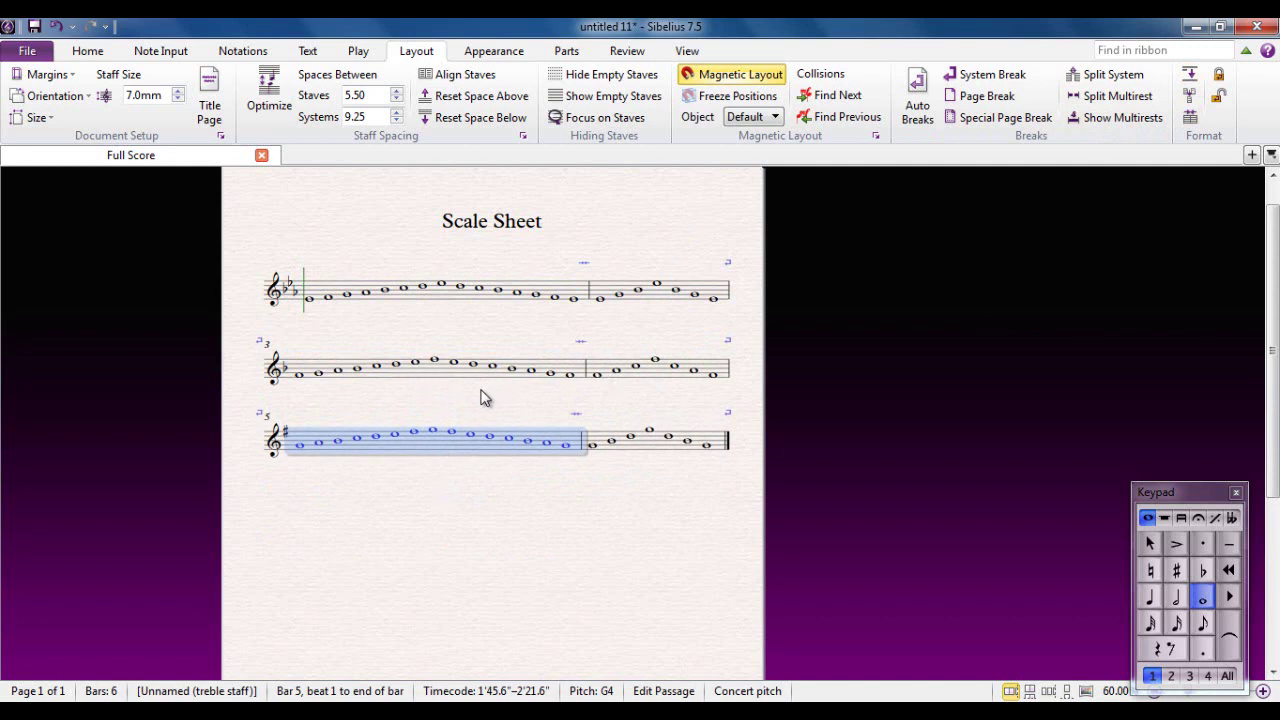
left_click(465, 412)
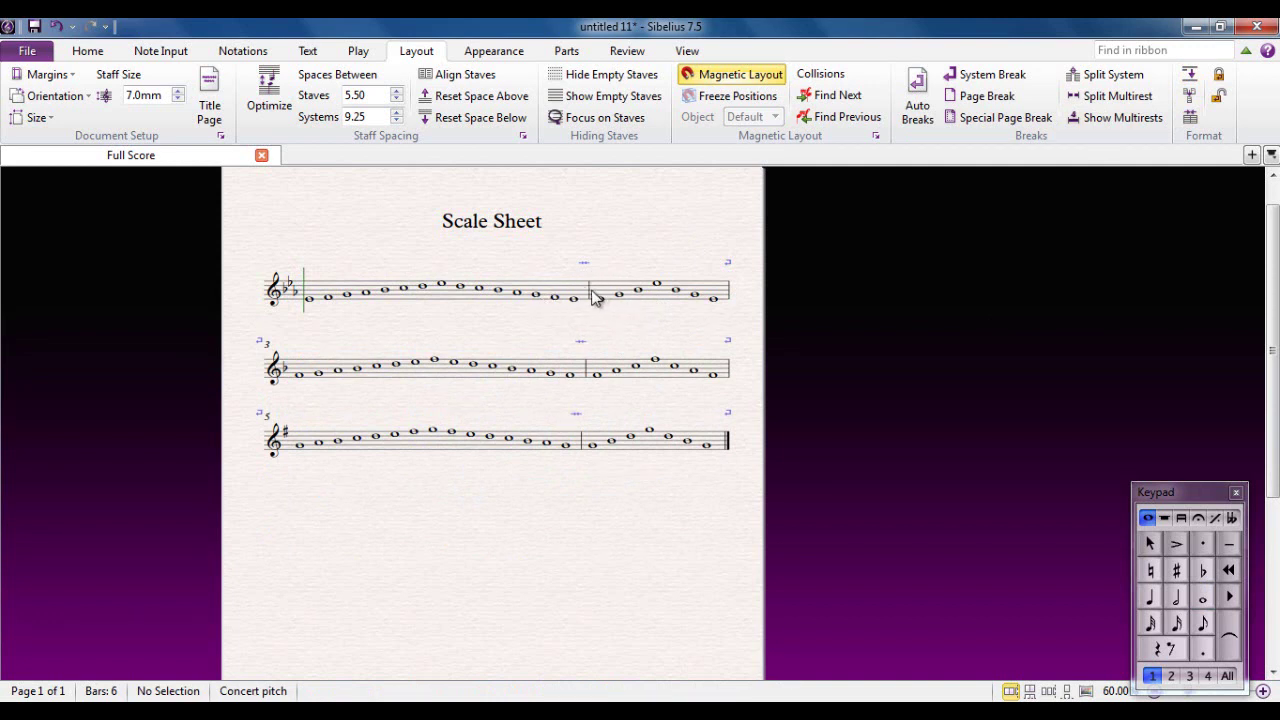
left_click(659, 304)
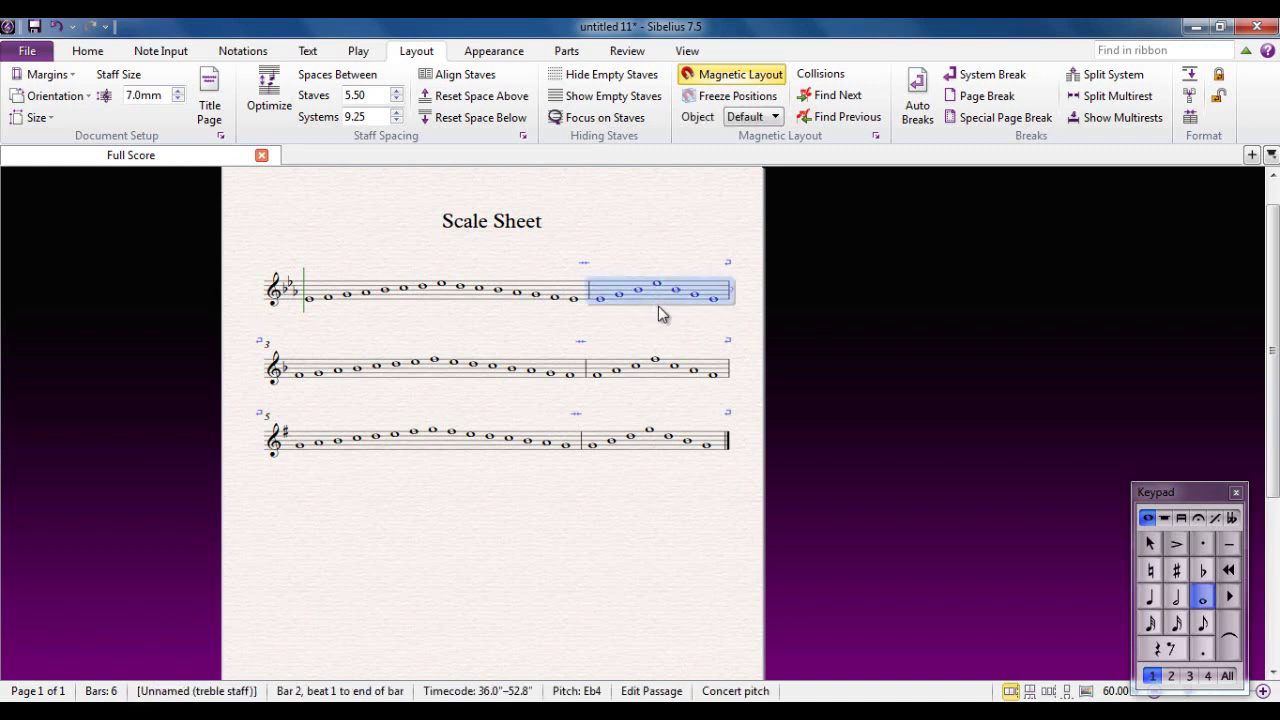
Step: Set bar 2's Gap before bar to 7 in the Inspector
left_click(87, 51)
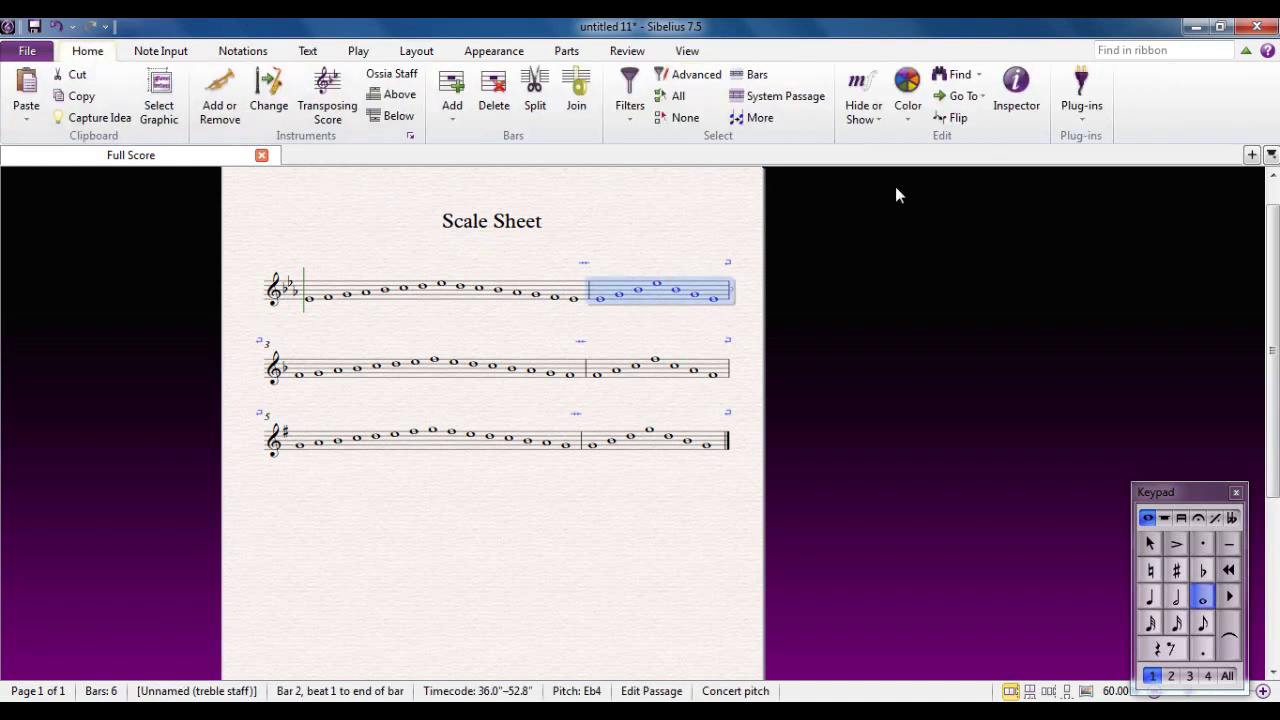
left_click(1020, 93)
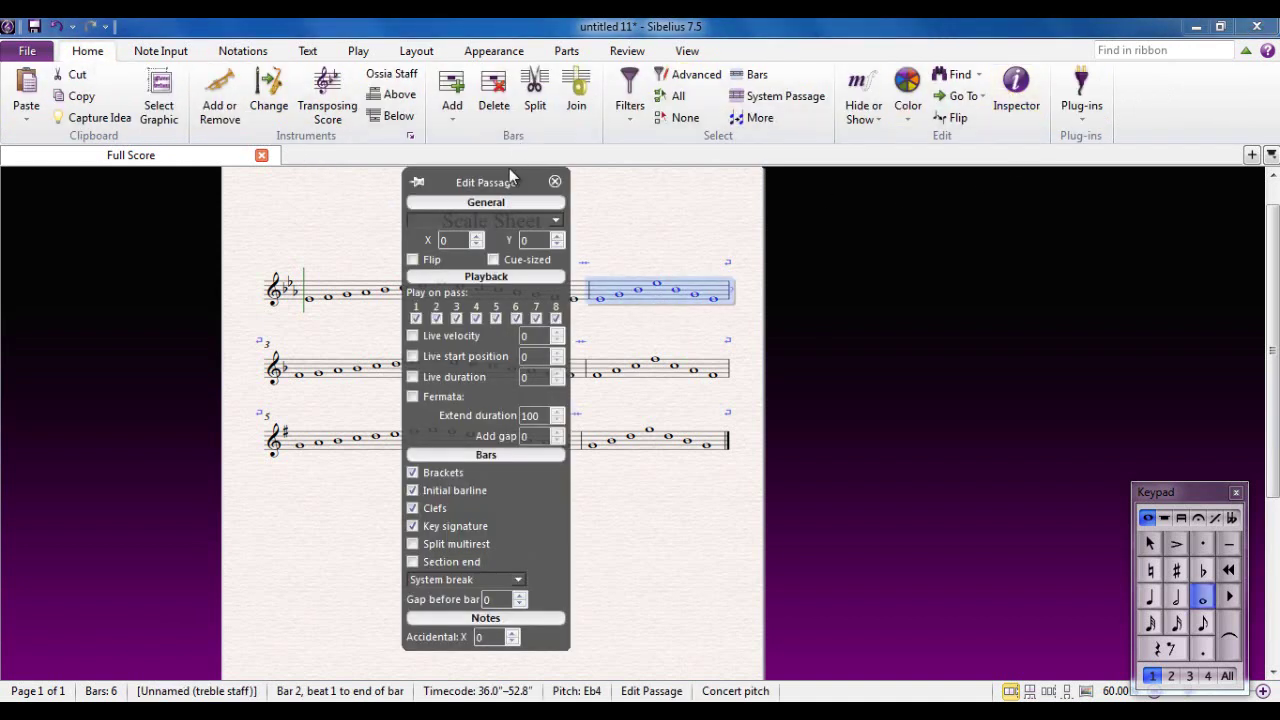
left_click_drag(470, 185, 150, 172)
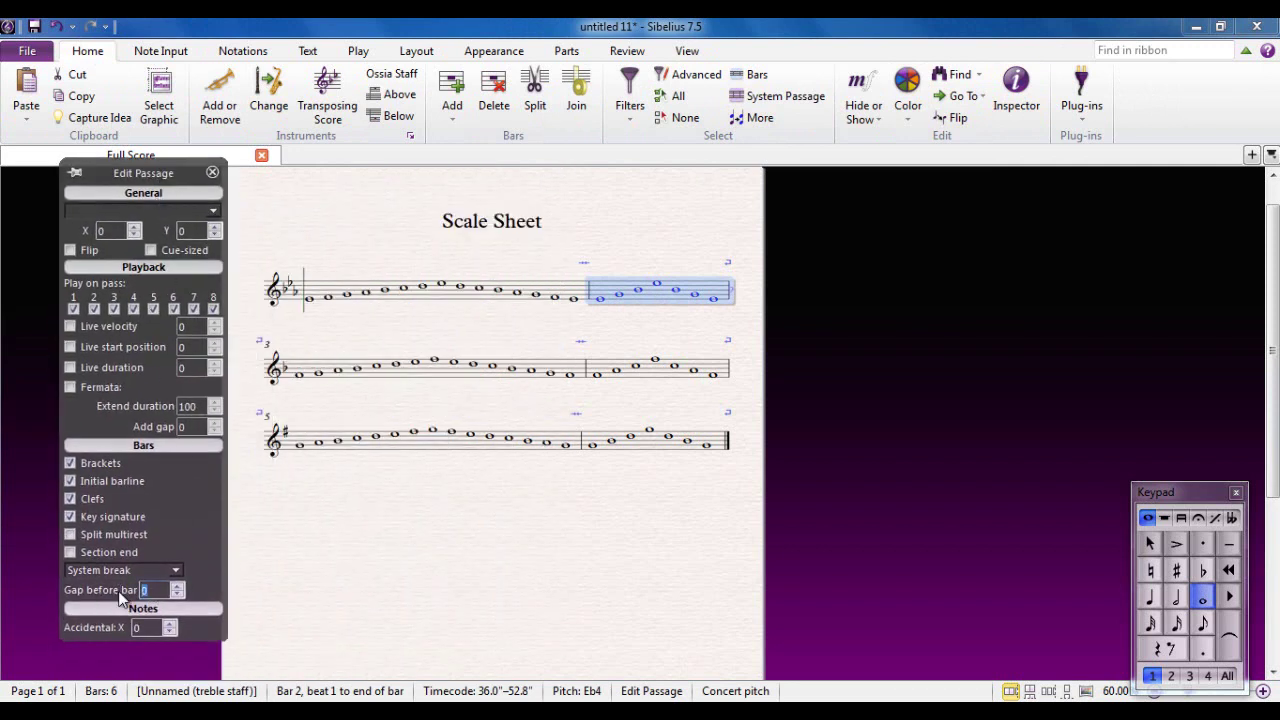
type("7")
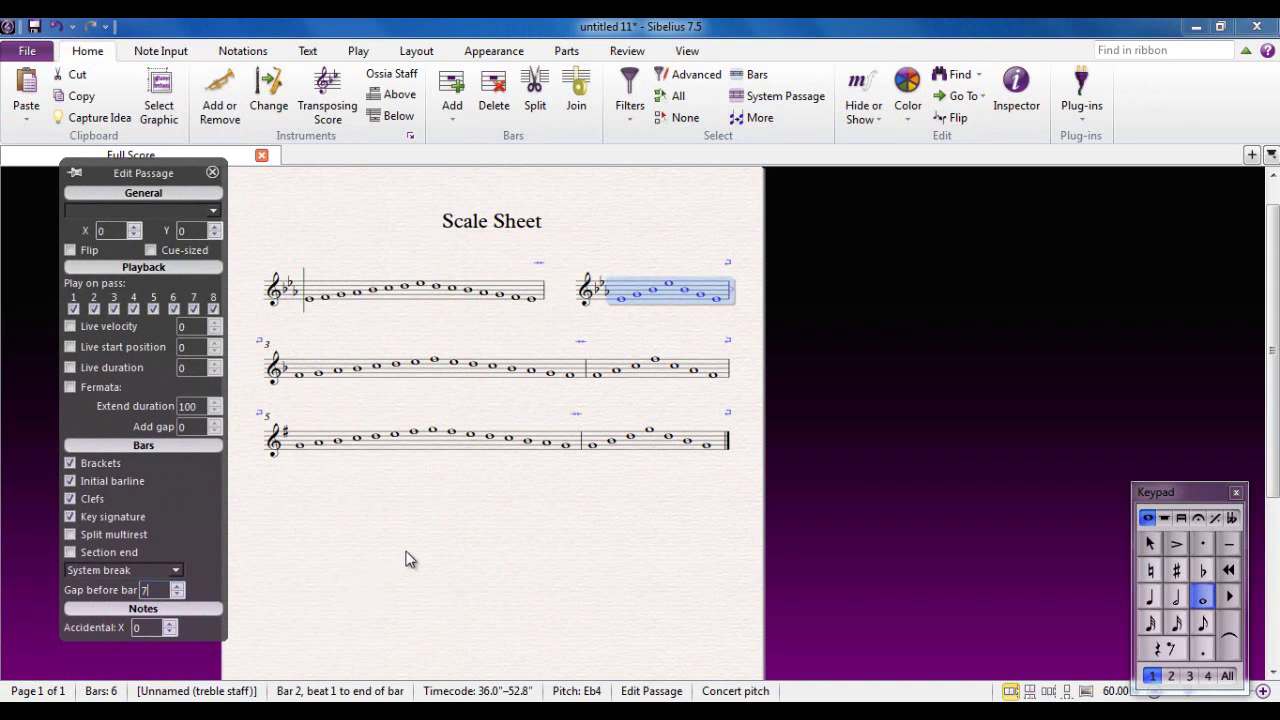
Step: Give bars 4 and 6 the same gap of 7 and close the Inspector
left_click(648, 376)
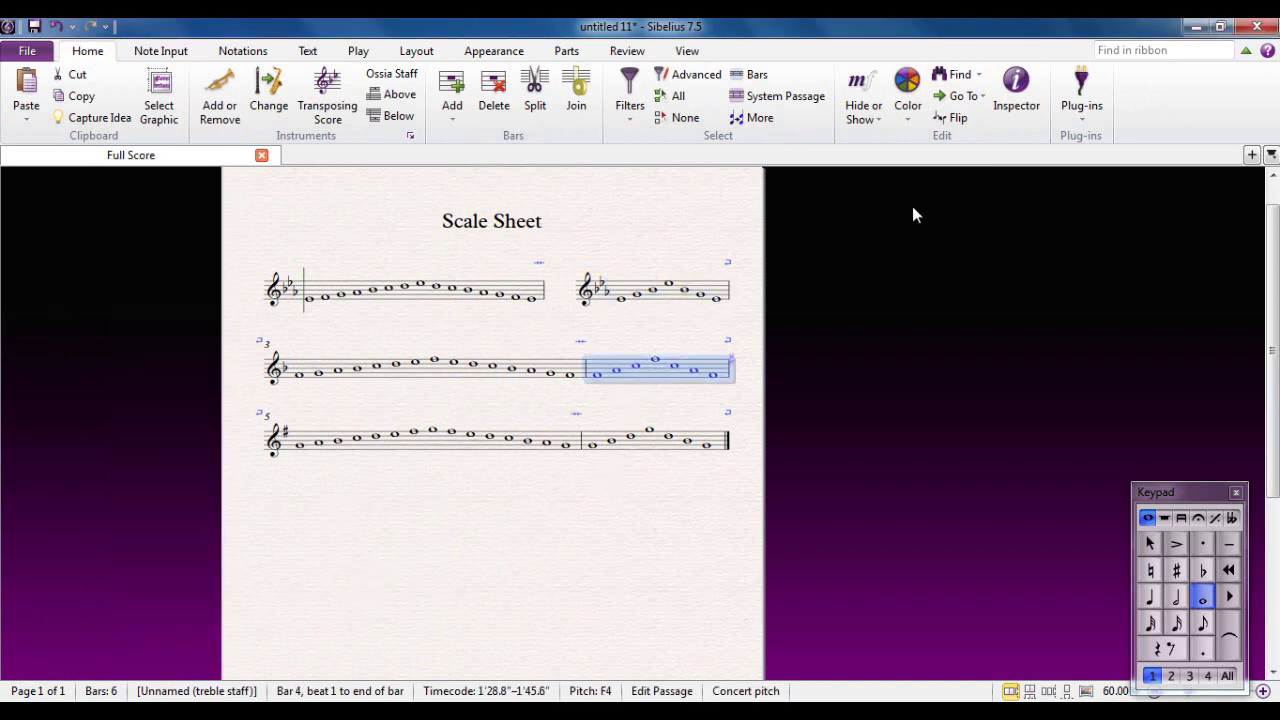
left_click(1016, 90)
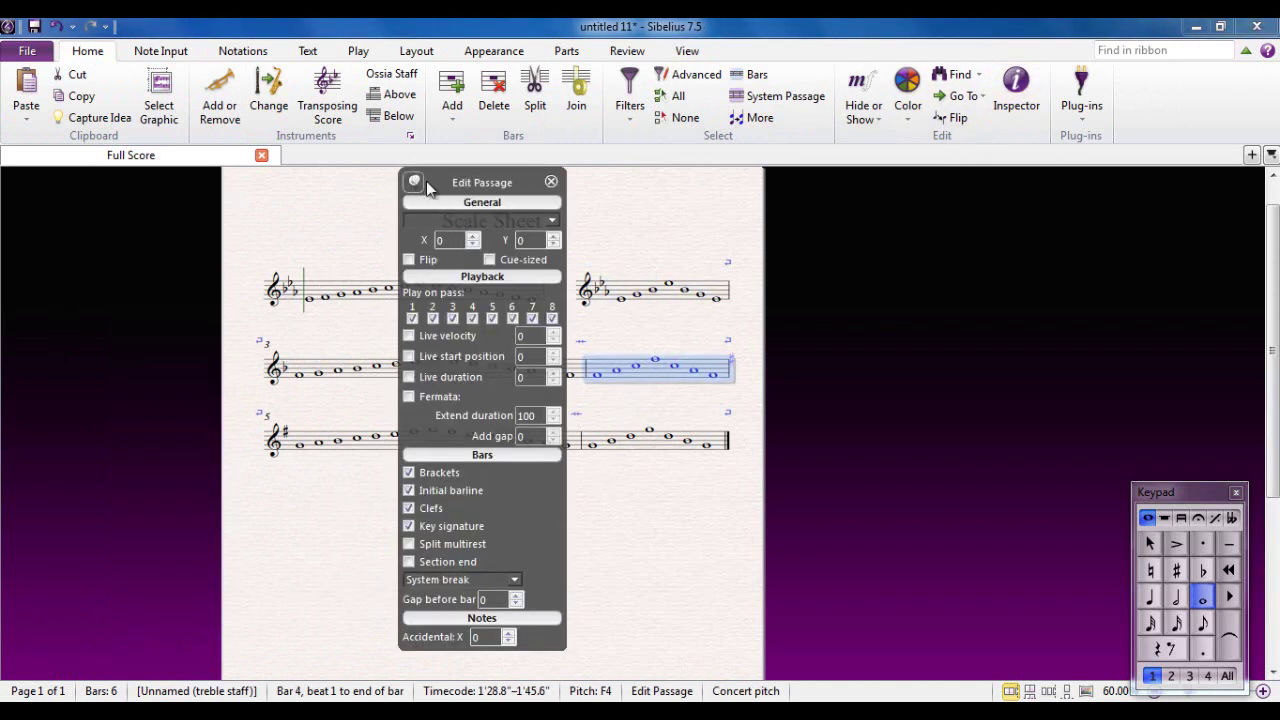
left_click_drag(427, 185, 111, 195)
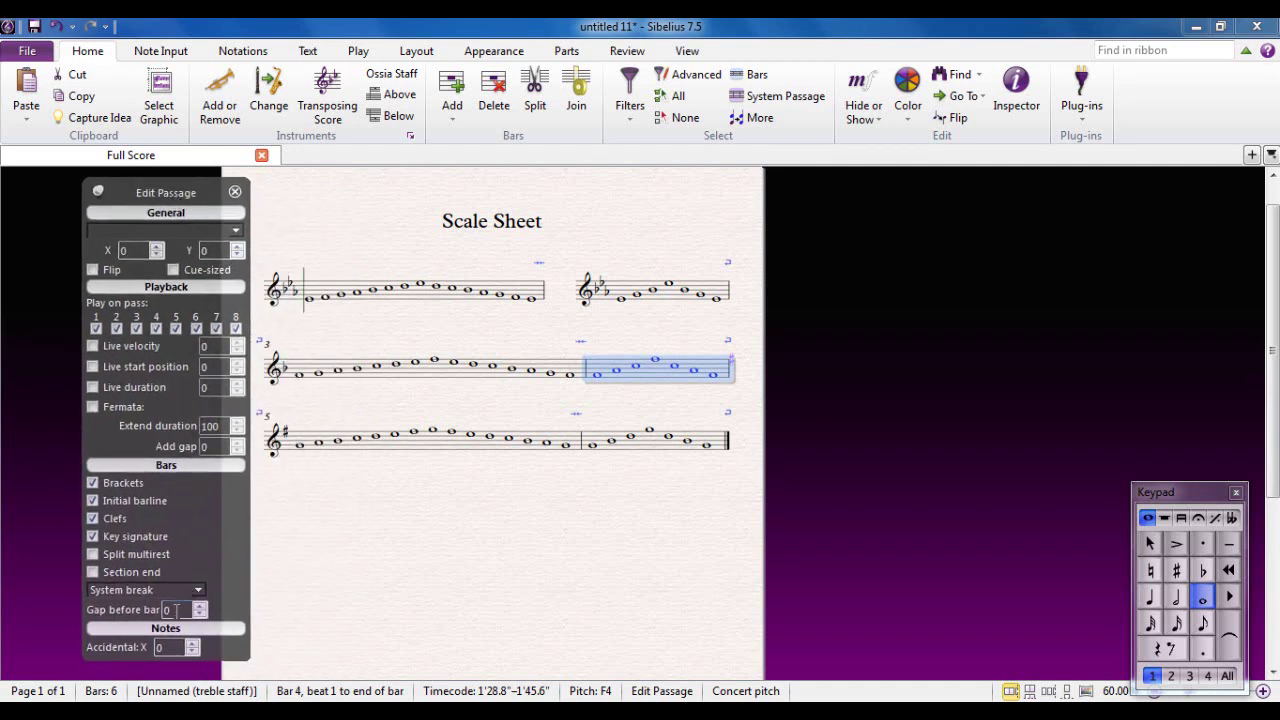
type("7")
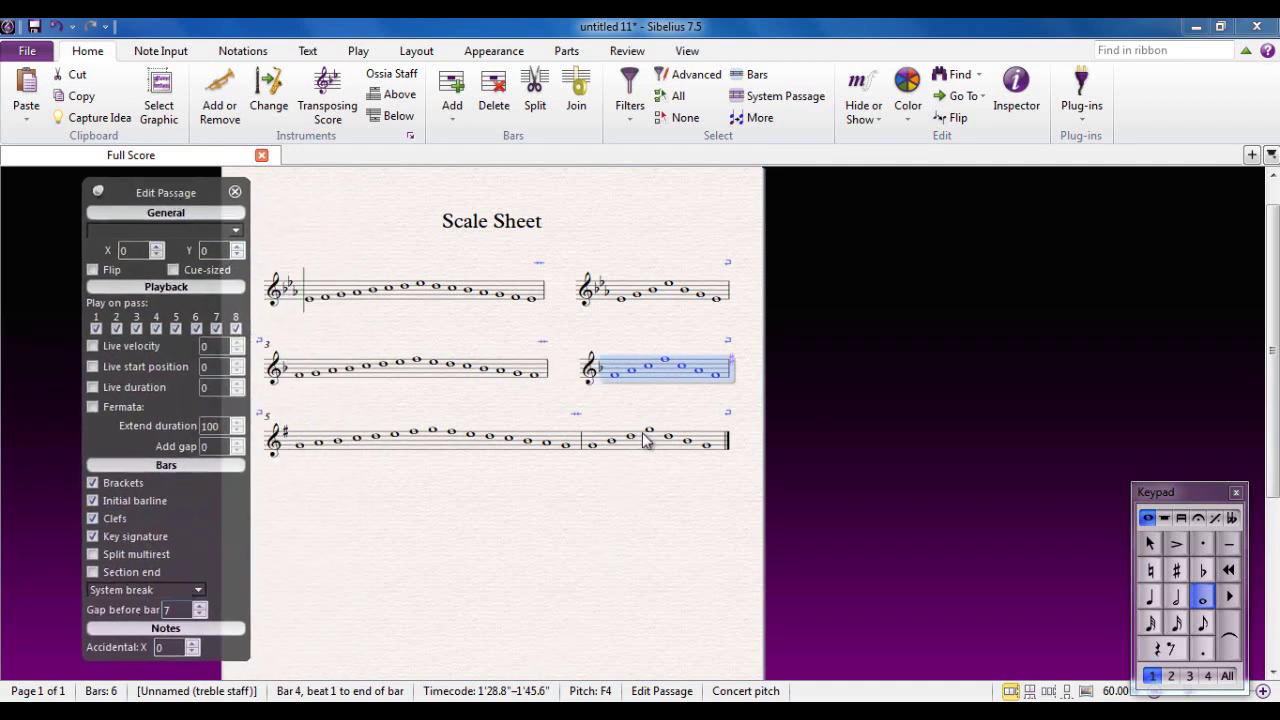
left_click(645, 440)
left_click(180, 609)
type("7")
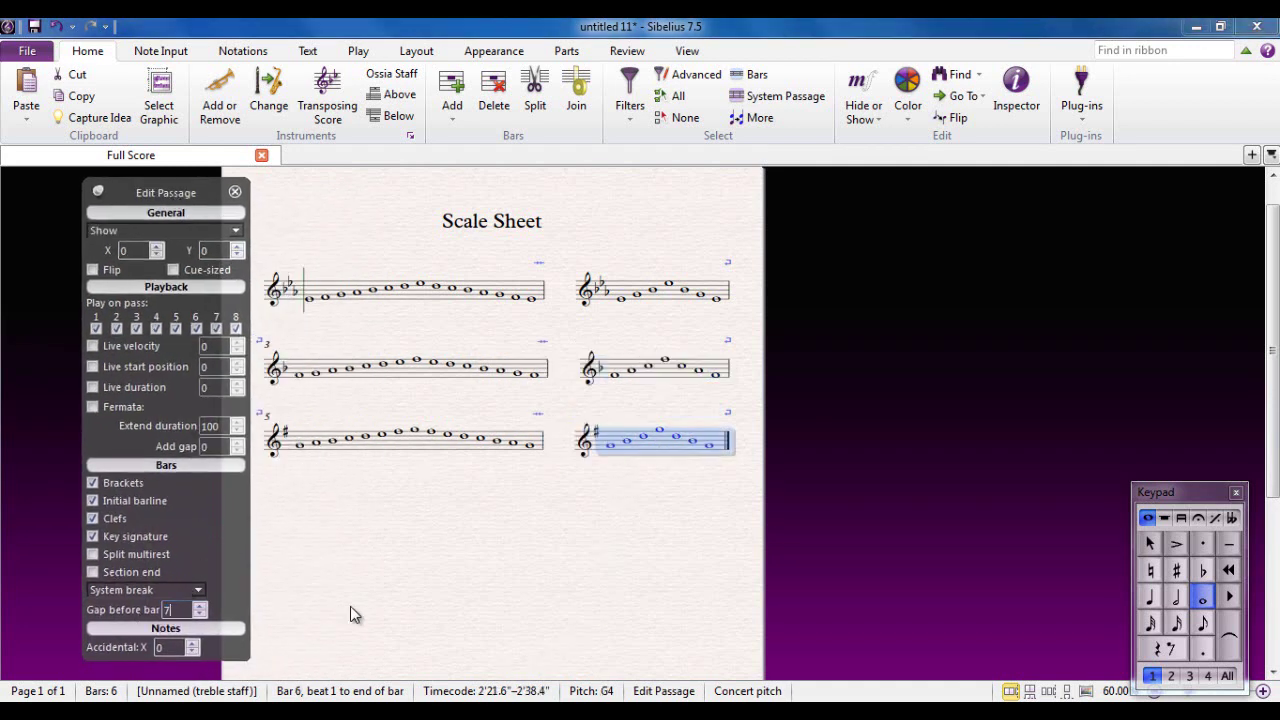
left_click(236, 193)
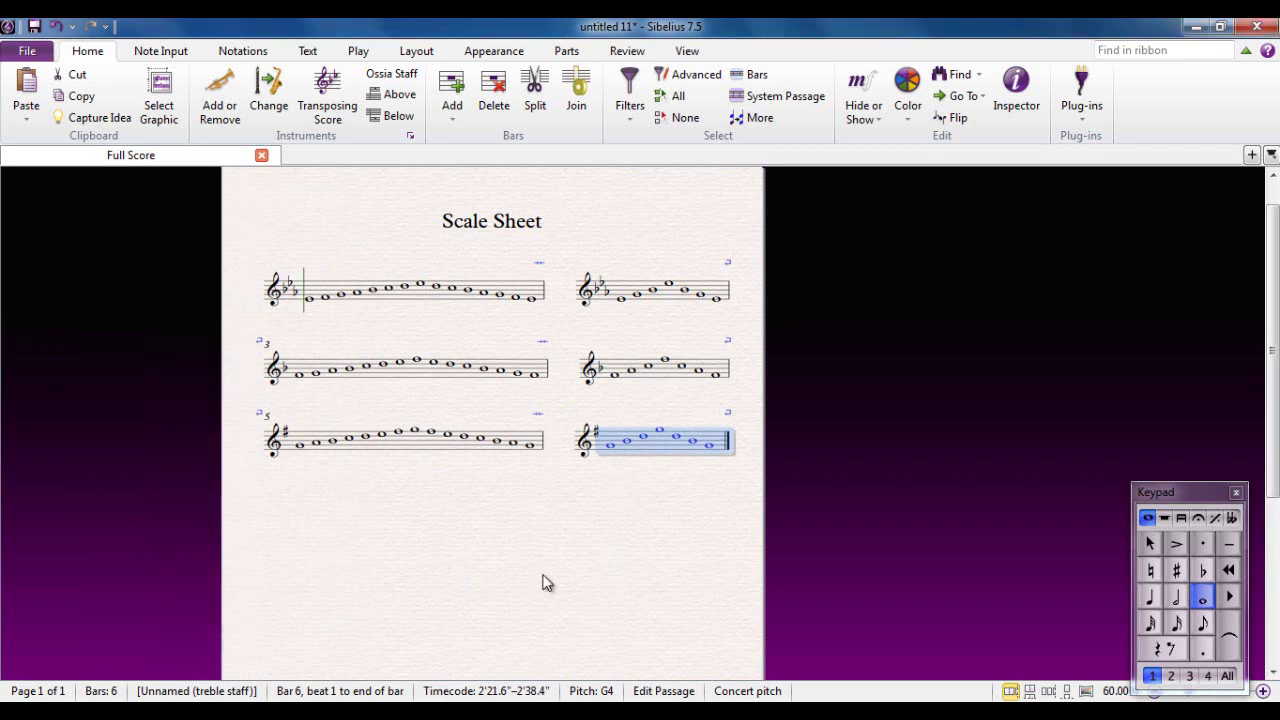
left_click(560, 578)
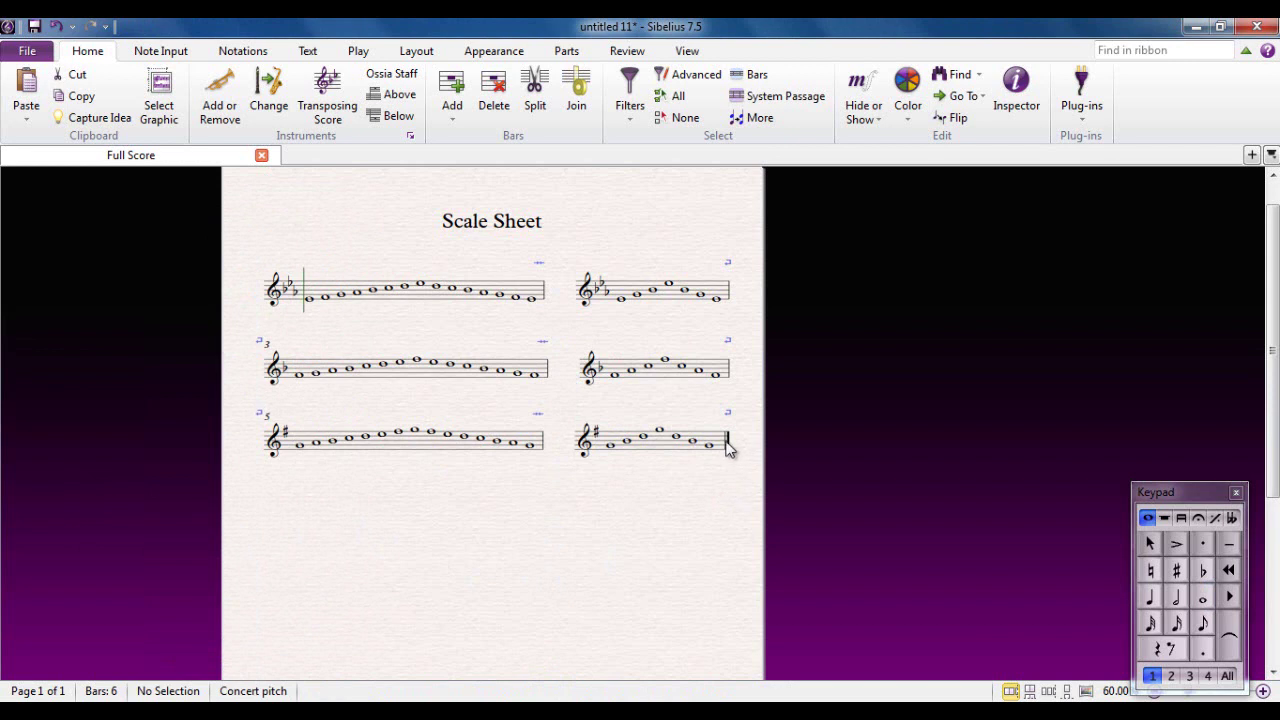
Step: Zoom the page to 78%, centre it in the window, and show the Notations tools
scroll(563, 520, "up", 1)
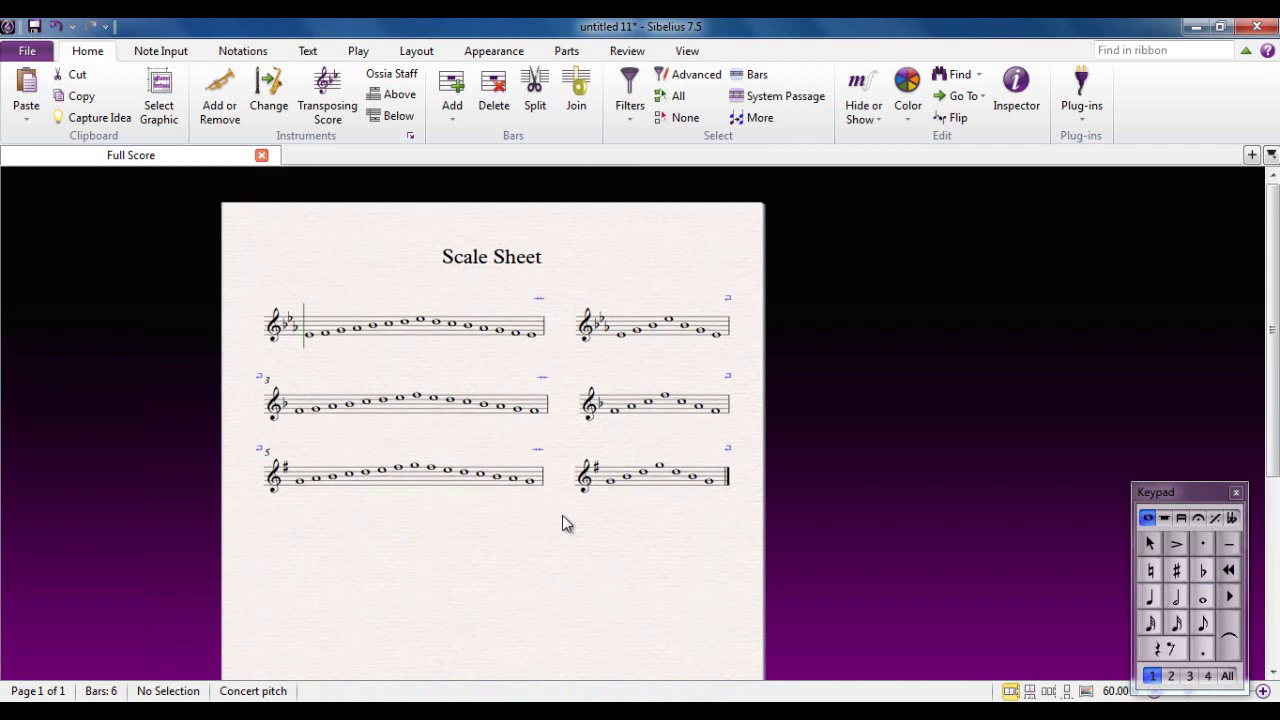
scroll(562, 515, "up", 3)
left_click_drag(563, 548, 638, 545)
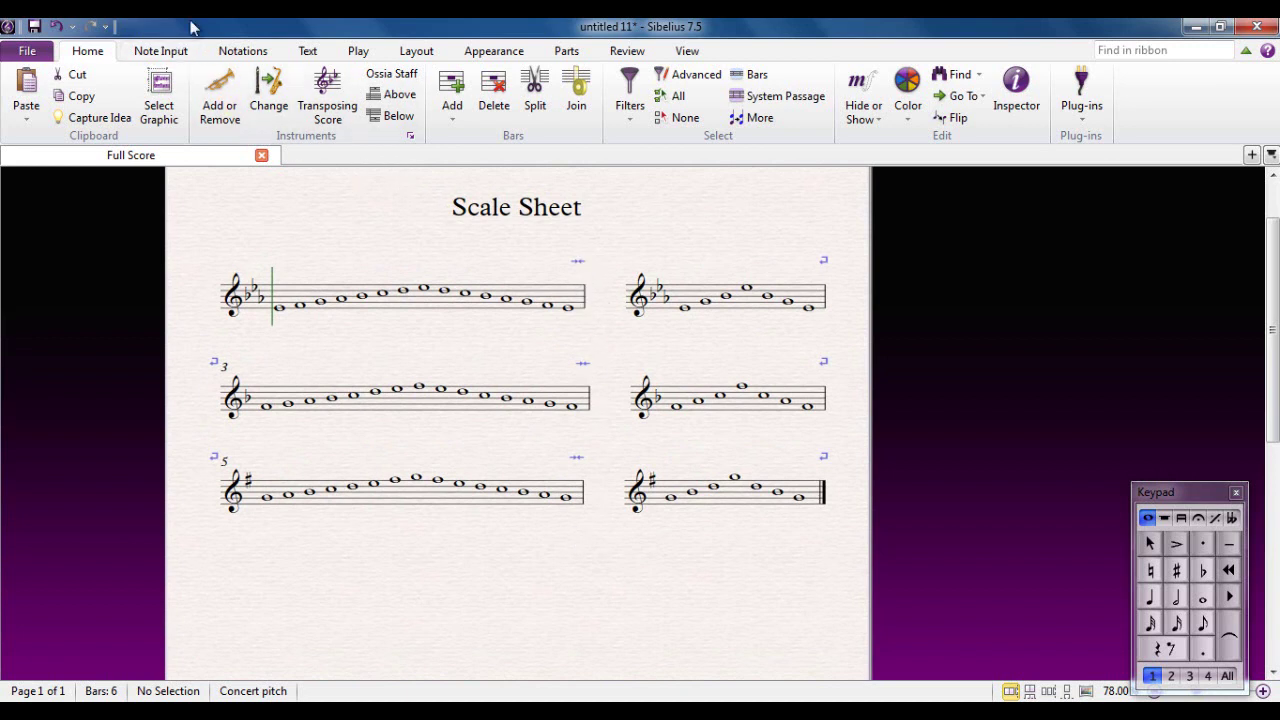
left_click(244, 50)
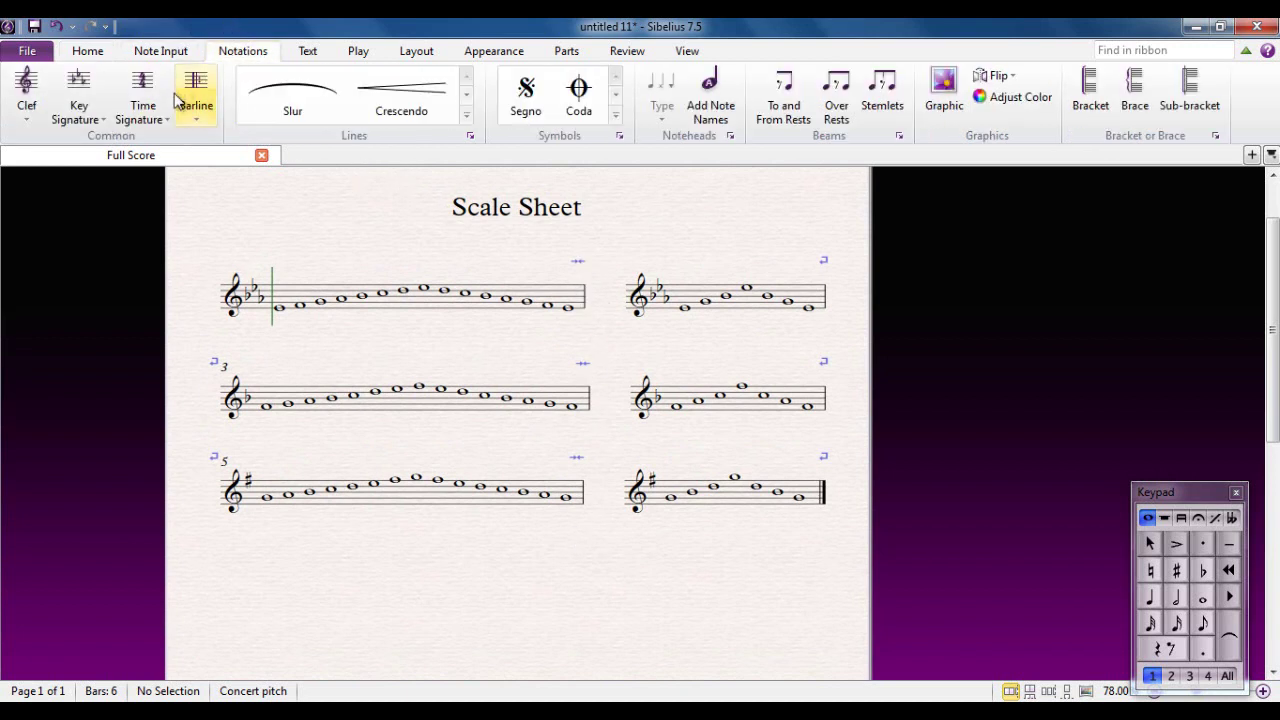
Step: Give the first staff, the top-right staff and bar 3 final barlines
left_click(587, 306)
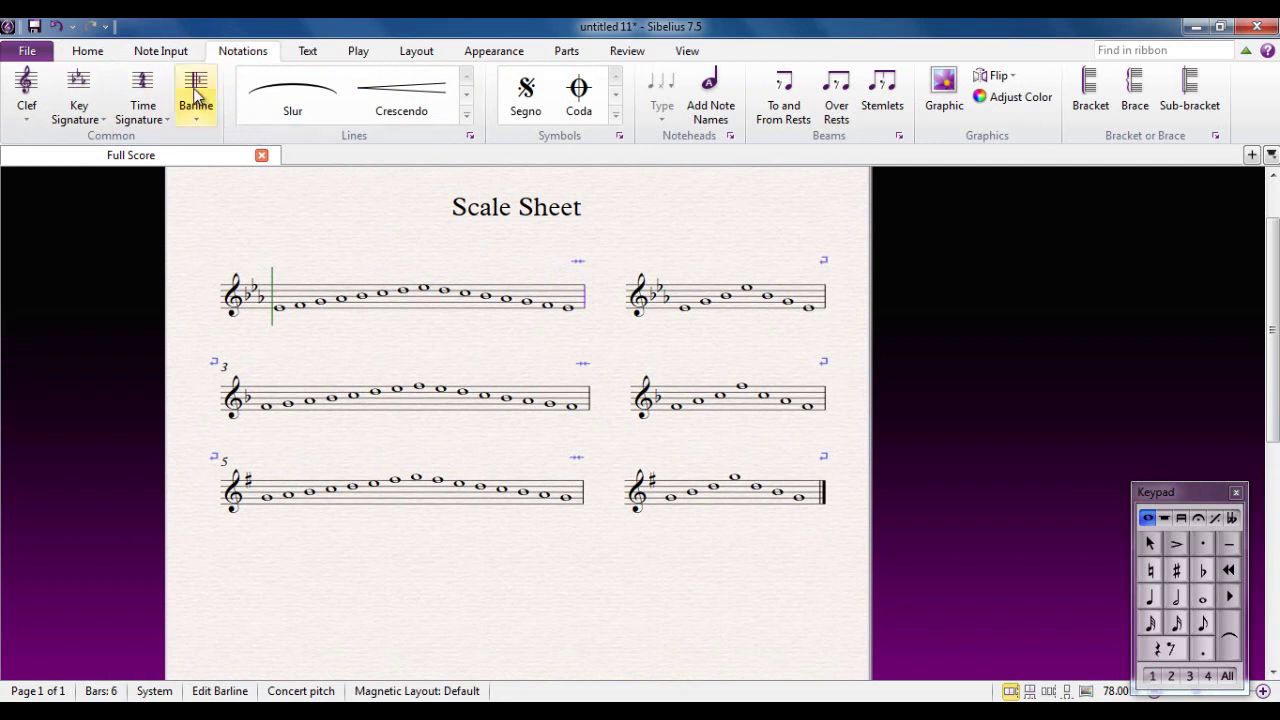
left_click(196, 90)
left_click(314, 222)
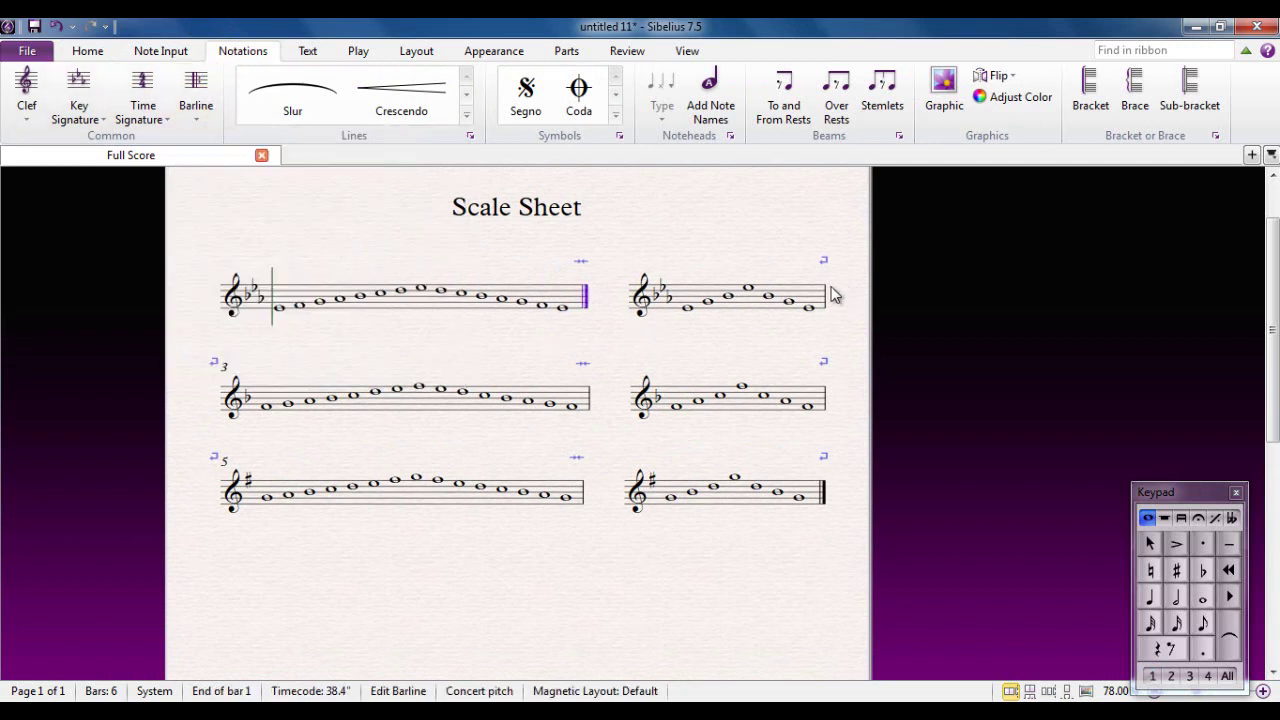
left_click(197, 90)
left_click(312, 218)
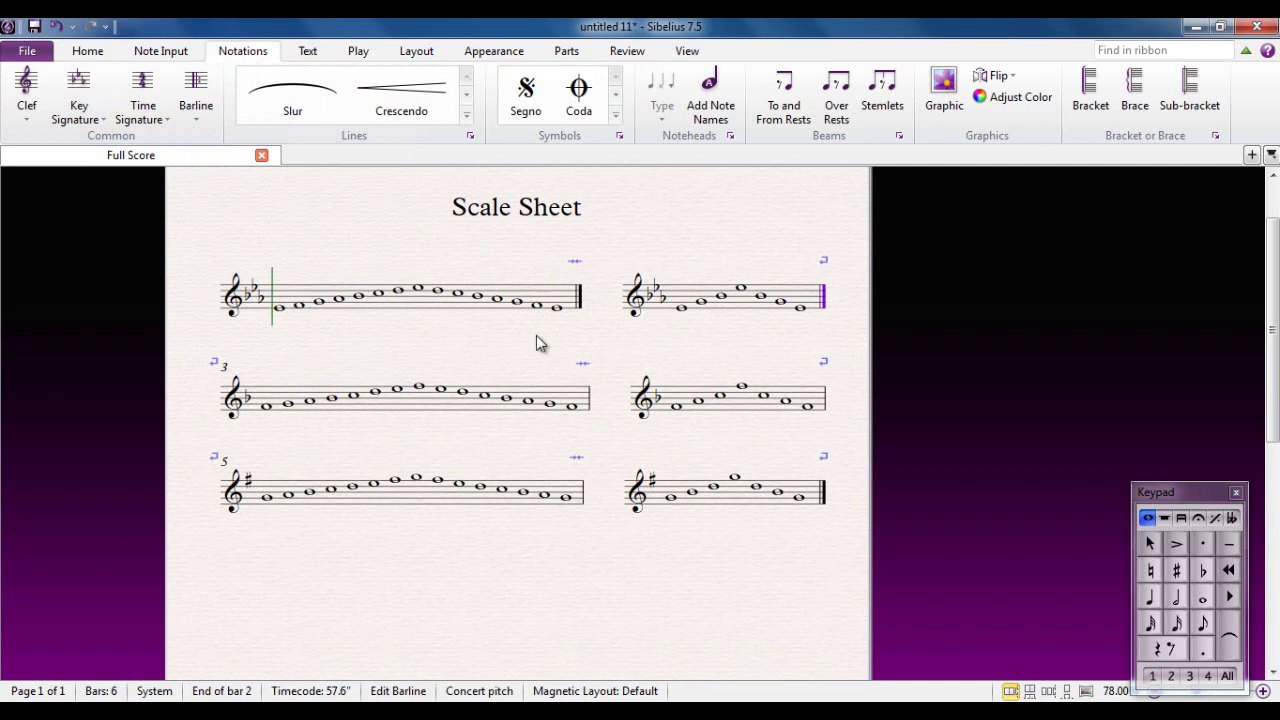
left_click(590, 400)
left_click(196, 90)
left_click(287, 222)
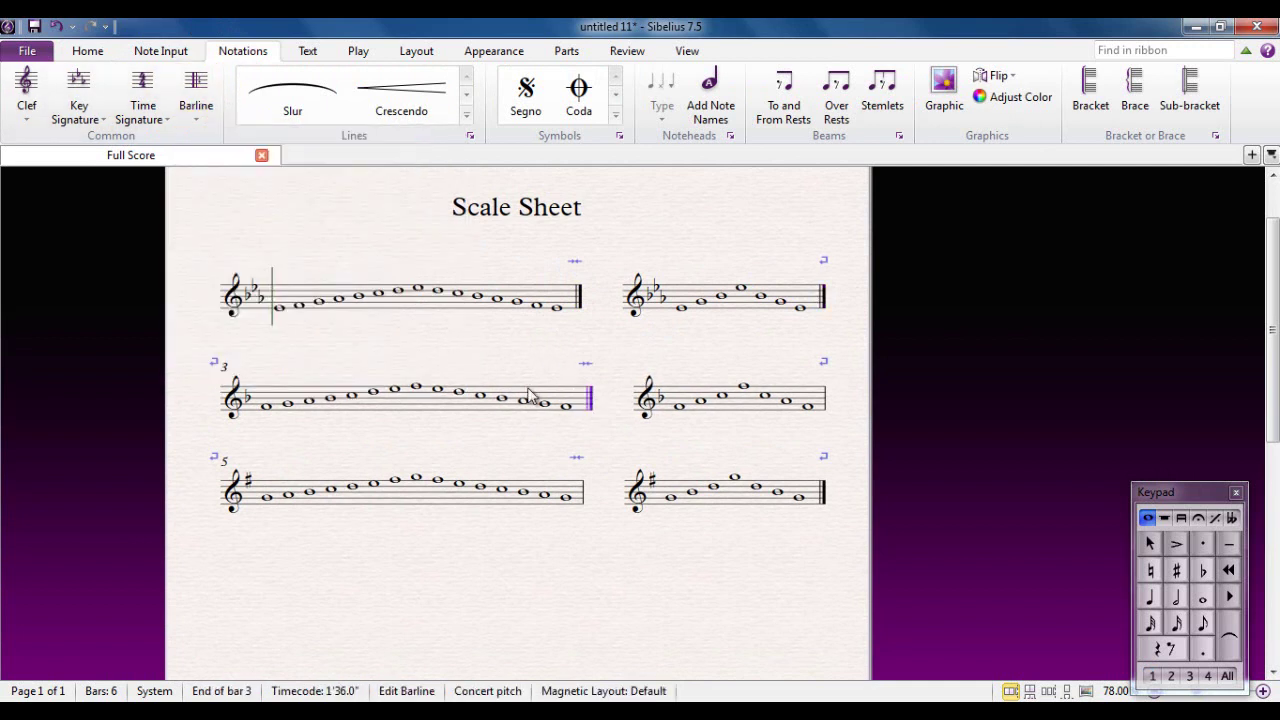
Step: Give bars 4 and 5 final barlines as well, then deselect
key("Escape")
left_click(823, 398)
left_click(196, 90)
left_click(315, 226)
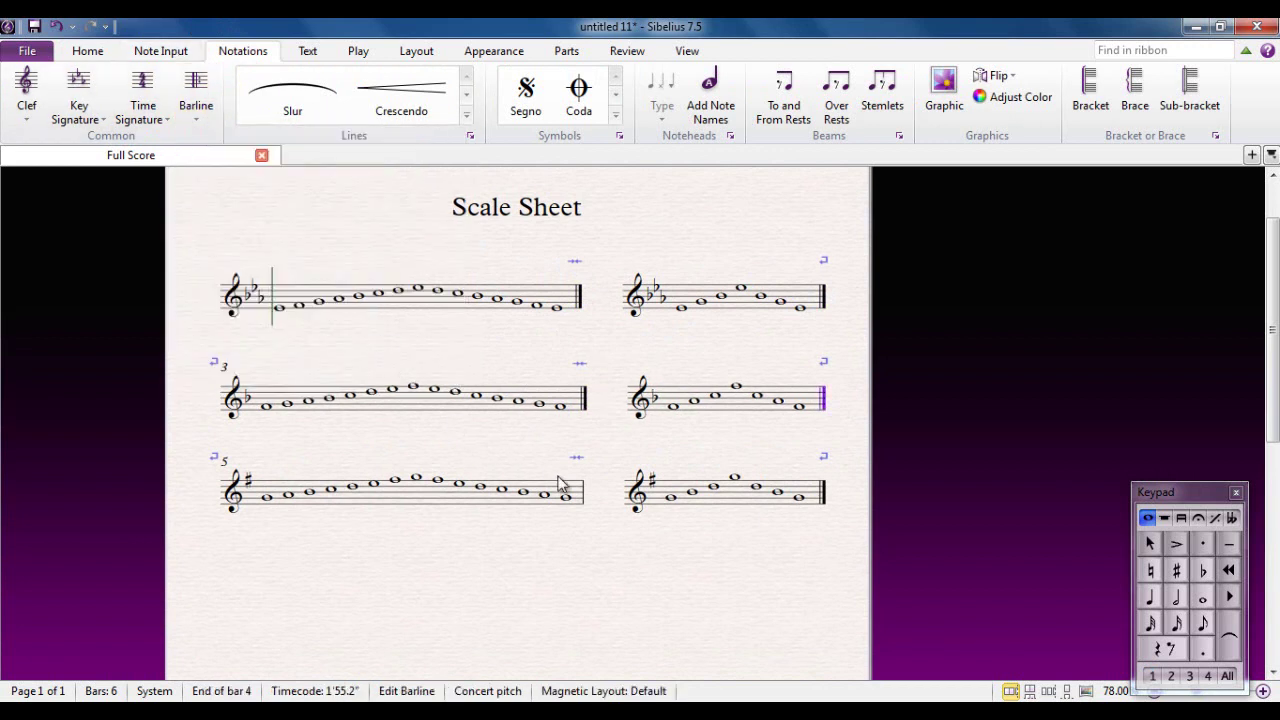
left_click(584, 492)
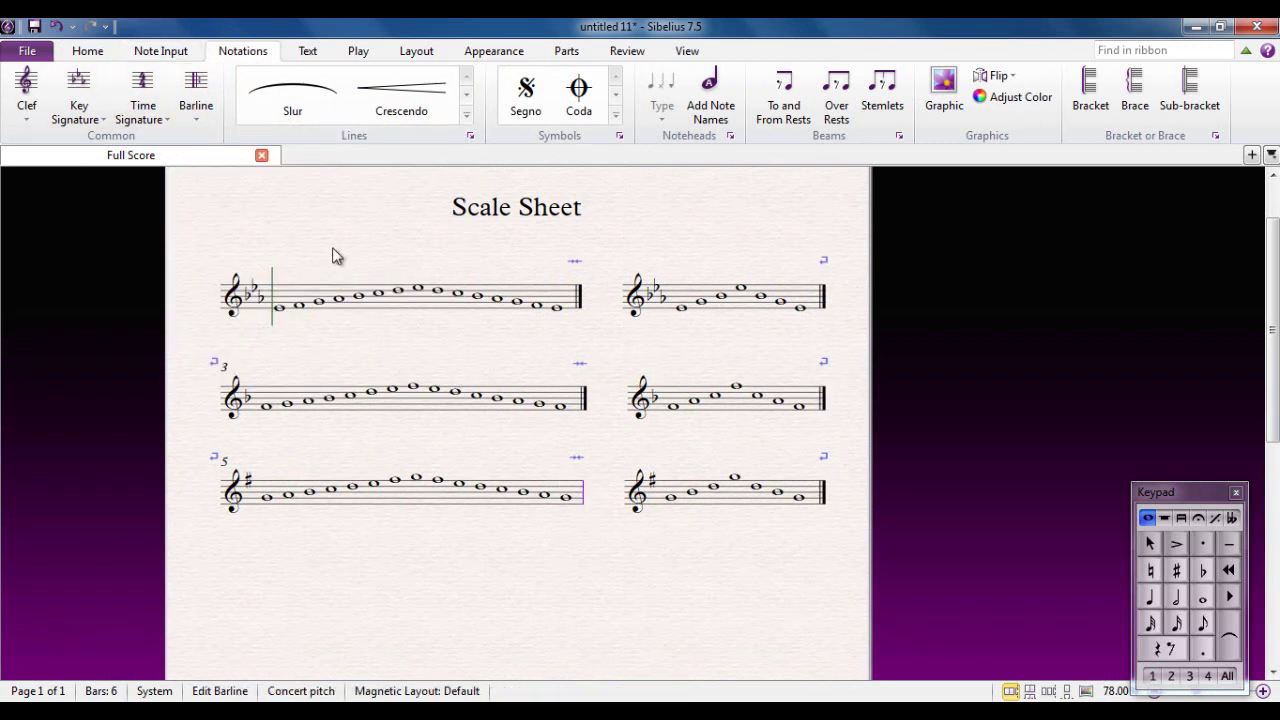
left_click(196, 90)
left_click(298, 212)
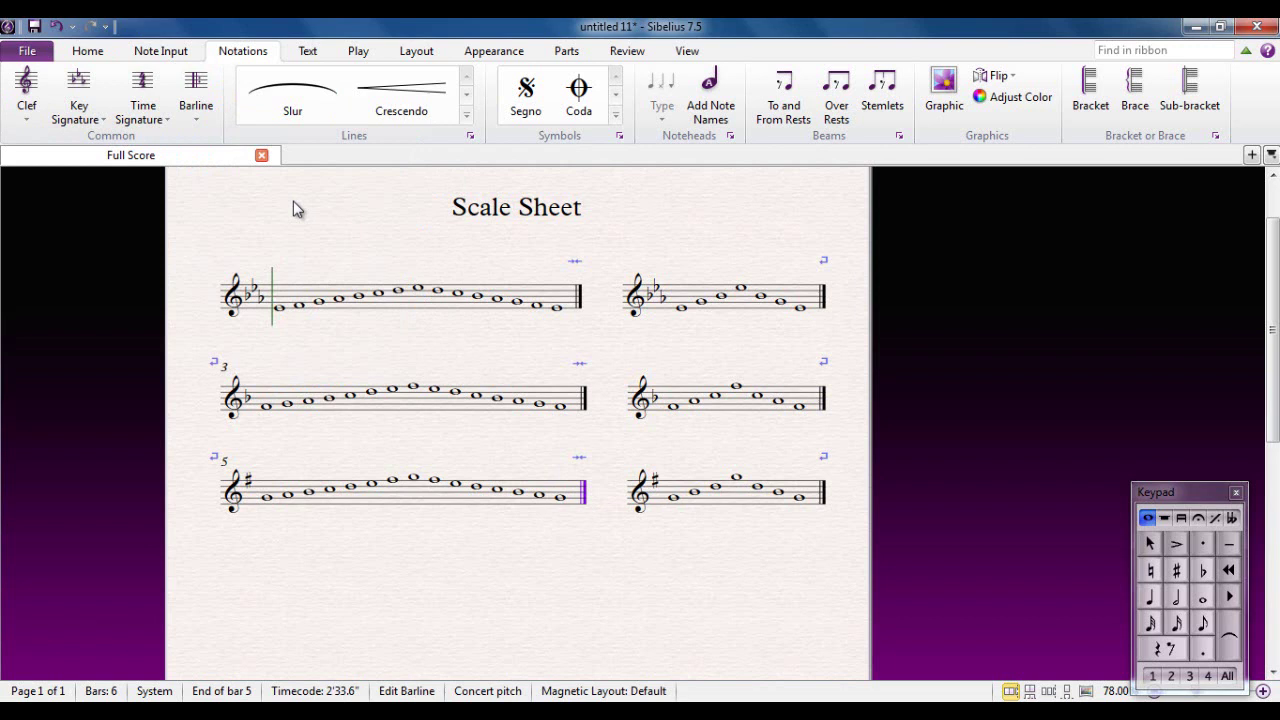
left_click(571, 572)
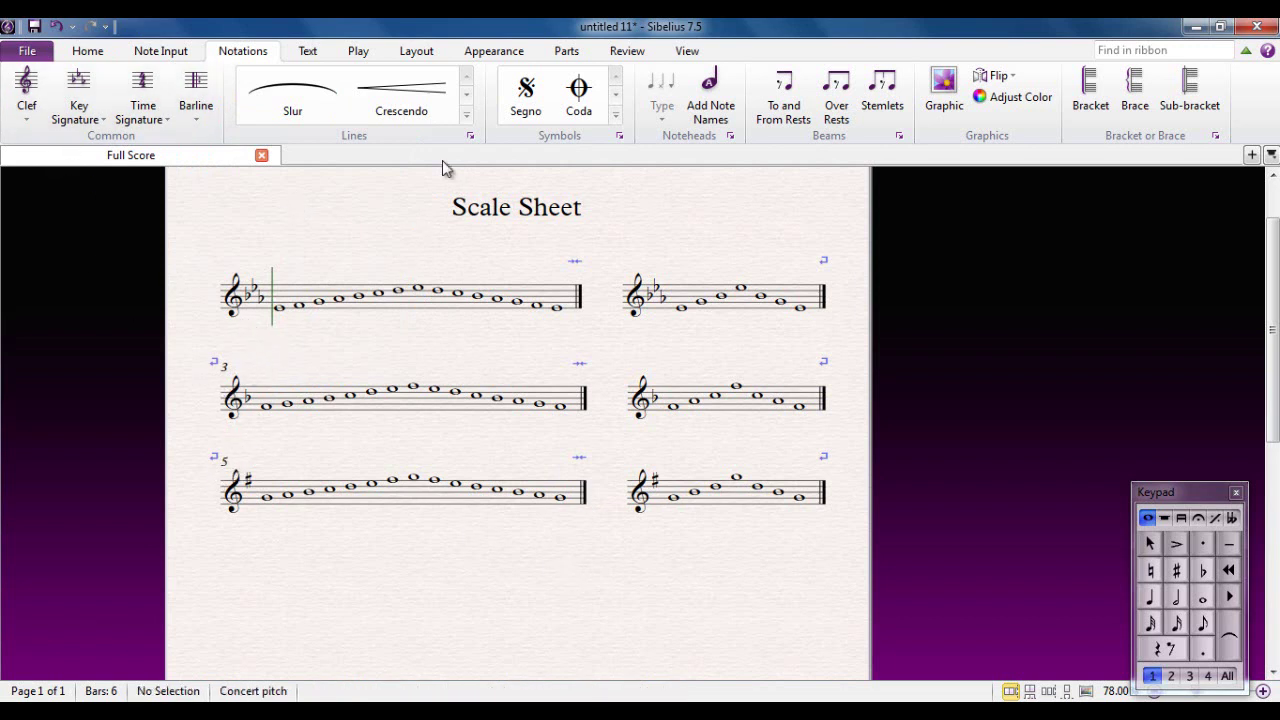
left_click(429, 57)
left_click(472, 57)
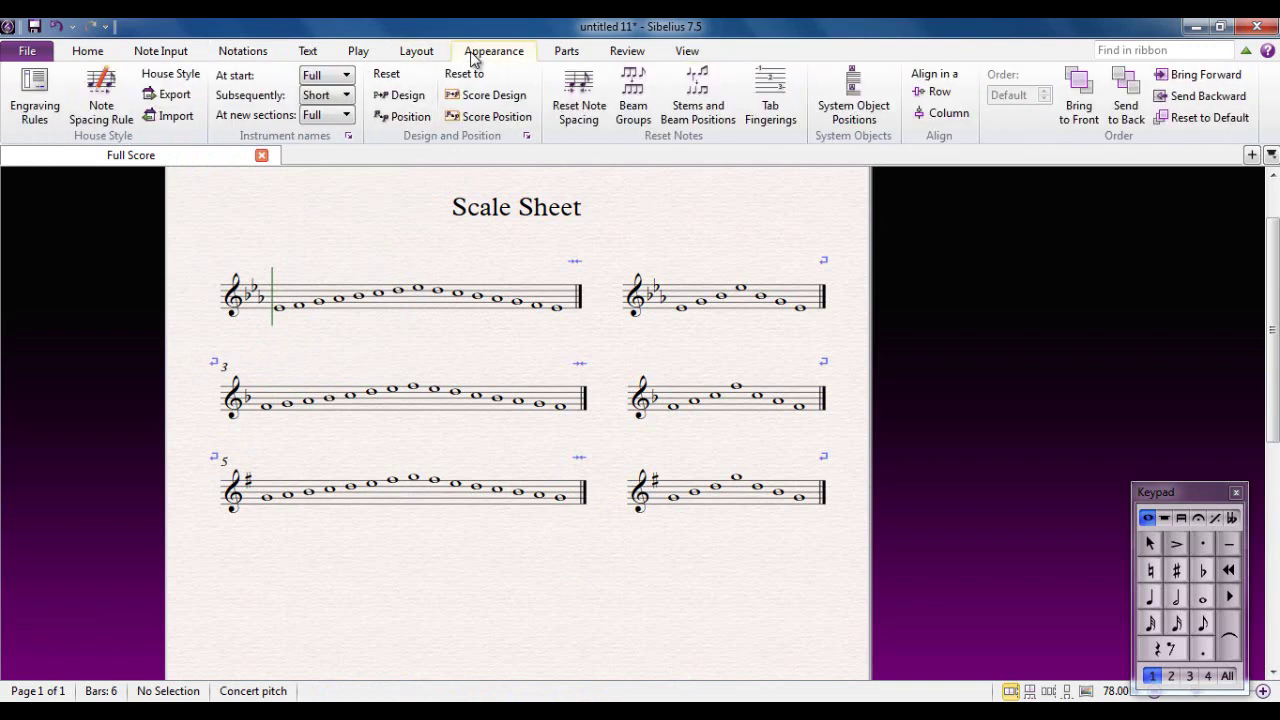
Step: Set the Bar Numbers engraving rule to No bar numbers, removing the '3' and '5'
left_click(36, 104)
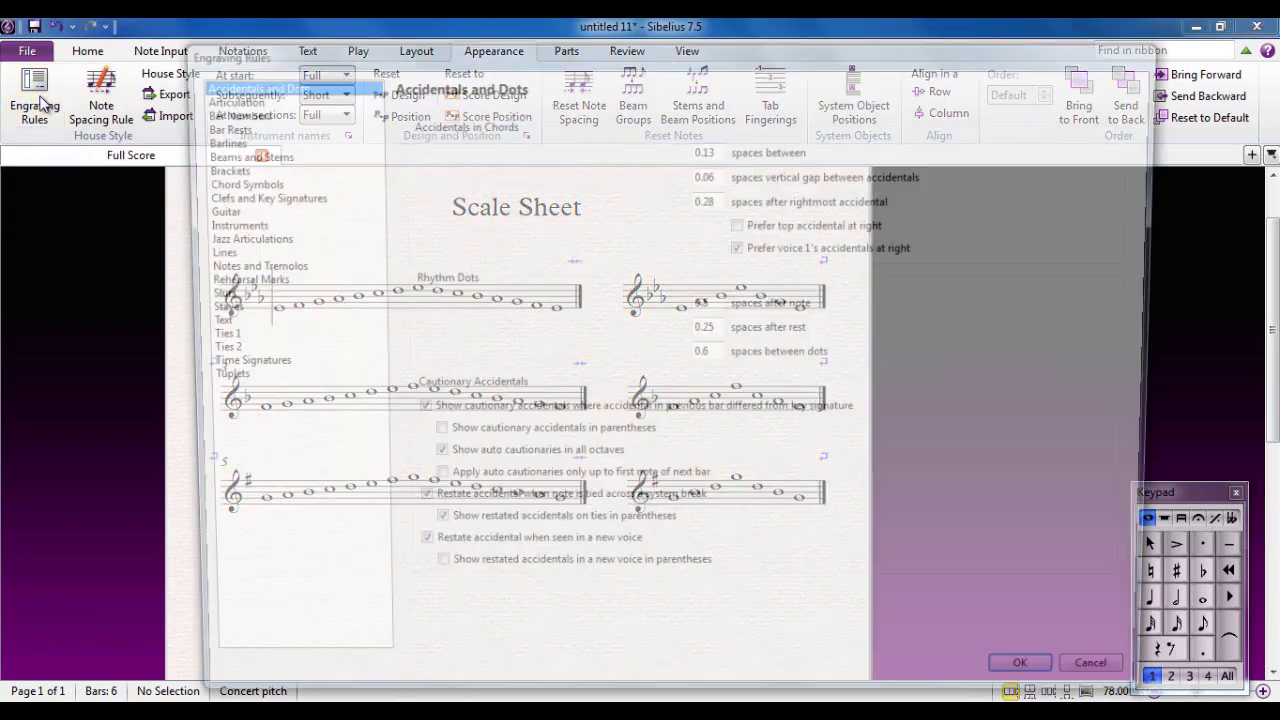
left_click(220, 112)
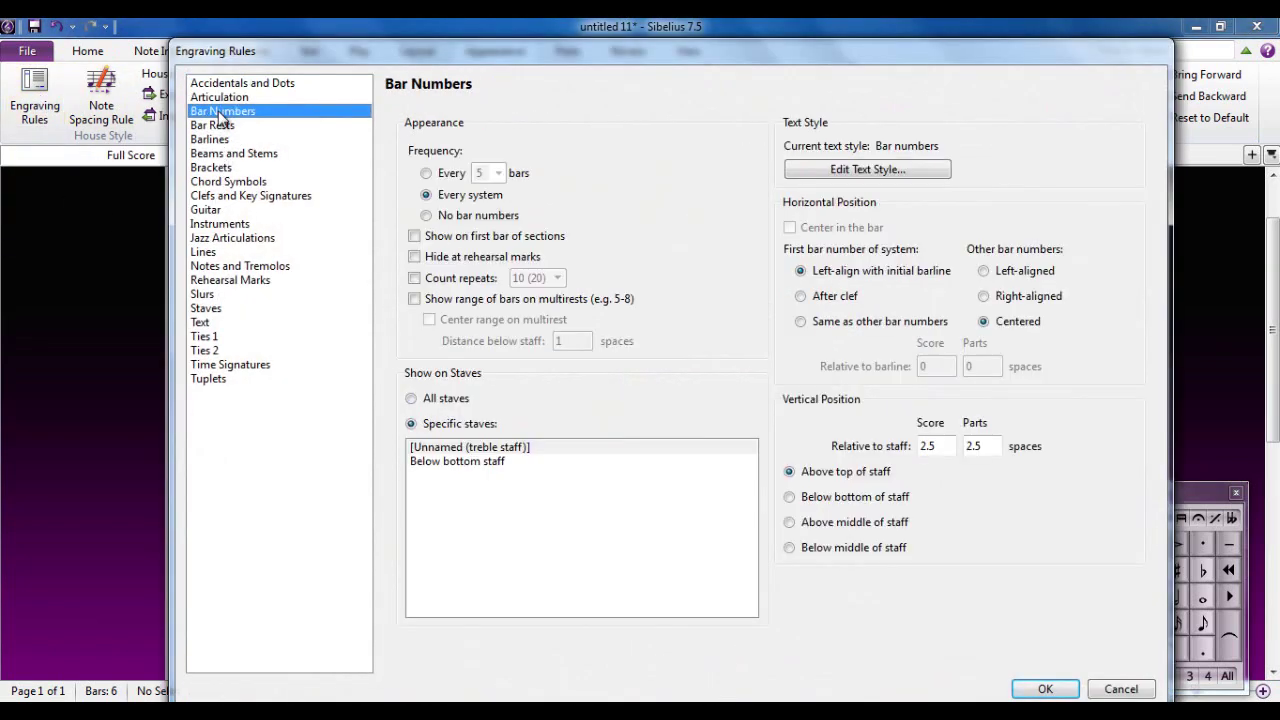
left_click(426, 218)
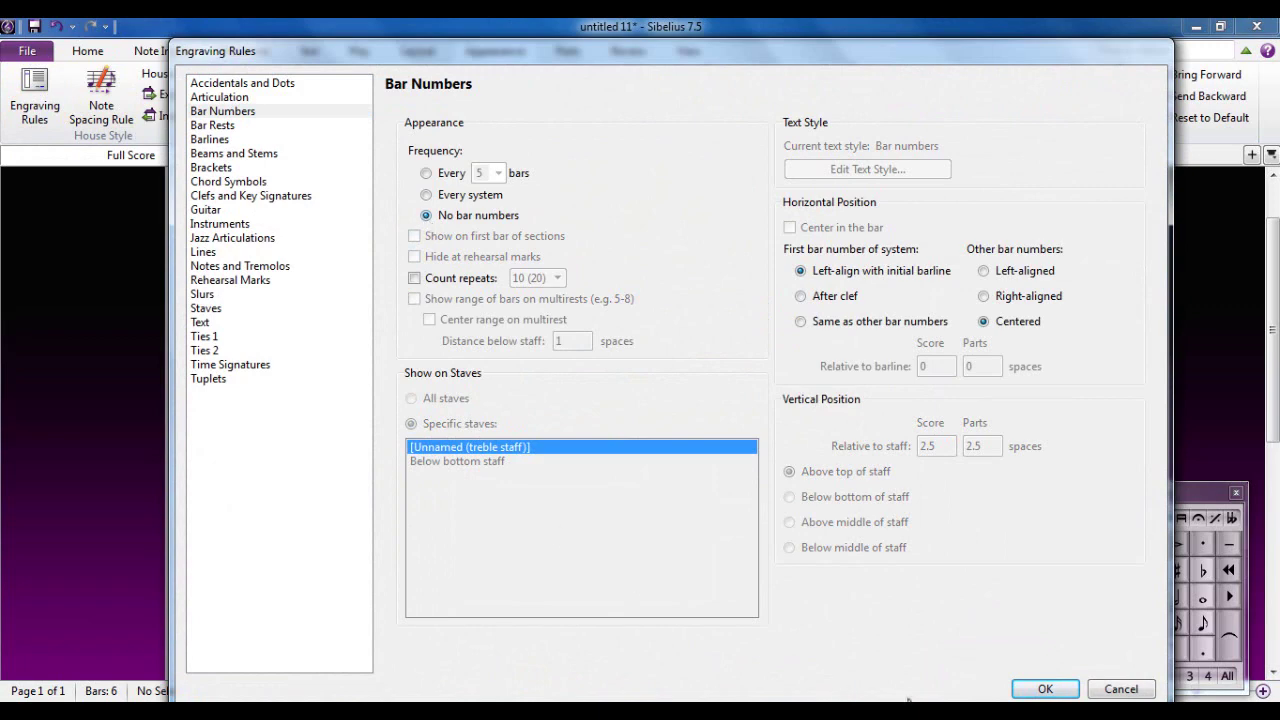
left_click(1045, 689)
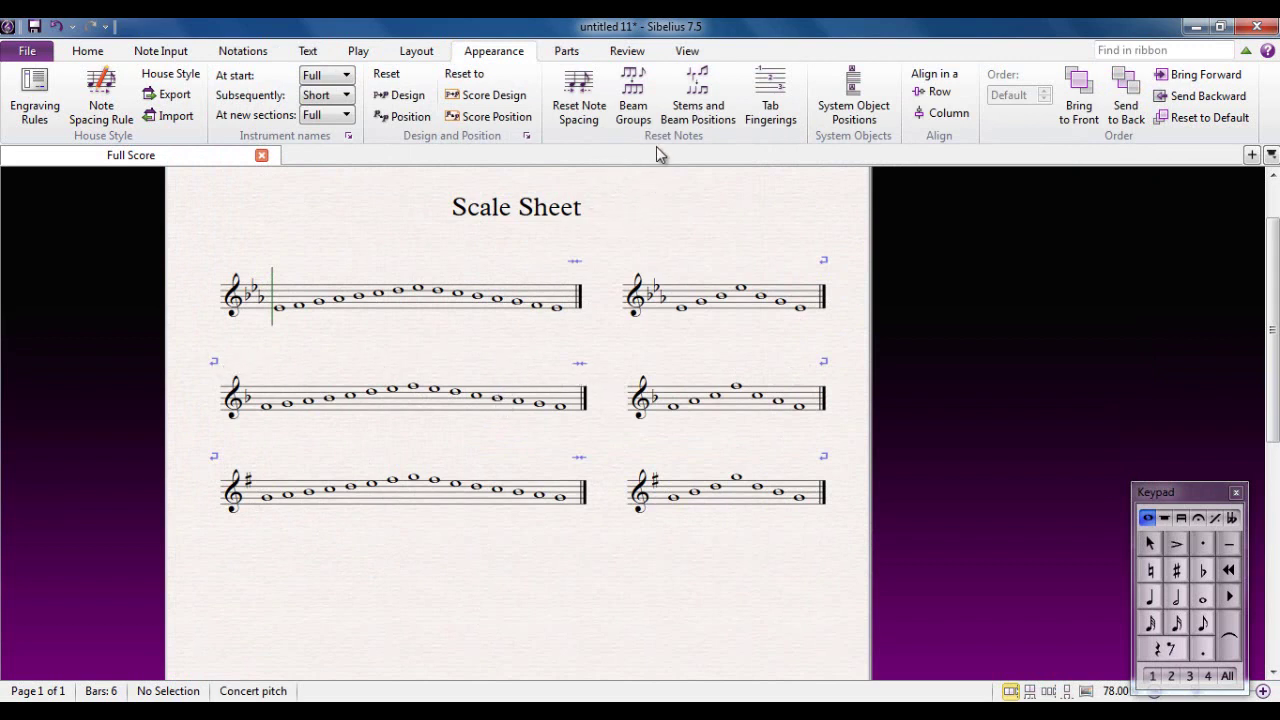
Step: Turn off Layout Marks in the View tab and zoom in to frame the page
left_click(688, 55)
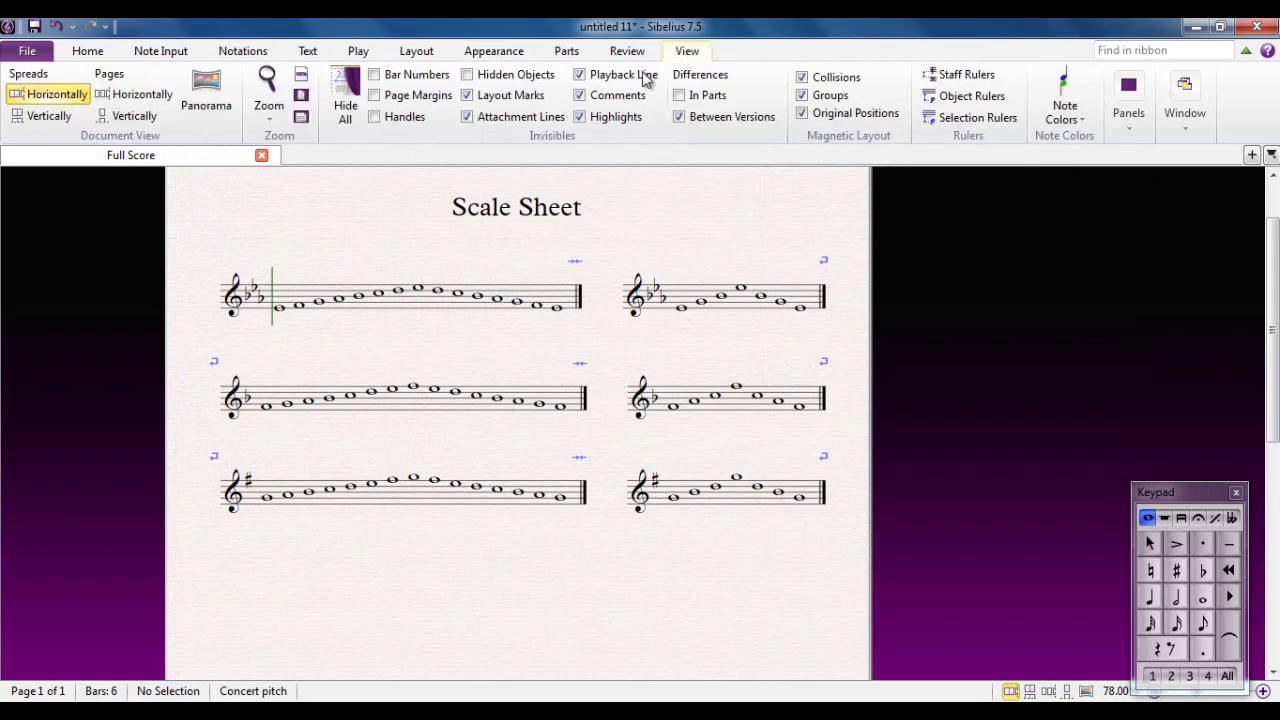
left_click(467, 96)
scroll(593, 350, "up", 1)
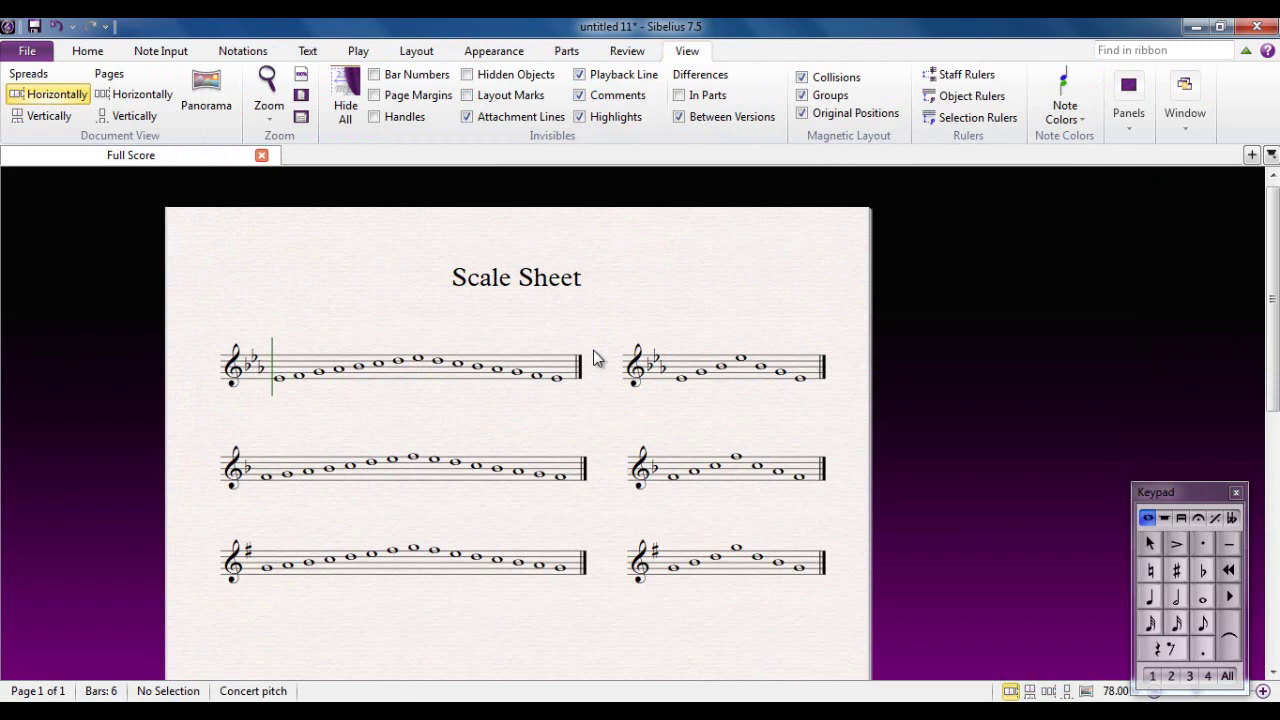
scroll(593, 352, "up", 2)
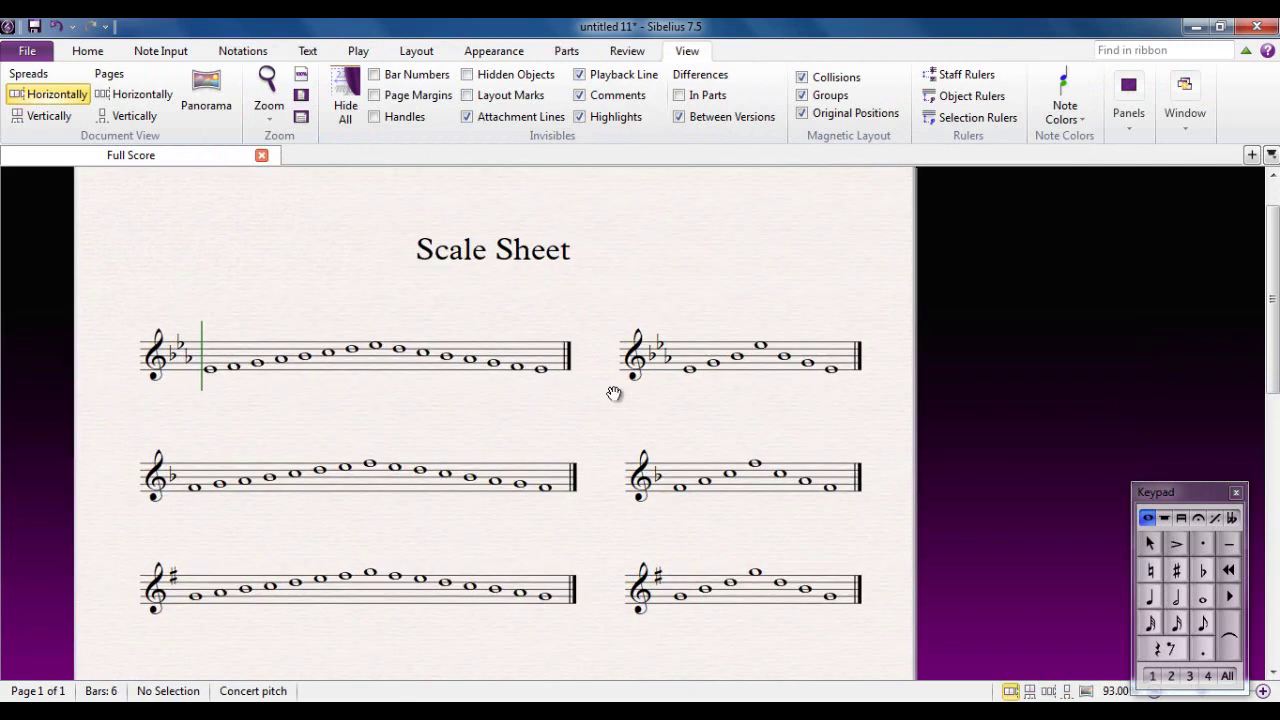
left_click_drag(614, 393, 686, 349)
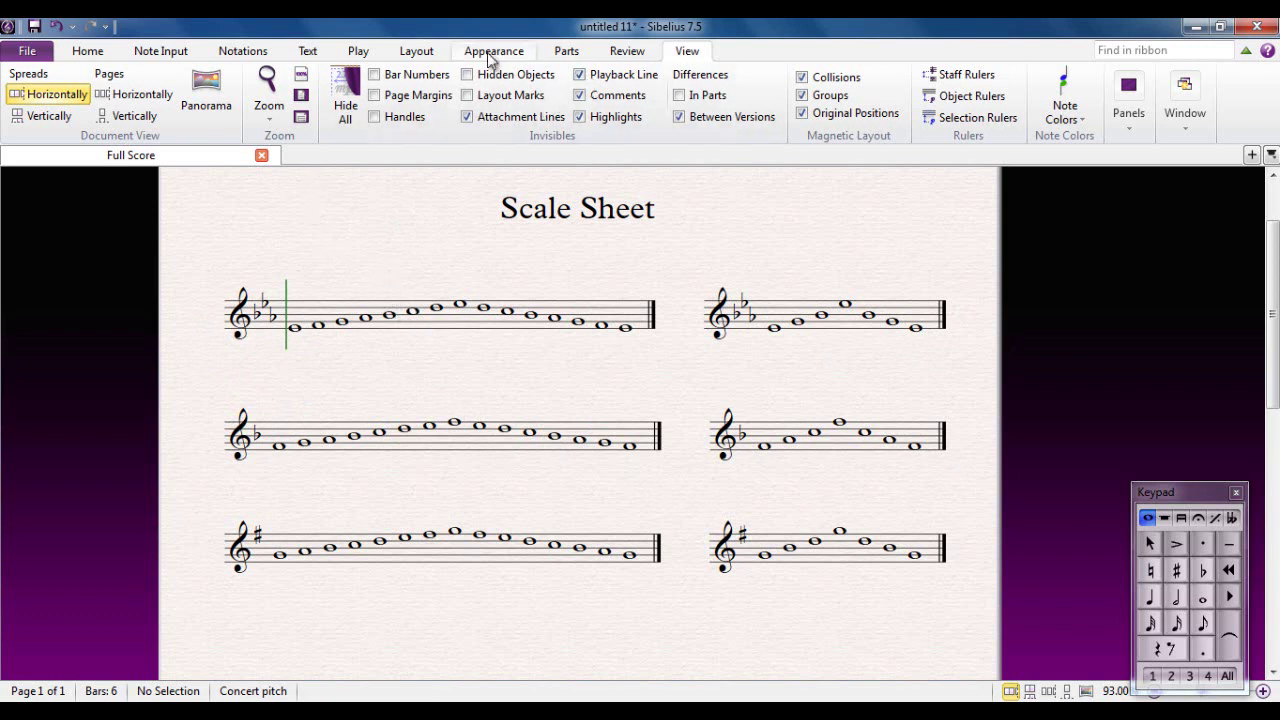
left_click(416, 51)
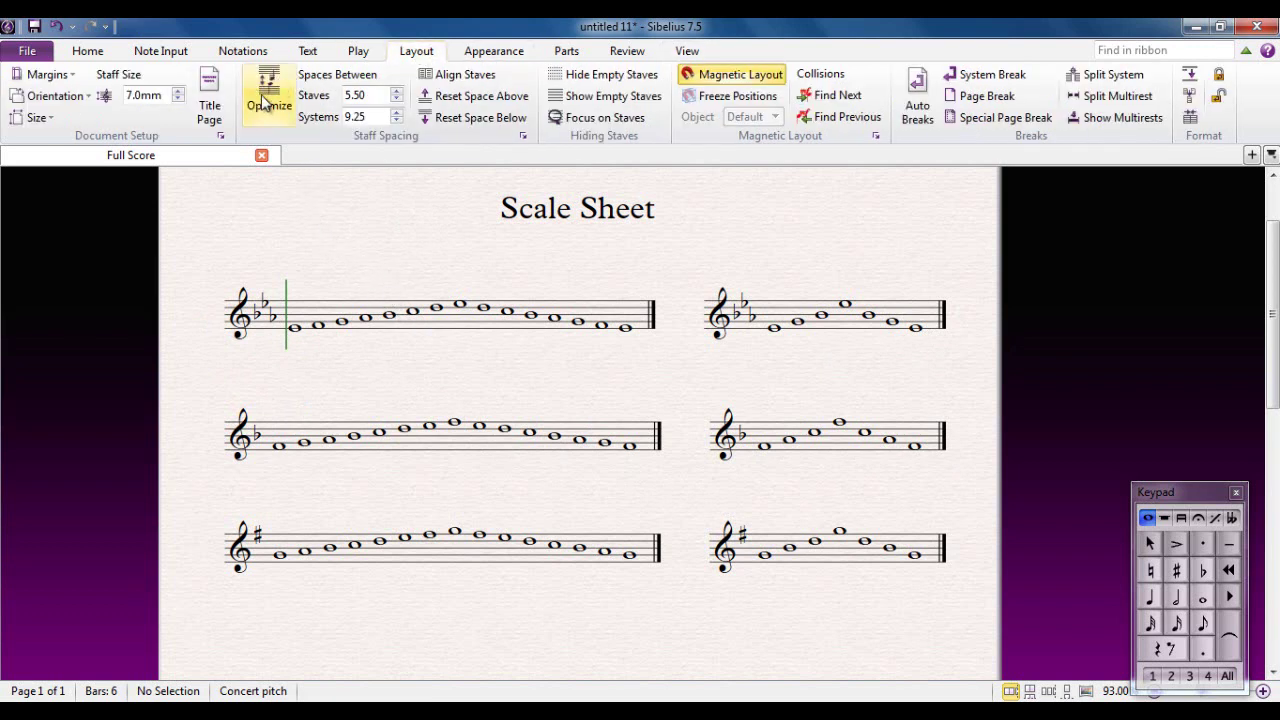
left_click(221, 137)
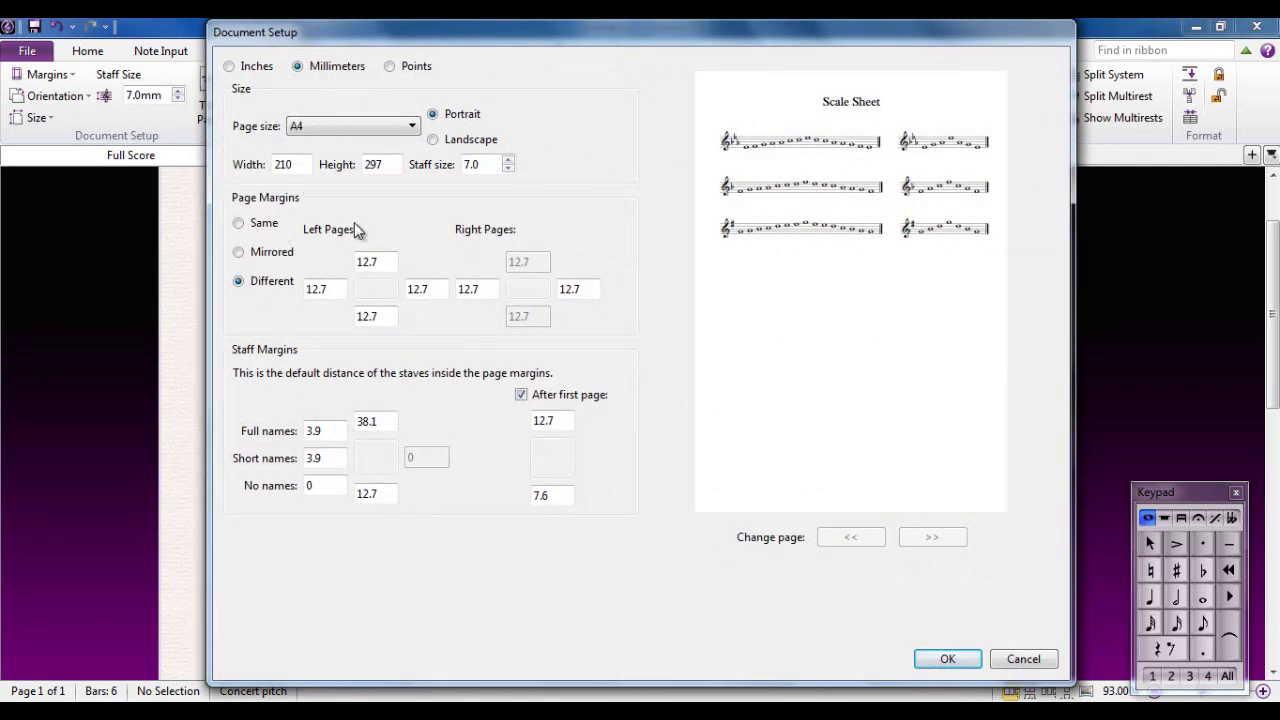
left_click(1024, 659)
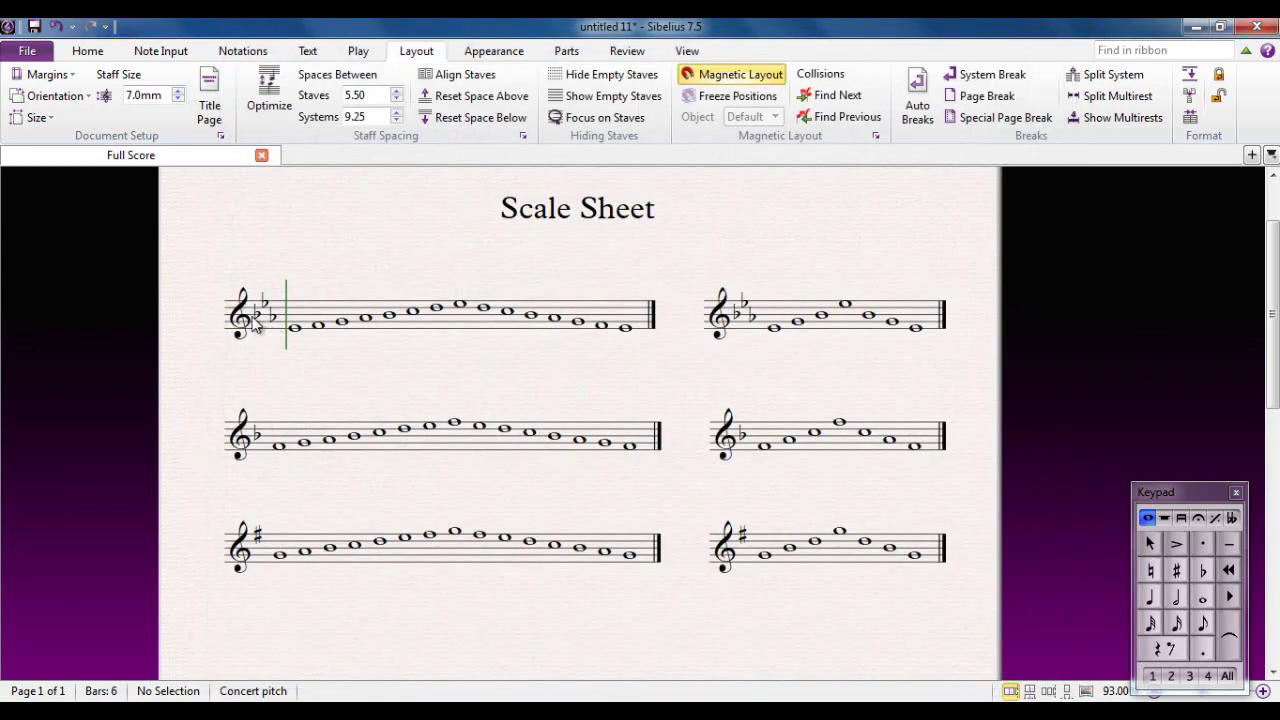
Step: Indent the top system by dragging its opening barline to the right
scroll(224, 314, "up", 1)
scroll(226, 325, "up", 2)
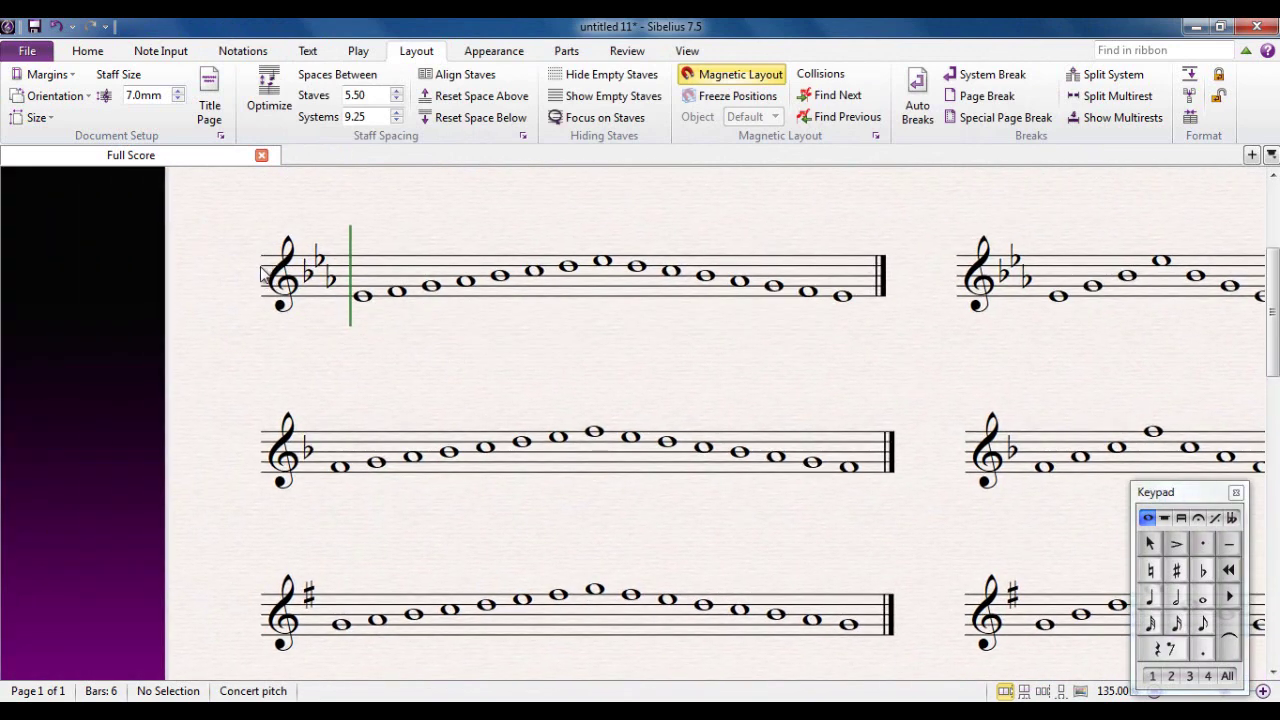
left_click(263, 284)
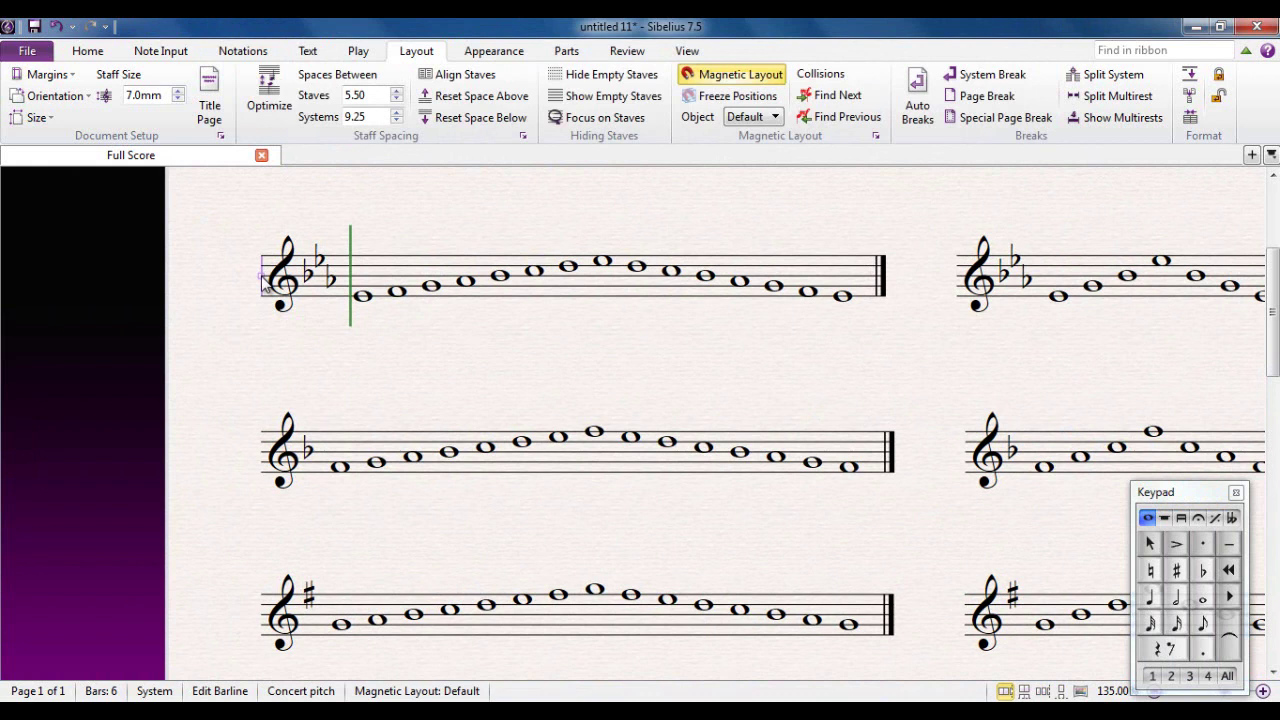
left_click_drag(263, 284, 402, 281)
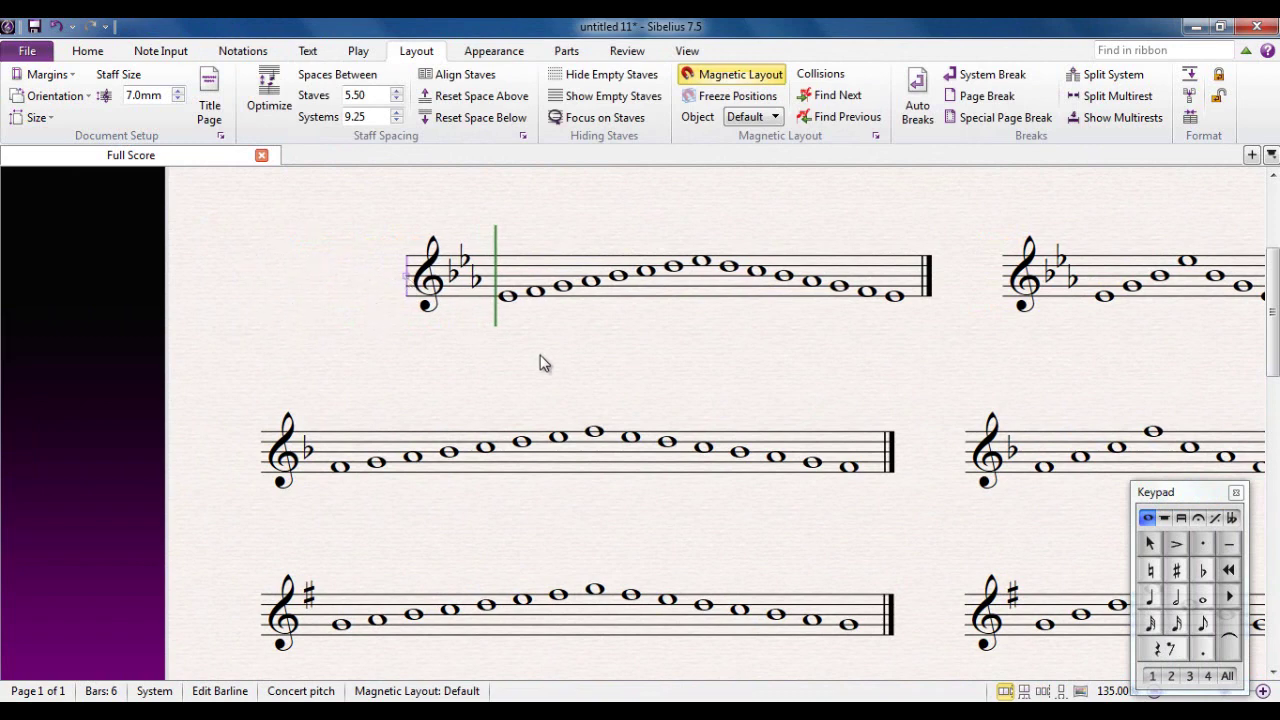
Step: Shorten the middle system by dragging its final barline to the left
left_click_drag(651, 369, 482, 322)
left_click_drag(643, 312, 480, 303)
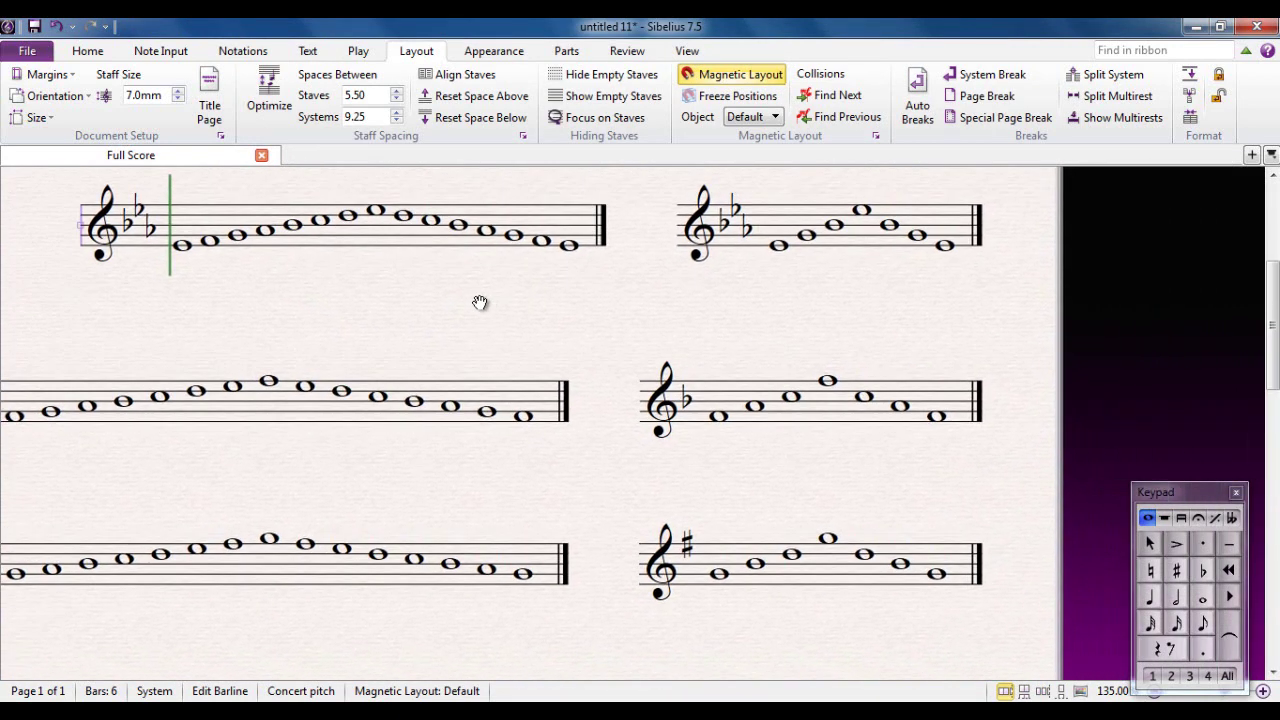
left_click(962, 402)
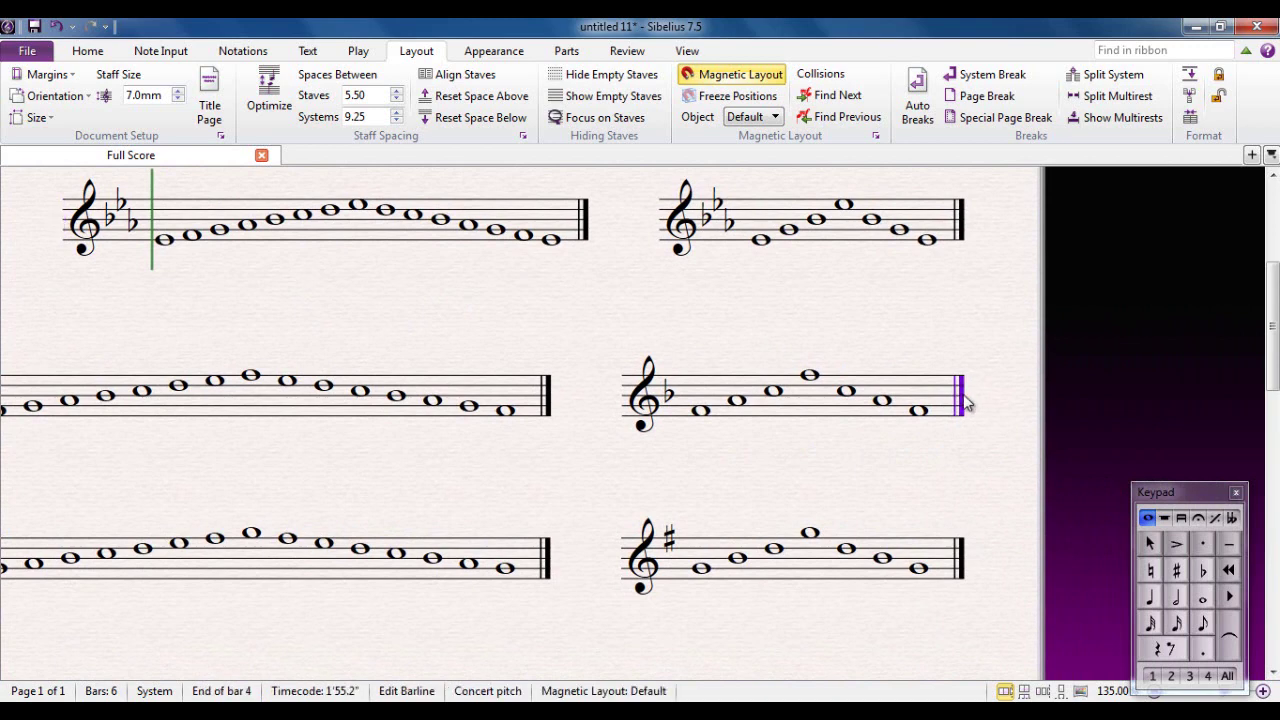
scroll(966, 403, "up", 3)
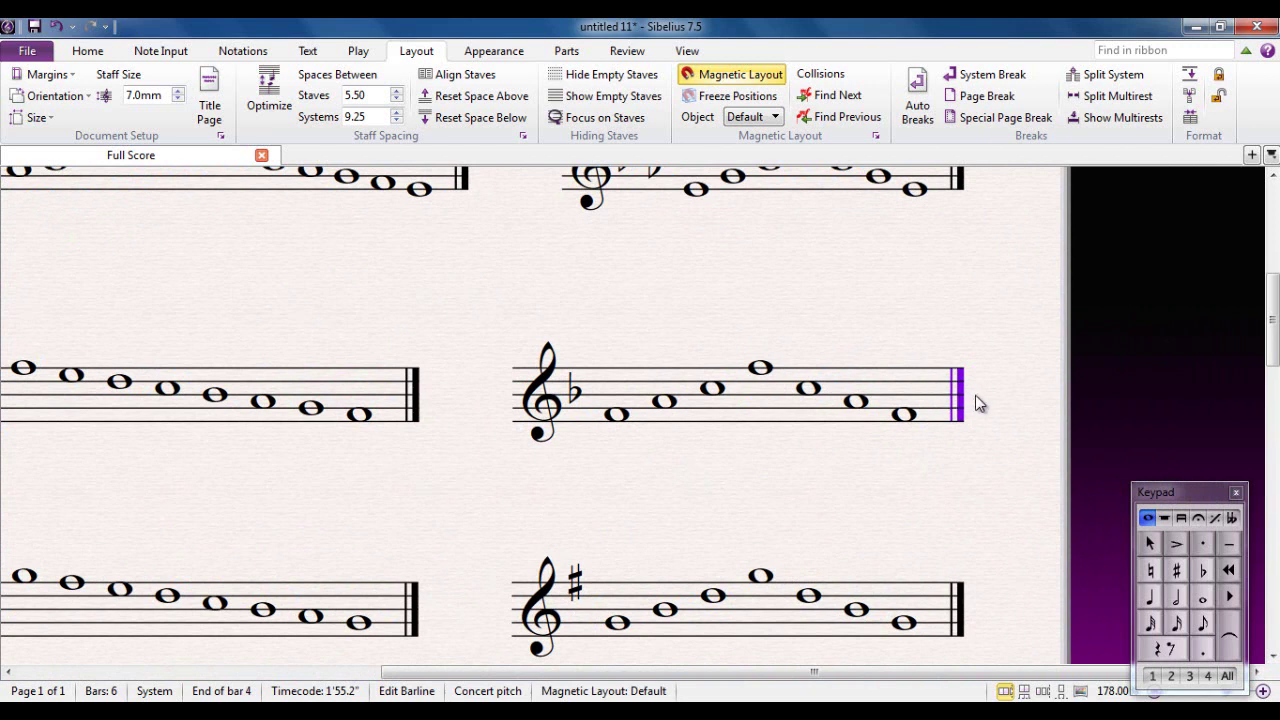
left_click(978, 403)
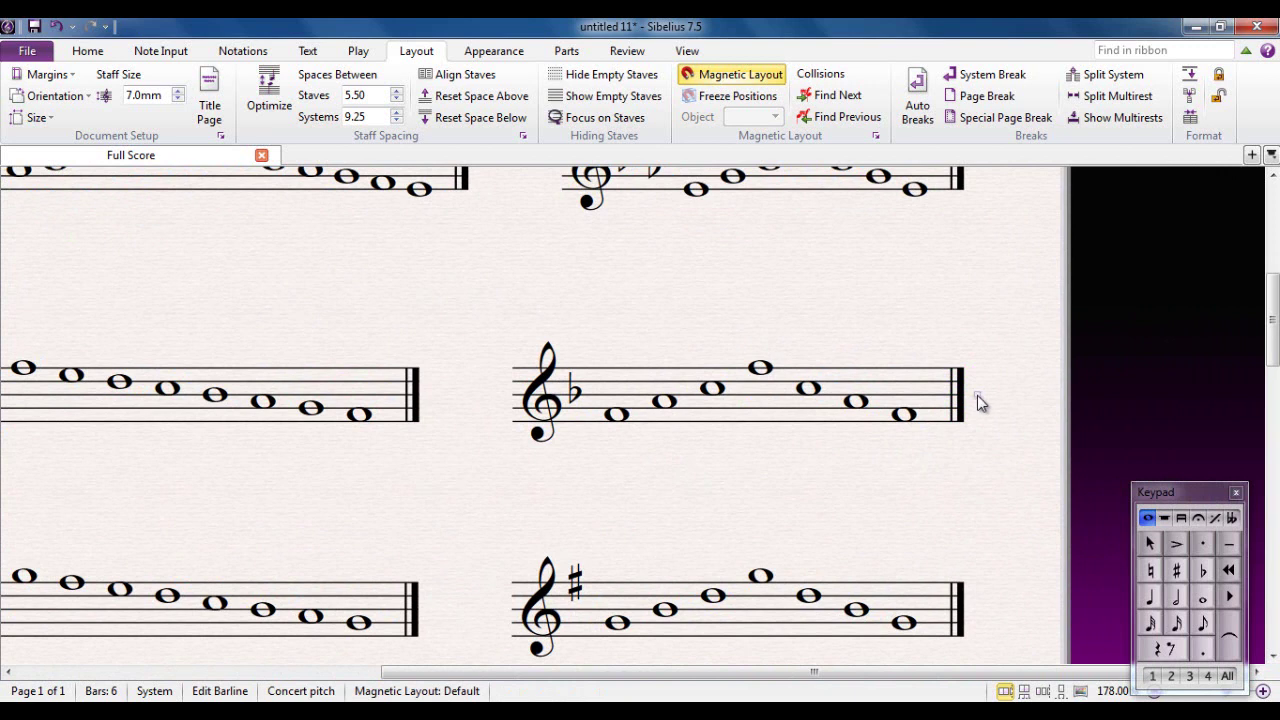
left_click_drag(977, 395, 672, 410)
Step: Indent the bottom system by dragging its opening barline to the right
key("ctrl+minus")
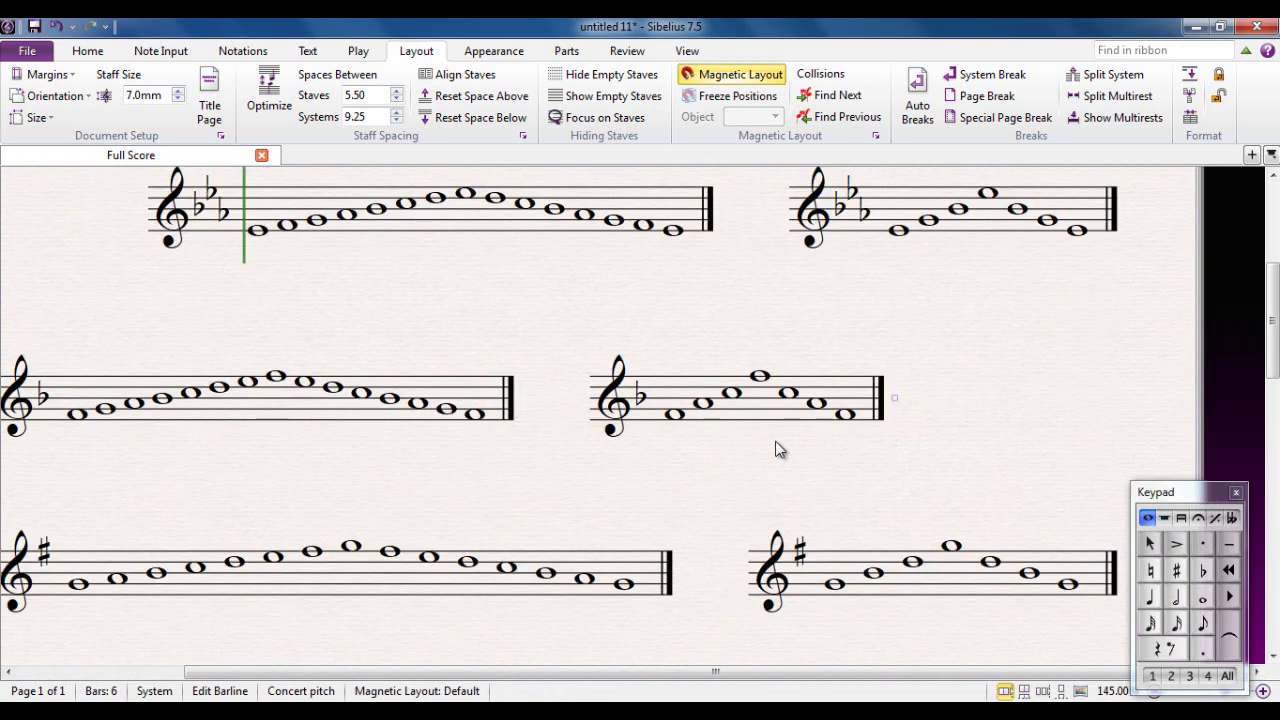
left_click_drag(480, 491, 563, 406)
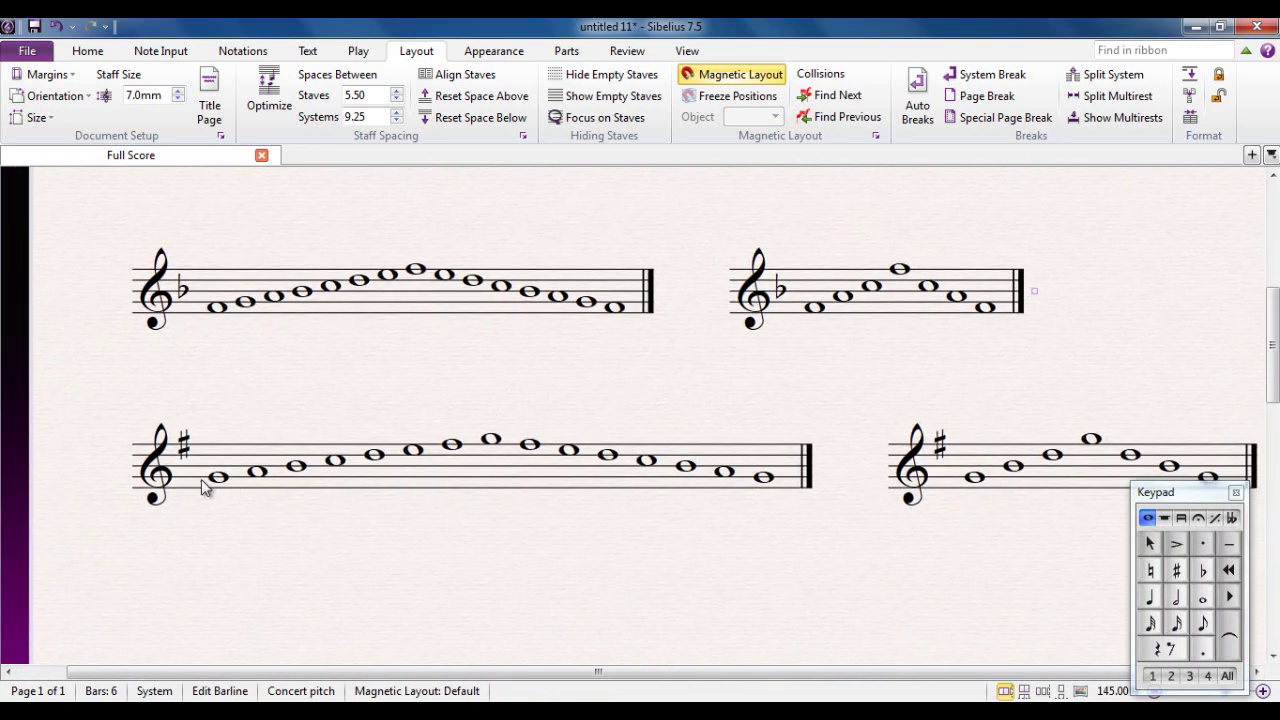
left_click_drag(137, 476, 313, 480)
left_click(492, 541)
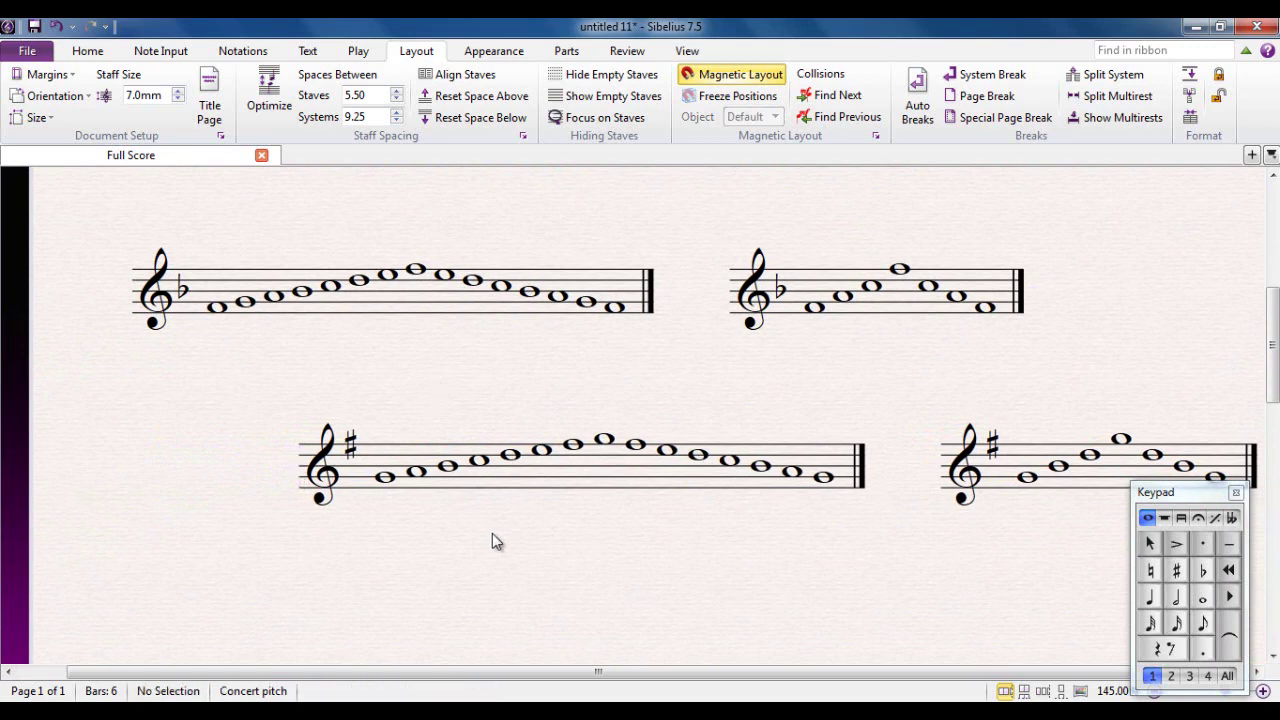
scroll(532, 508, "down", 2)
left_click_drag(645, 412, 591, 509)
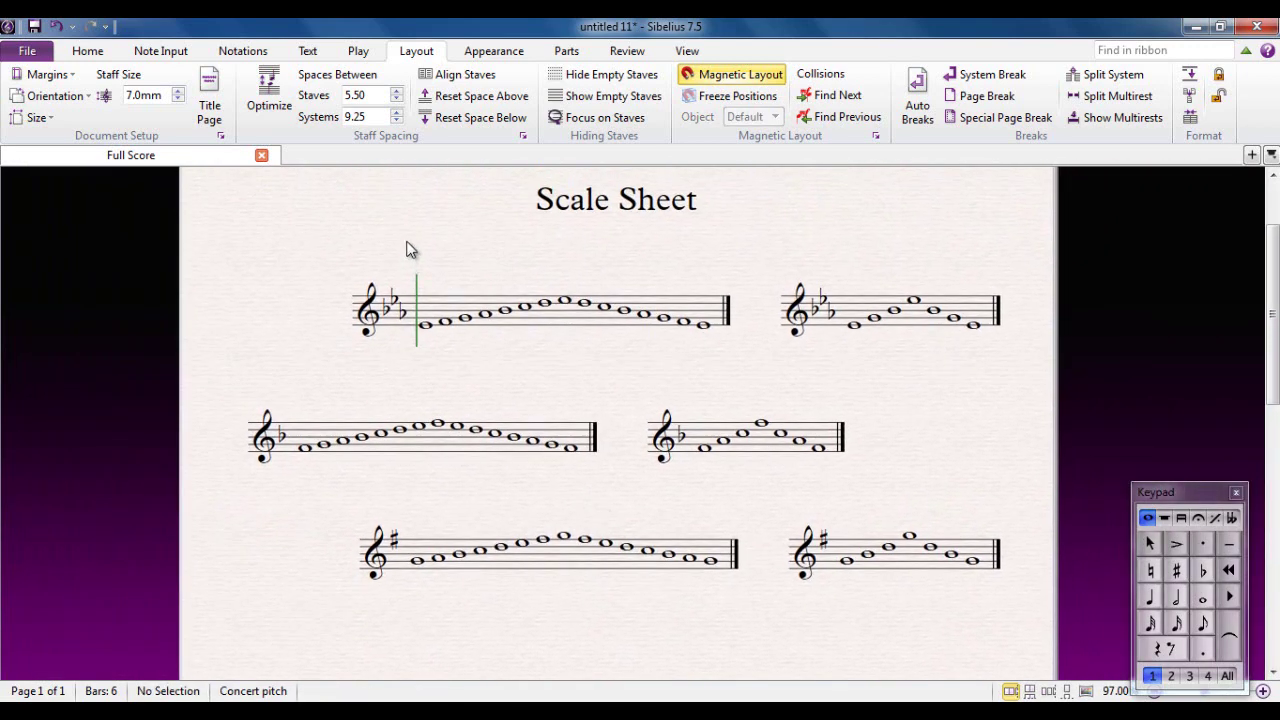
Step: Add a boxed text label 'Eb Major' beside the first staff
right_click(305, 244)
mouse_move(351, 505)
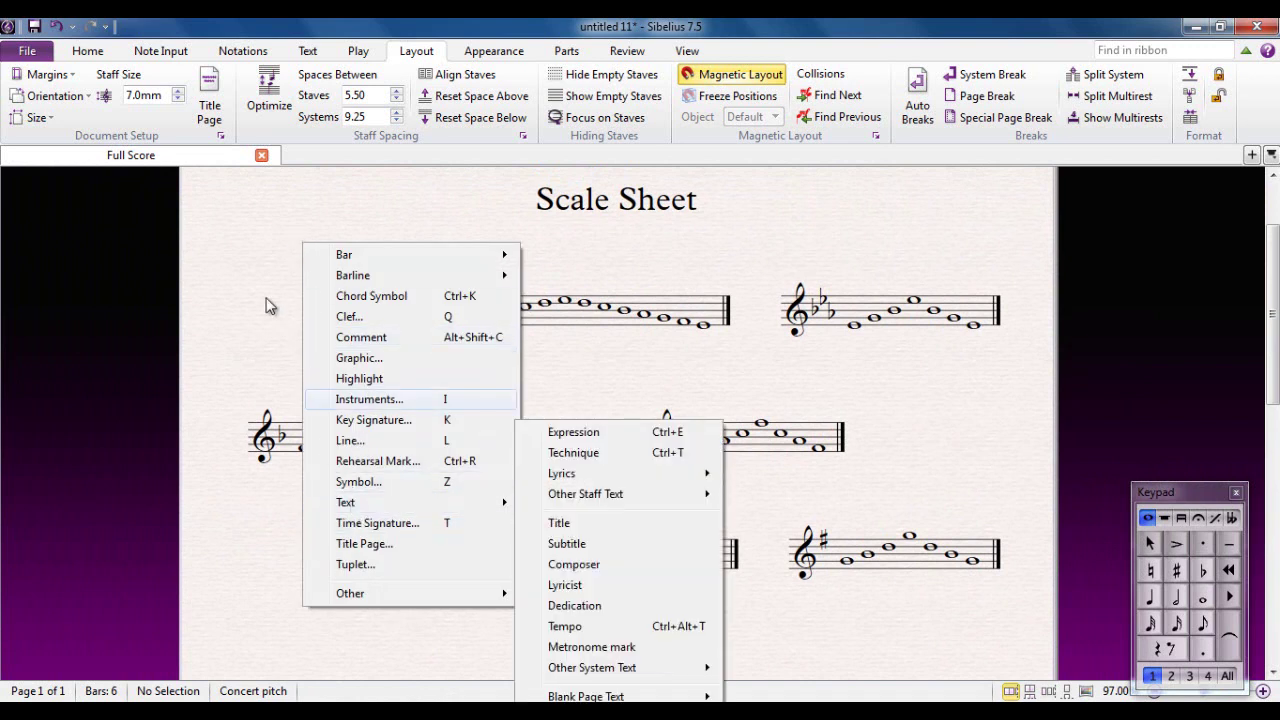
left_click(285, 360)
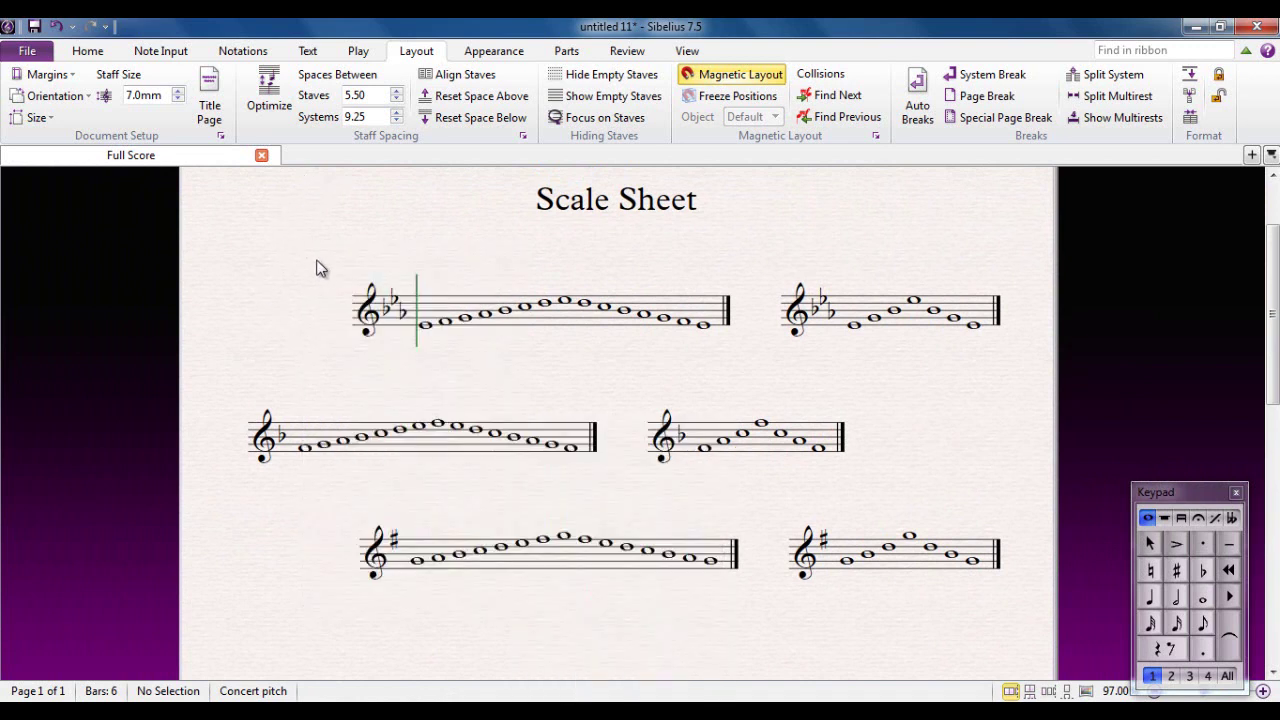
right_click(261, 220)
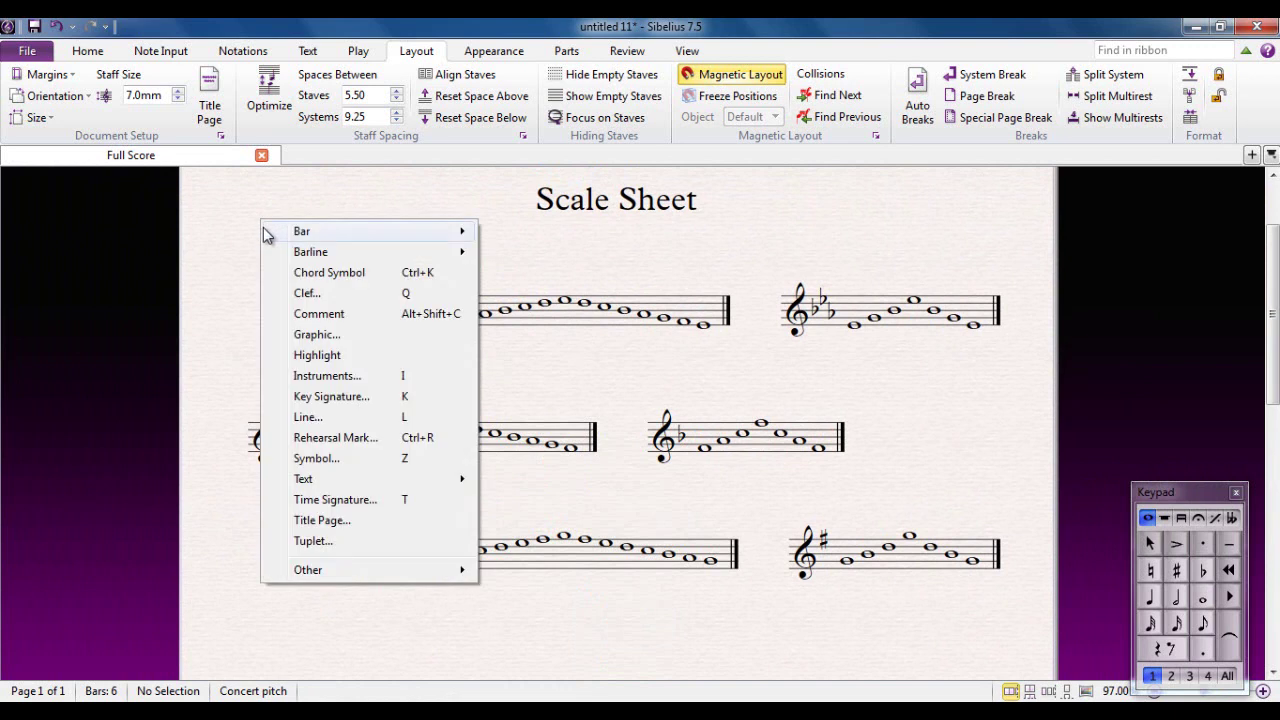
mouse_move(303, 484)
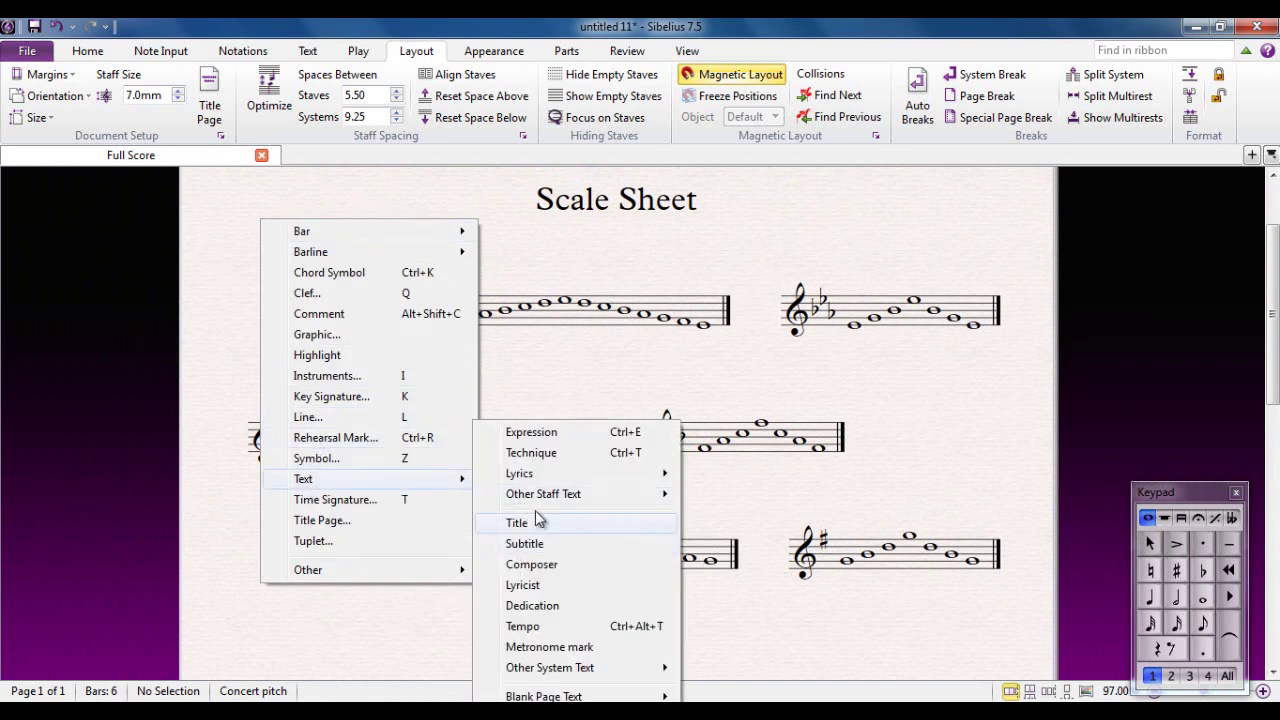
mouse_move(548, 496)
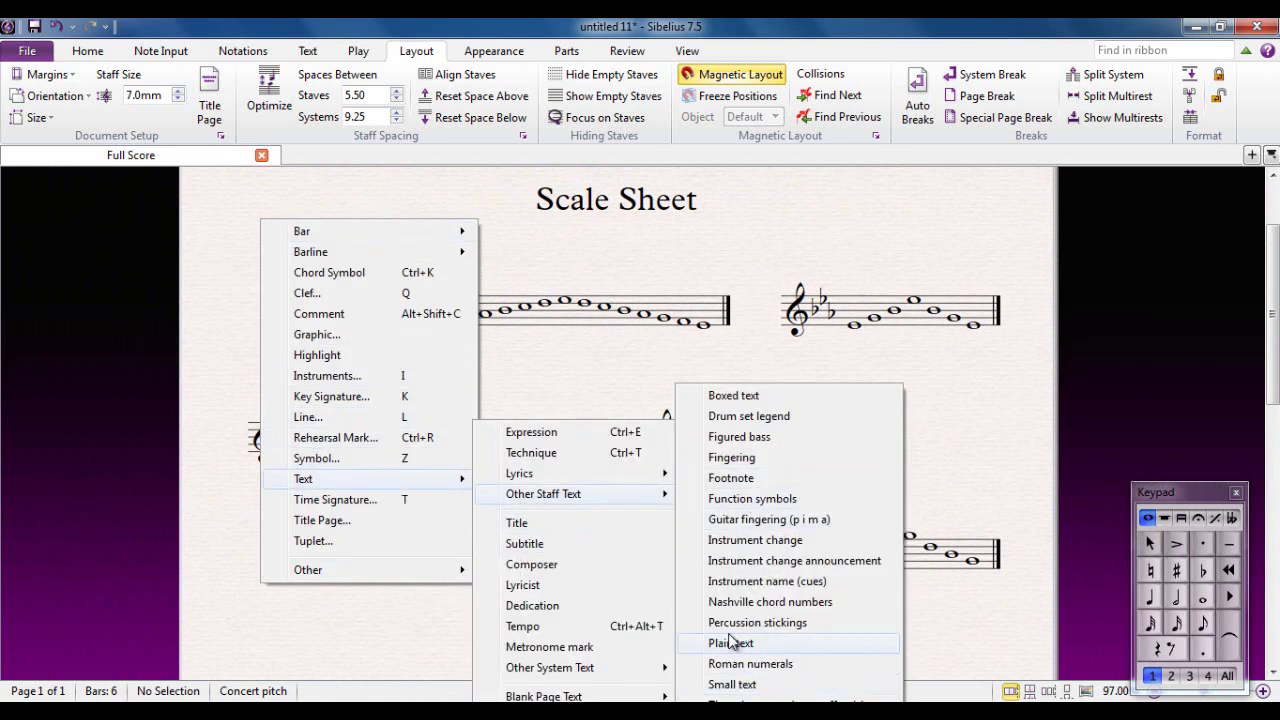
left_click(718, 397)
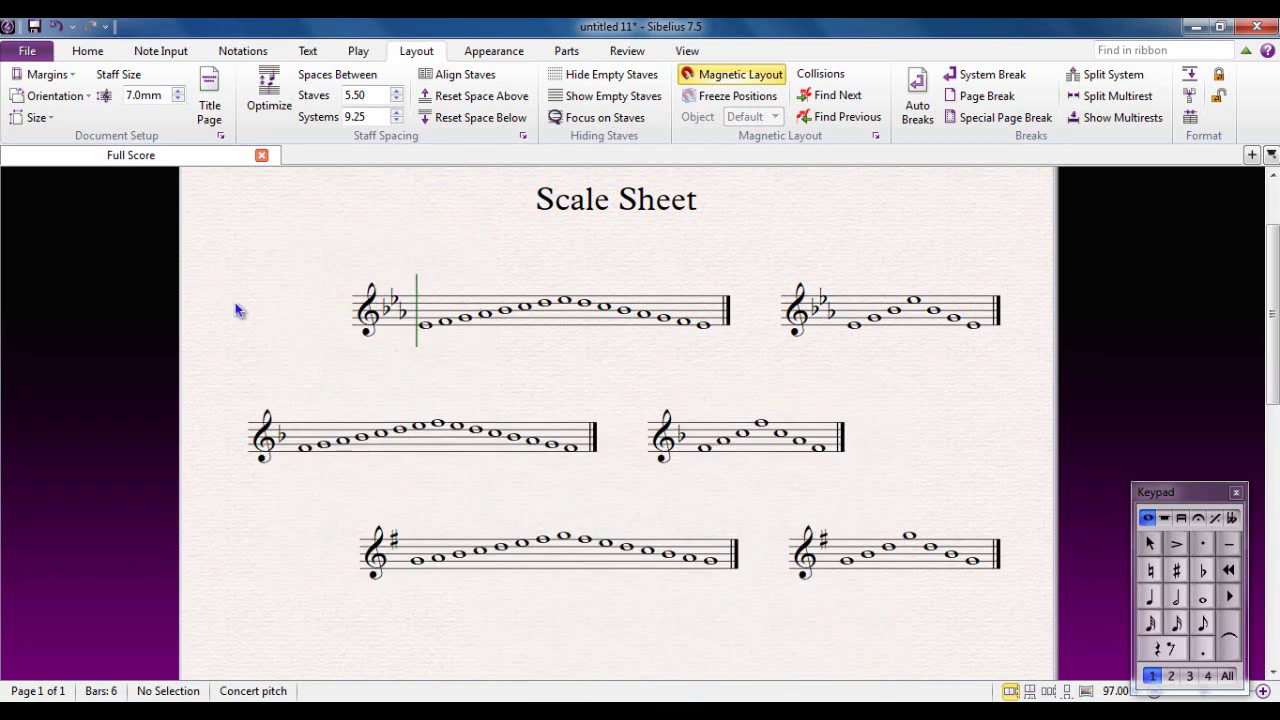
left_click(236, 303)
type("Eb Major")
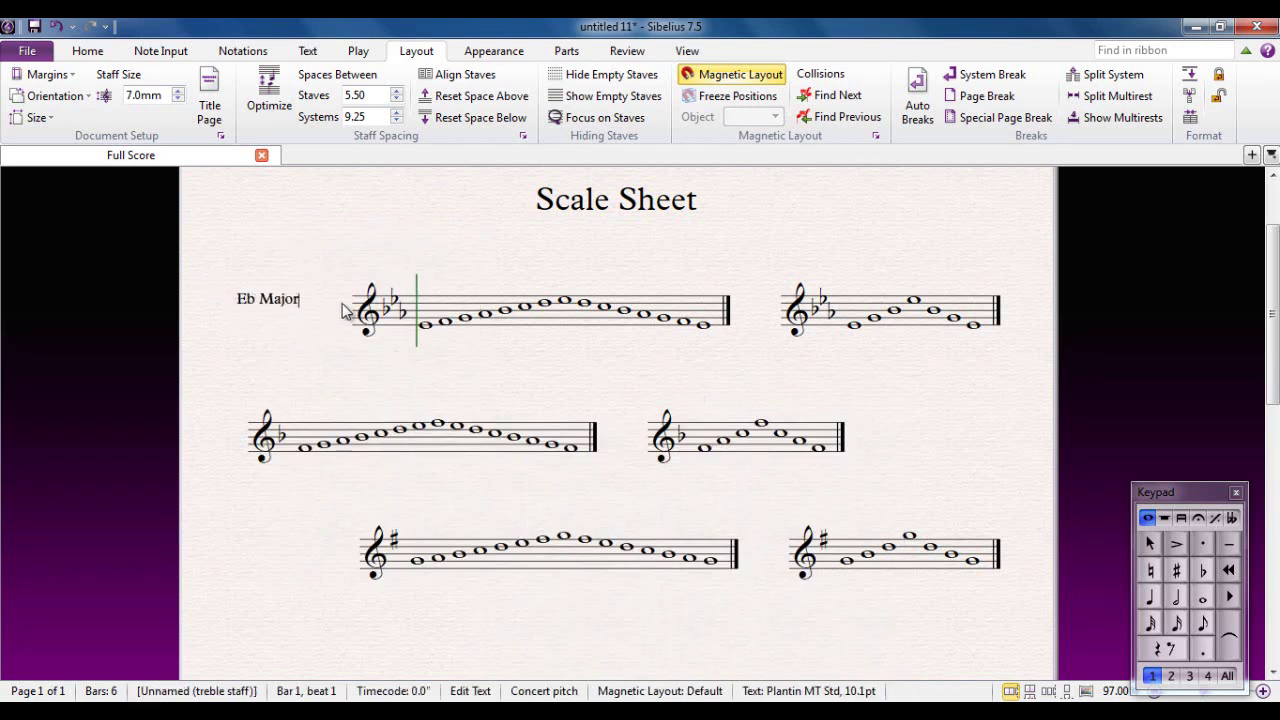
key("Escape")
left_click(275, 306)
left_click_drag(275, 308, 305, 316)
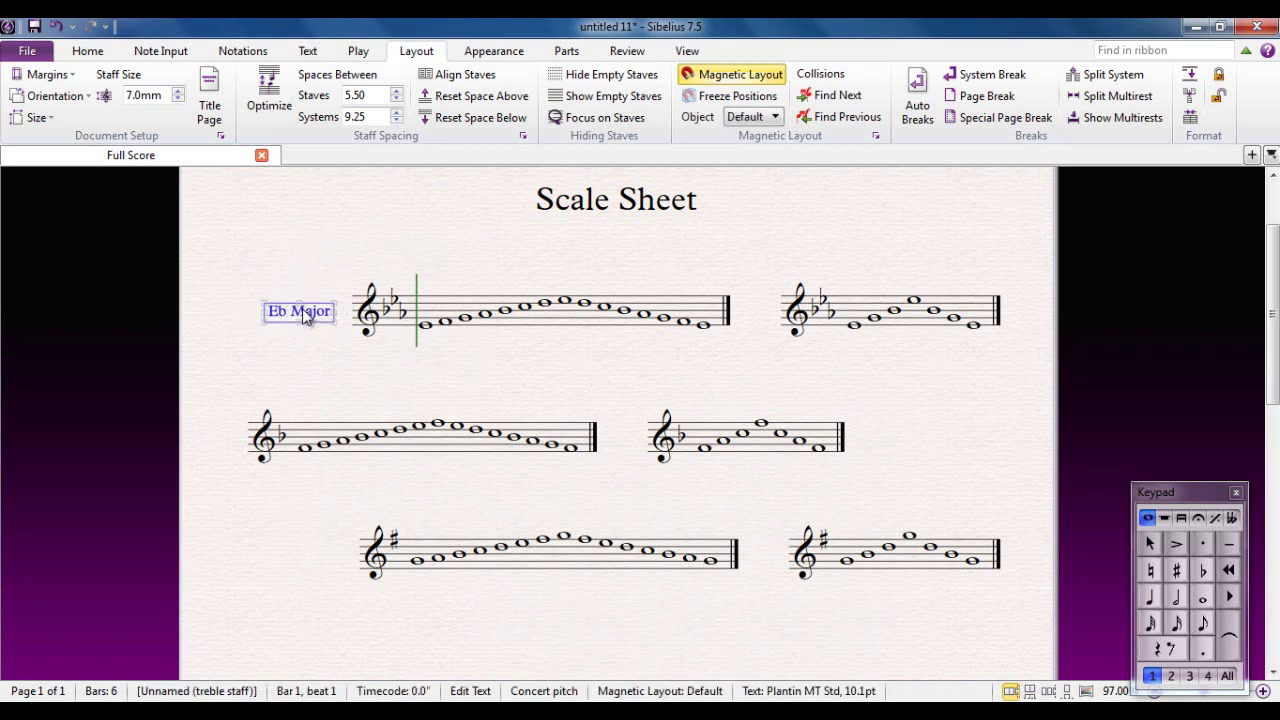
Step: Copy the label beside the third staff and change it to 'G Major'
left_click(298, 567, "alt")
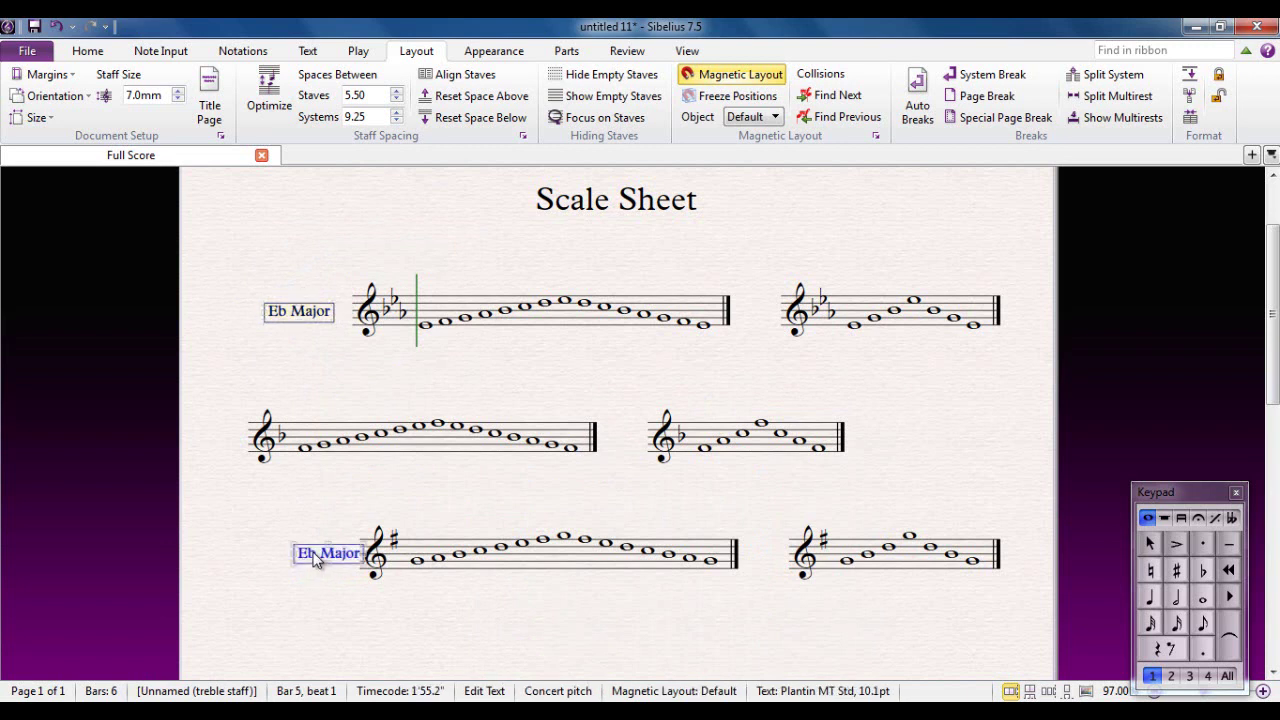
left_click_drag(310, 560, 289, 552)
double_click(298, 560)
type("G")
left_click(321, 524)
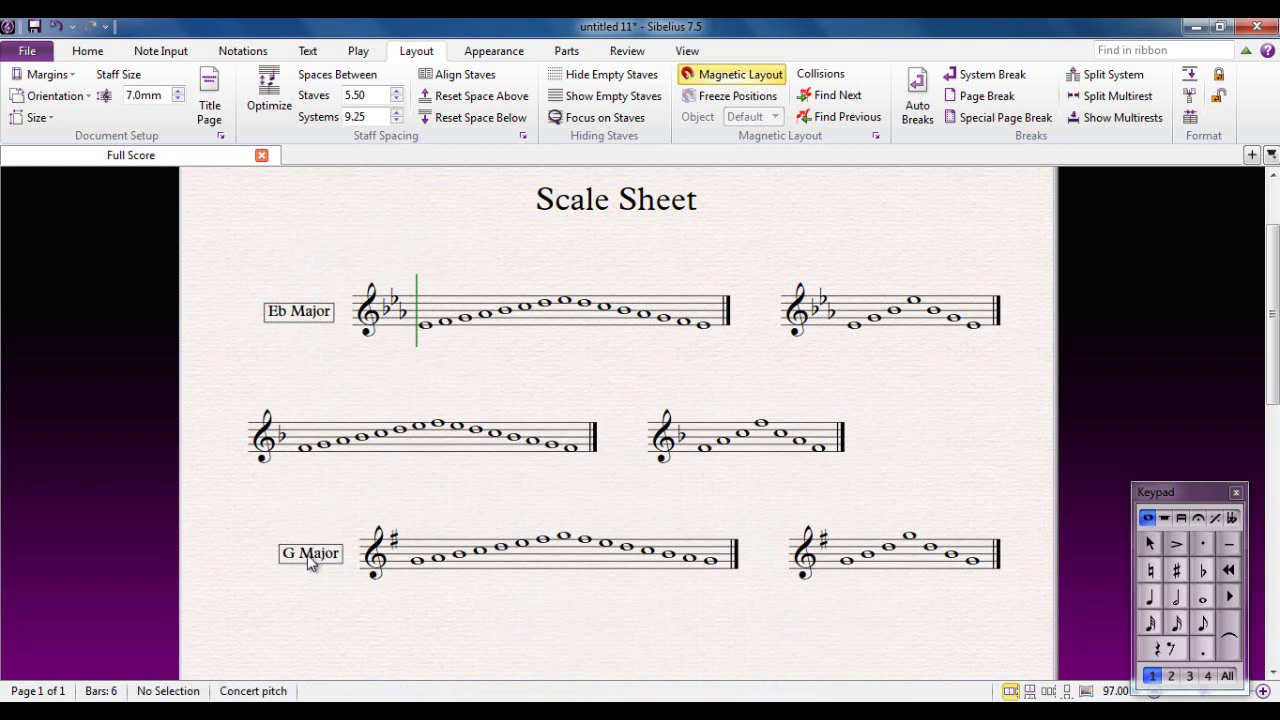
Step: Copy the label beside the second row and change it to 'F Major'
left_click(303, 556)
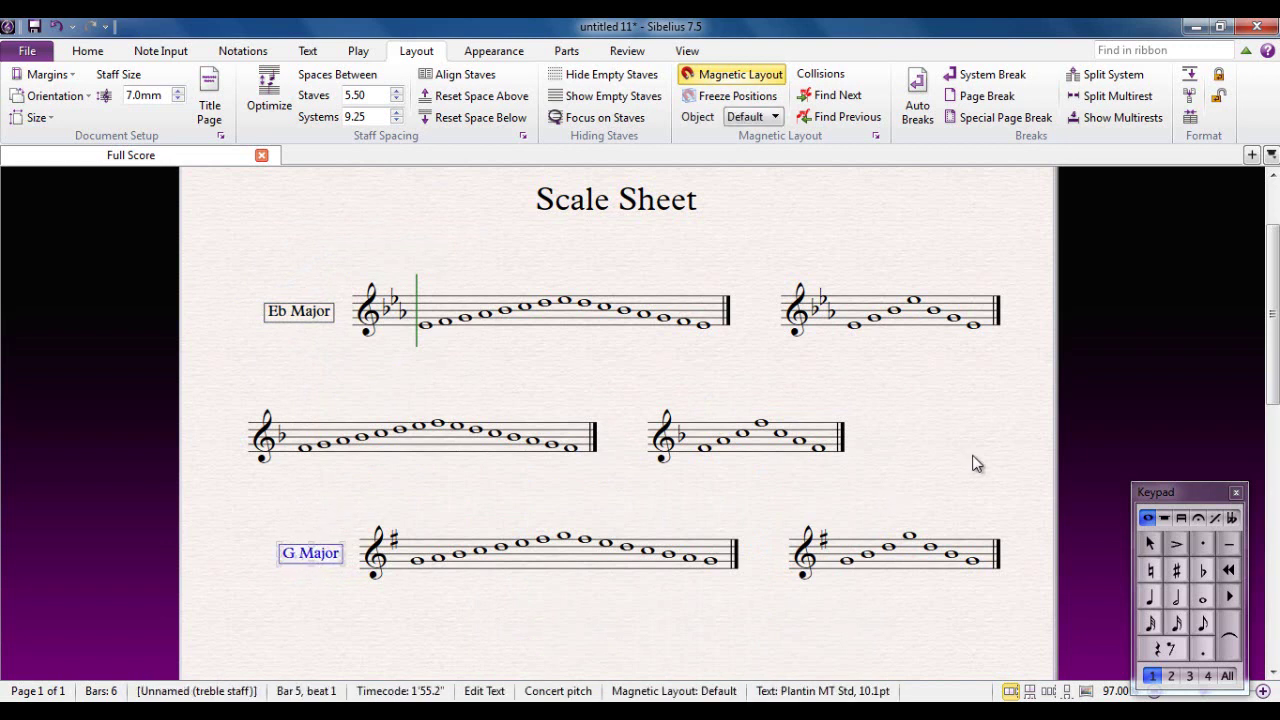
left_click(885, 443, "alt")
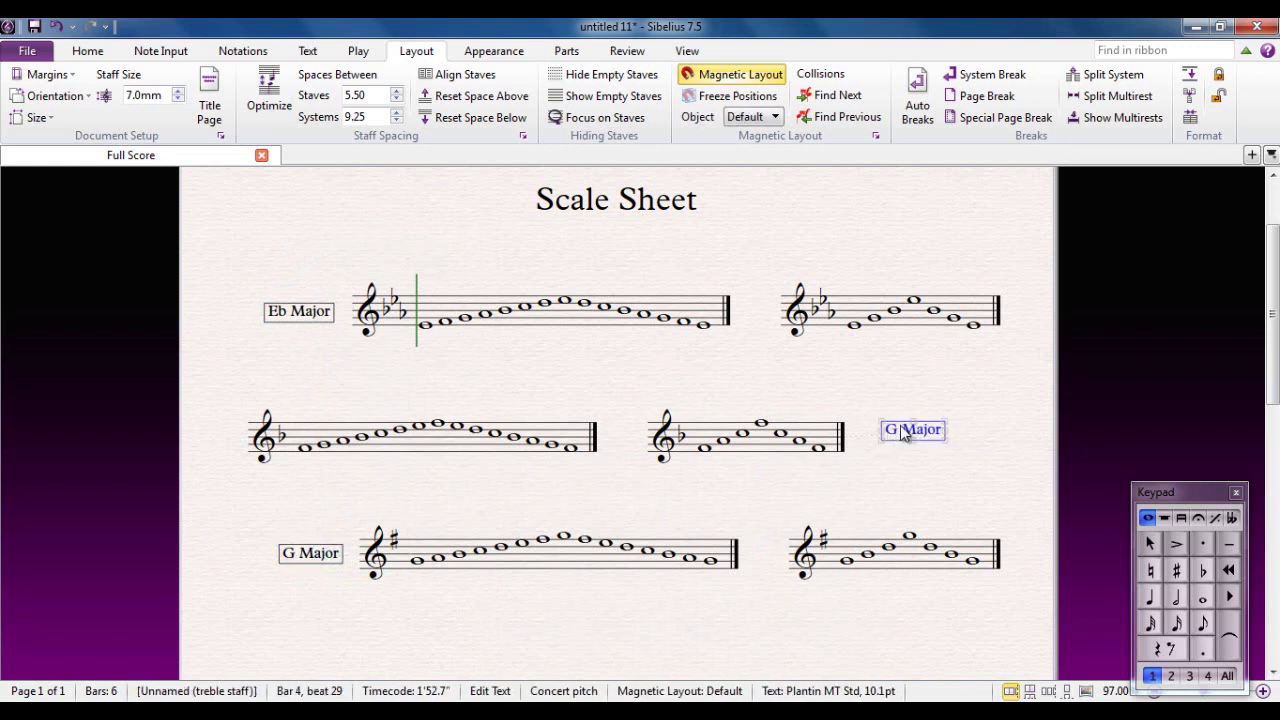
double_click(892, 435)
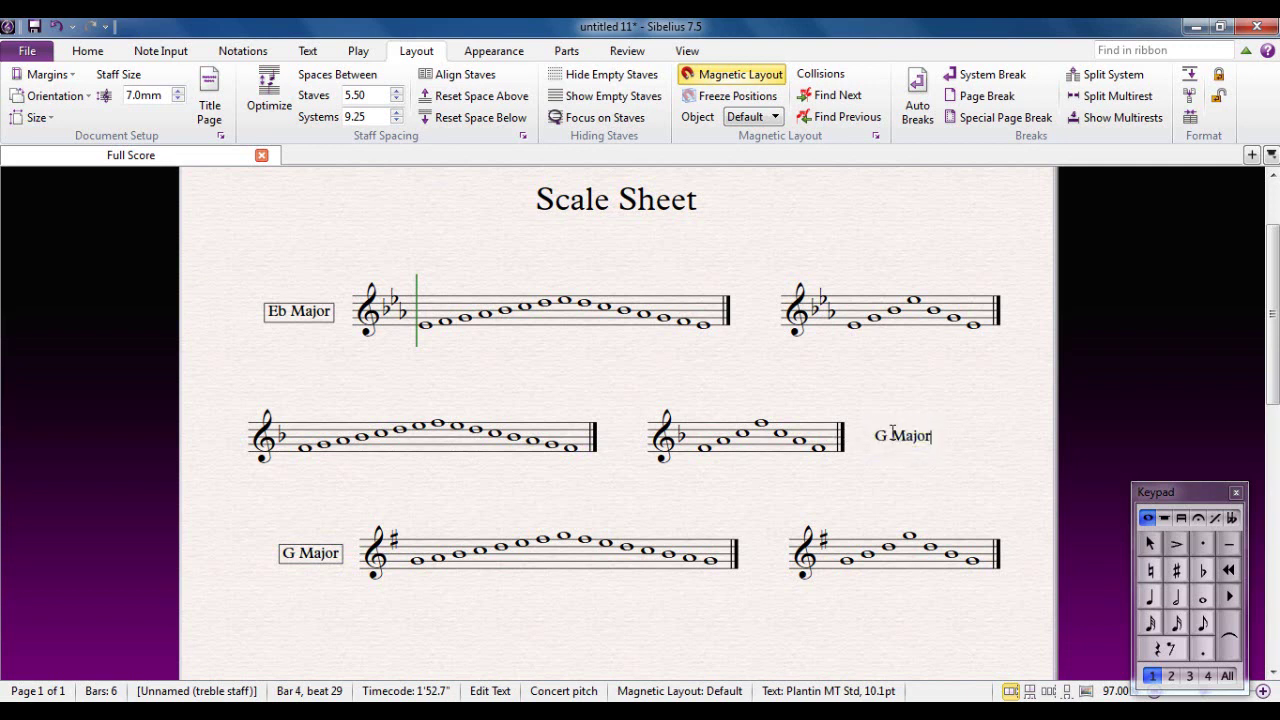
double_click(884, 435)
type("F")
left_click(857, 494)
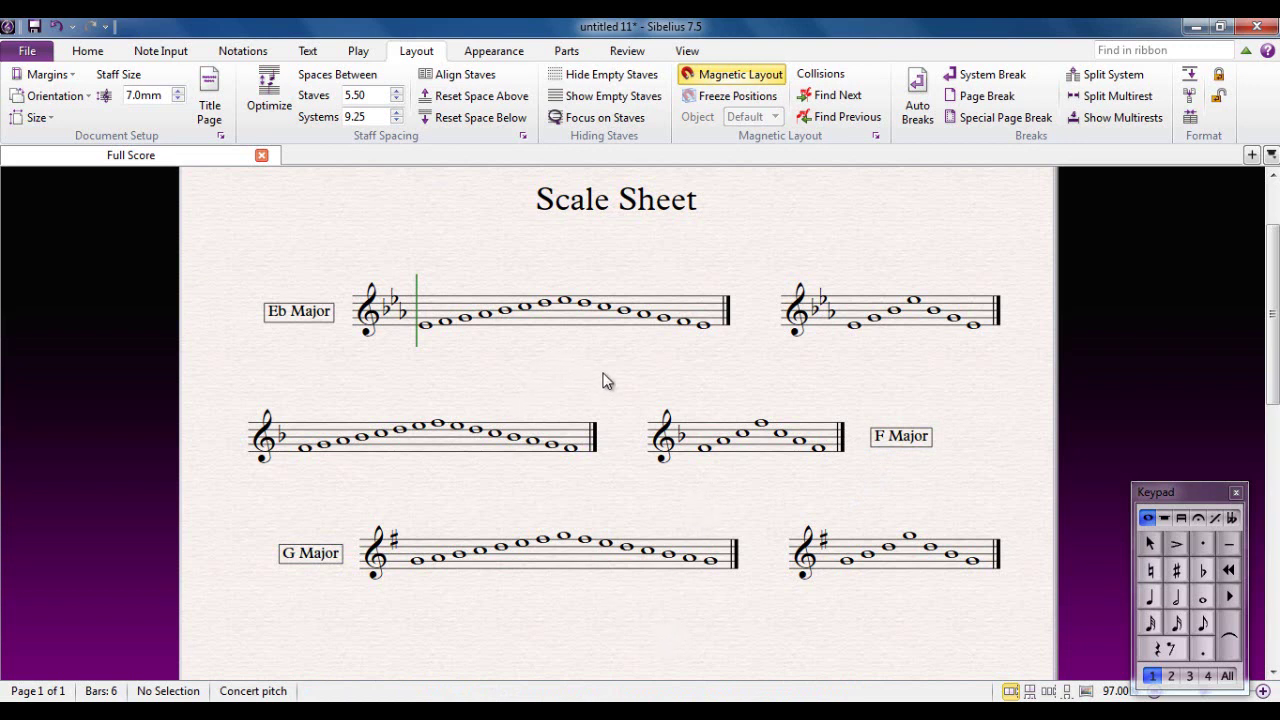
Step: Add note names in Lyrics text style beneath all six bars using the Add Note Names plug-in
left_click(560, 318)
left_click(903, 560, "shift")
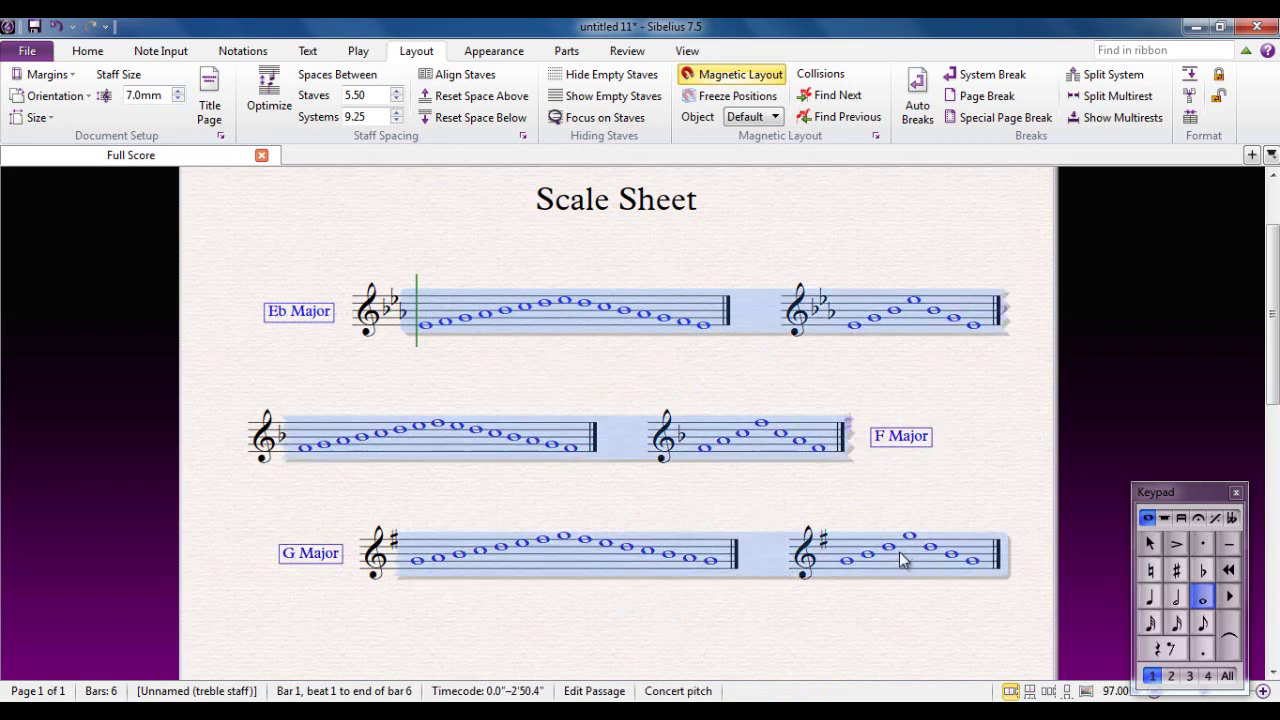
left_click(307, 51)
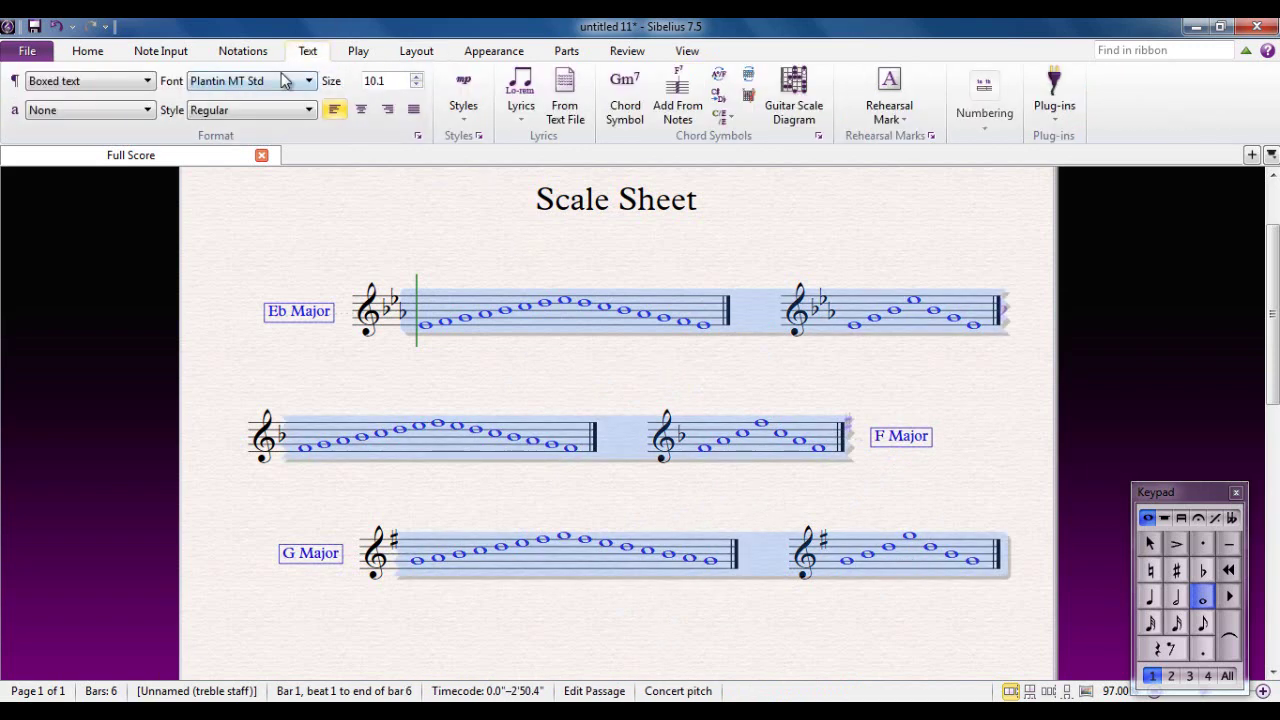
left_click(1065, 95)
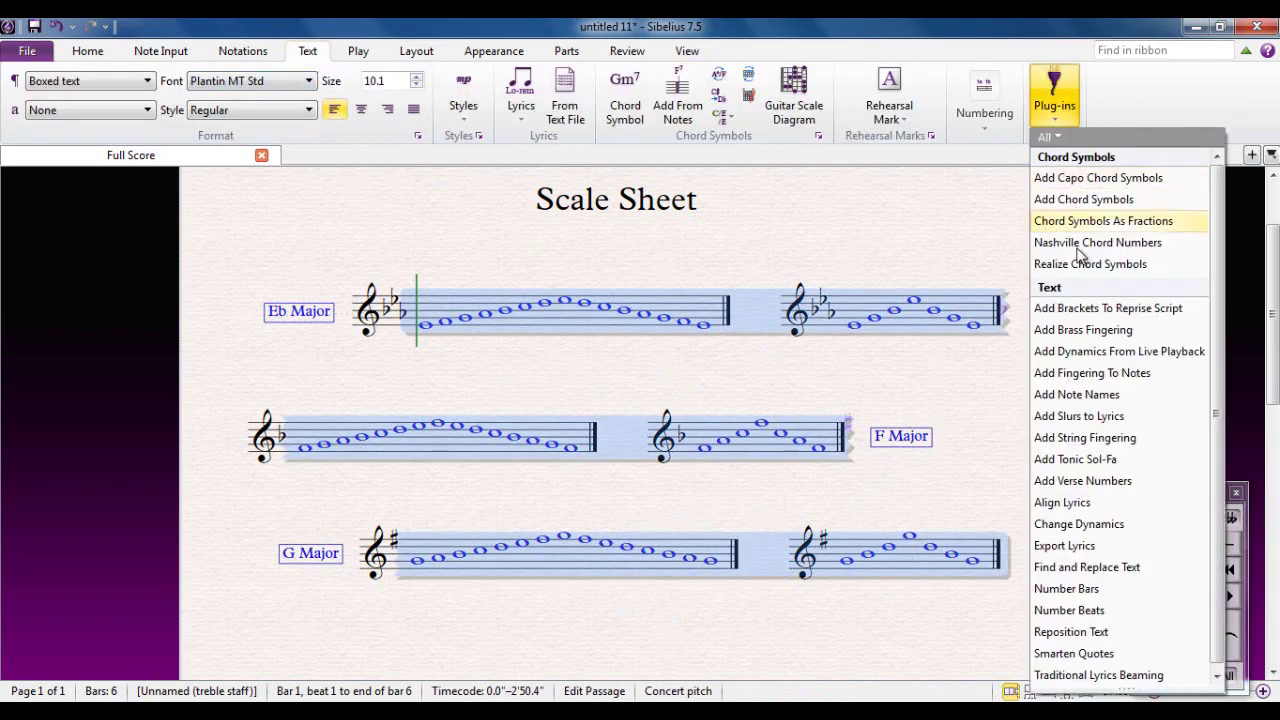
left_click(1087, 396)
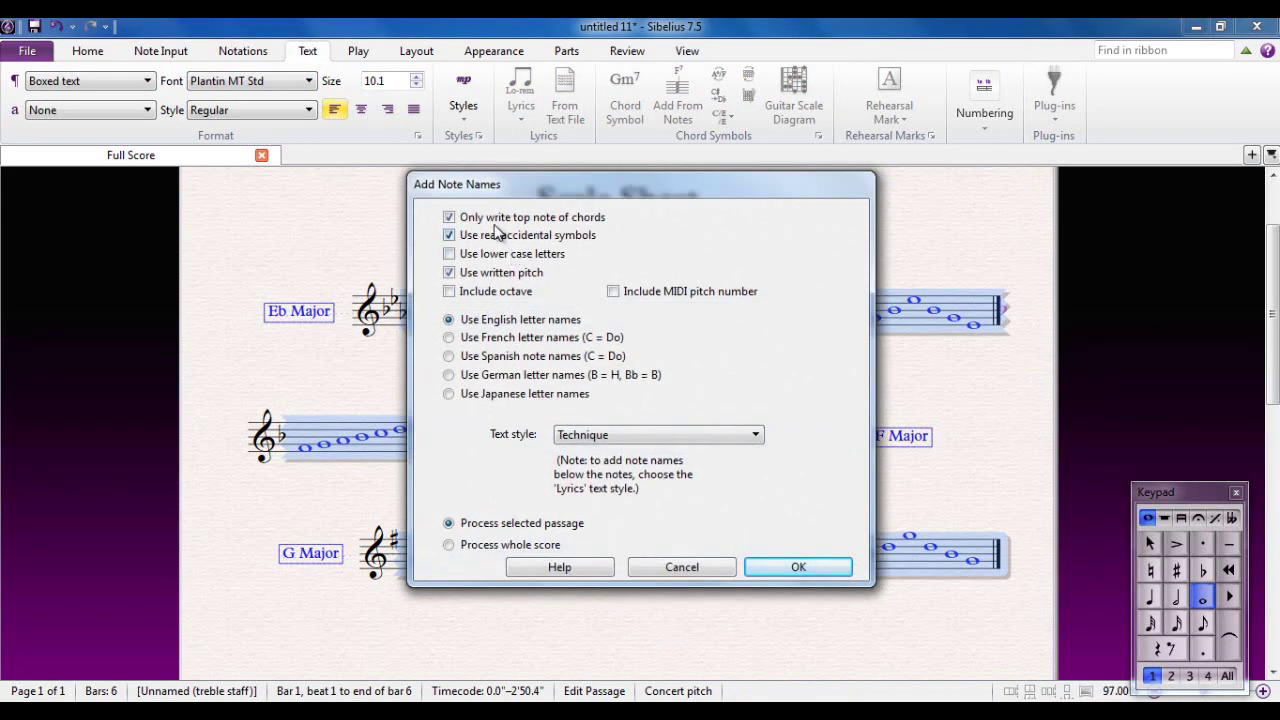
left_click(598, 437)
left_click(601, 481)
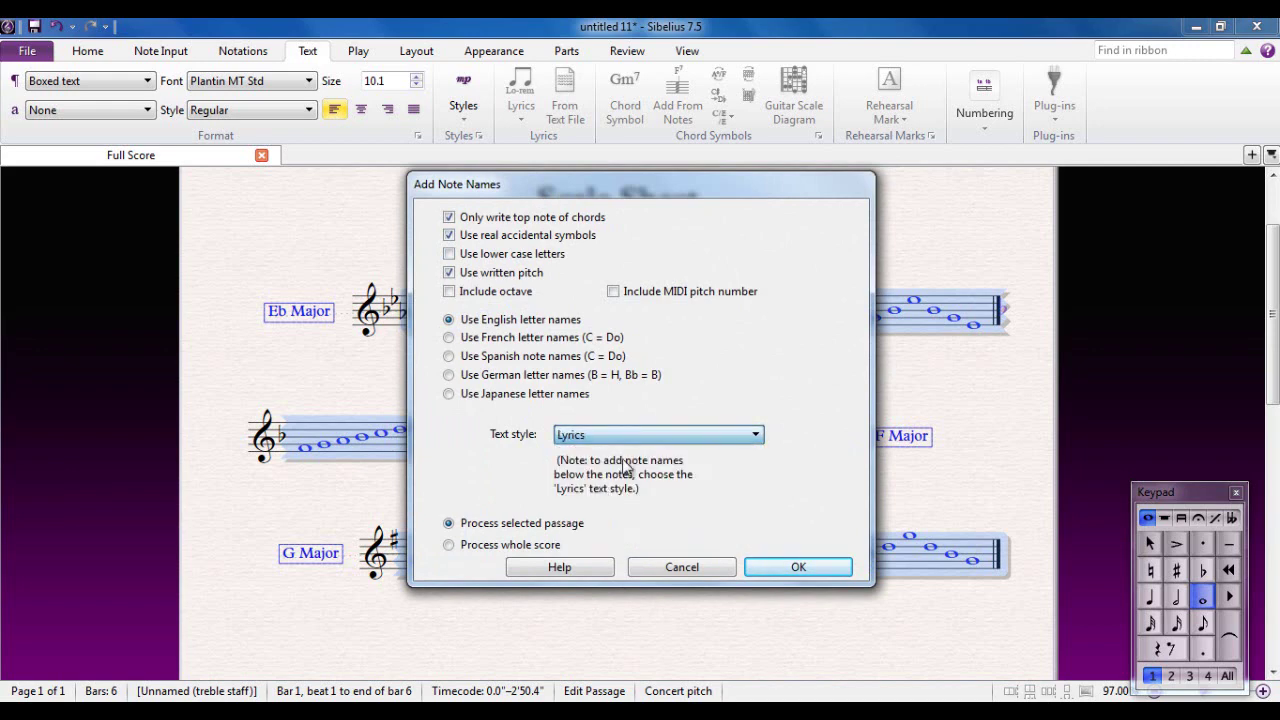
left_click(797, 567)
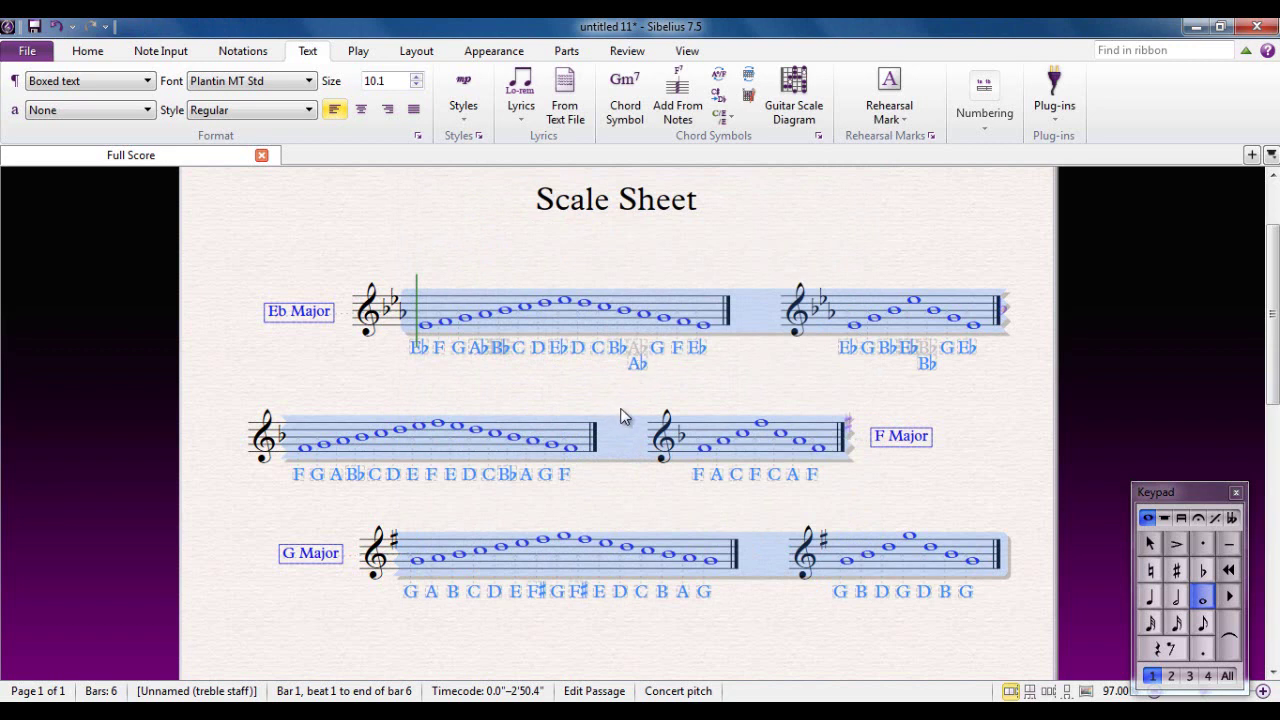
Step: Reduce the note-name and boxed label text size by two points, then deselect
left_click(416, 87)
left_click(416, 88)
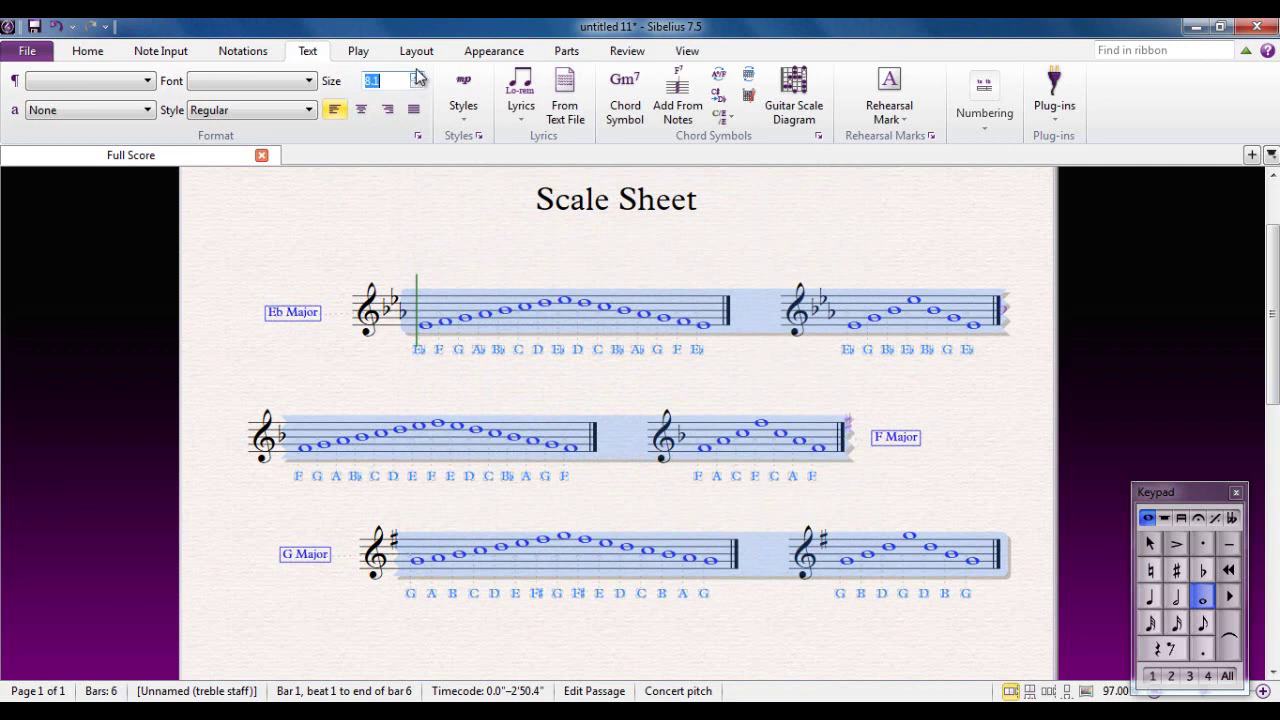
left_click(415, 75)
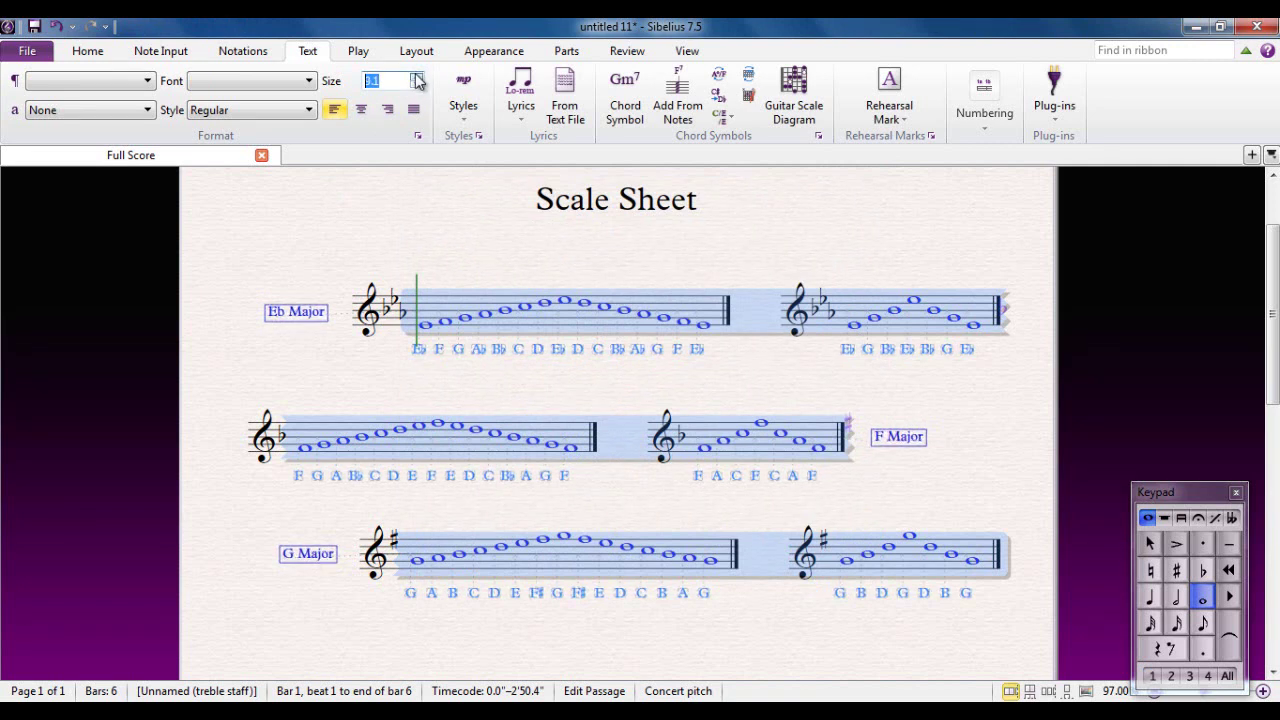
left_click(418, 88)
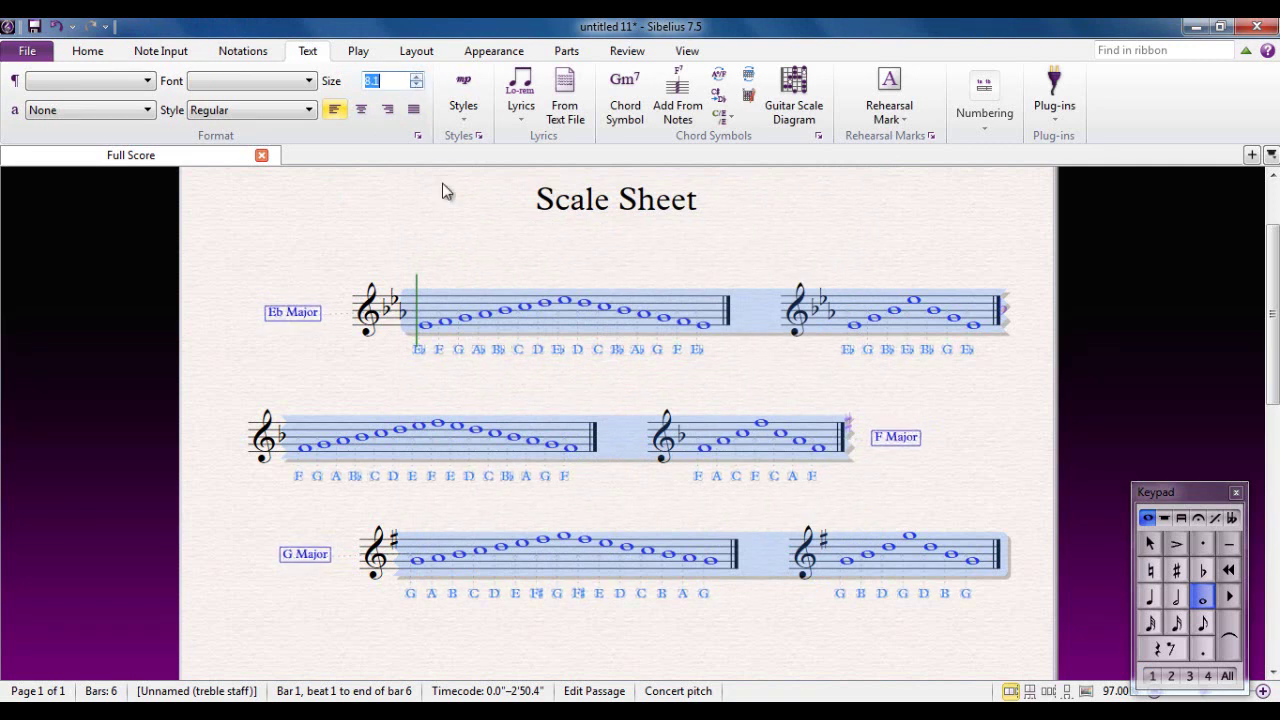
left_click(450, 208)
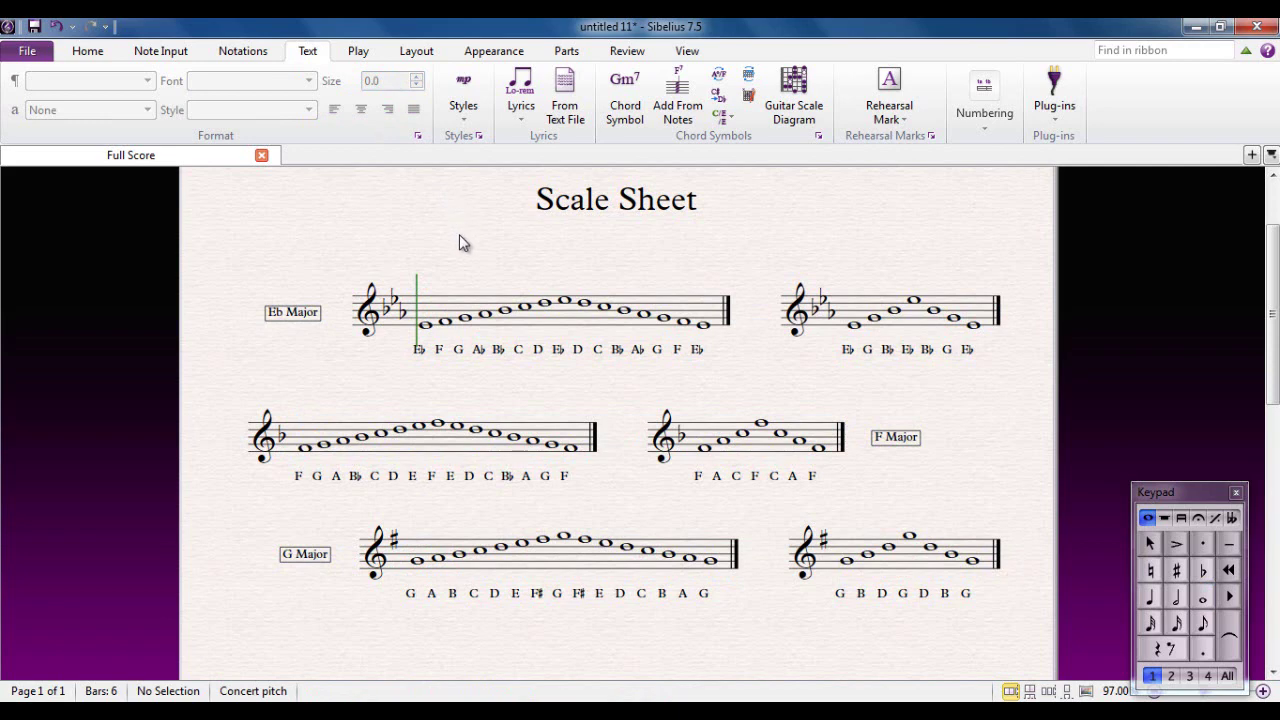
scroll(460, 243, "down", 3)
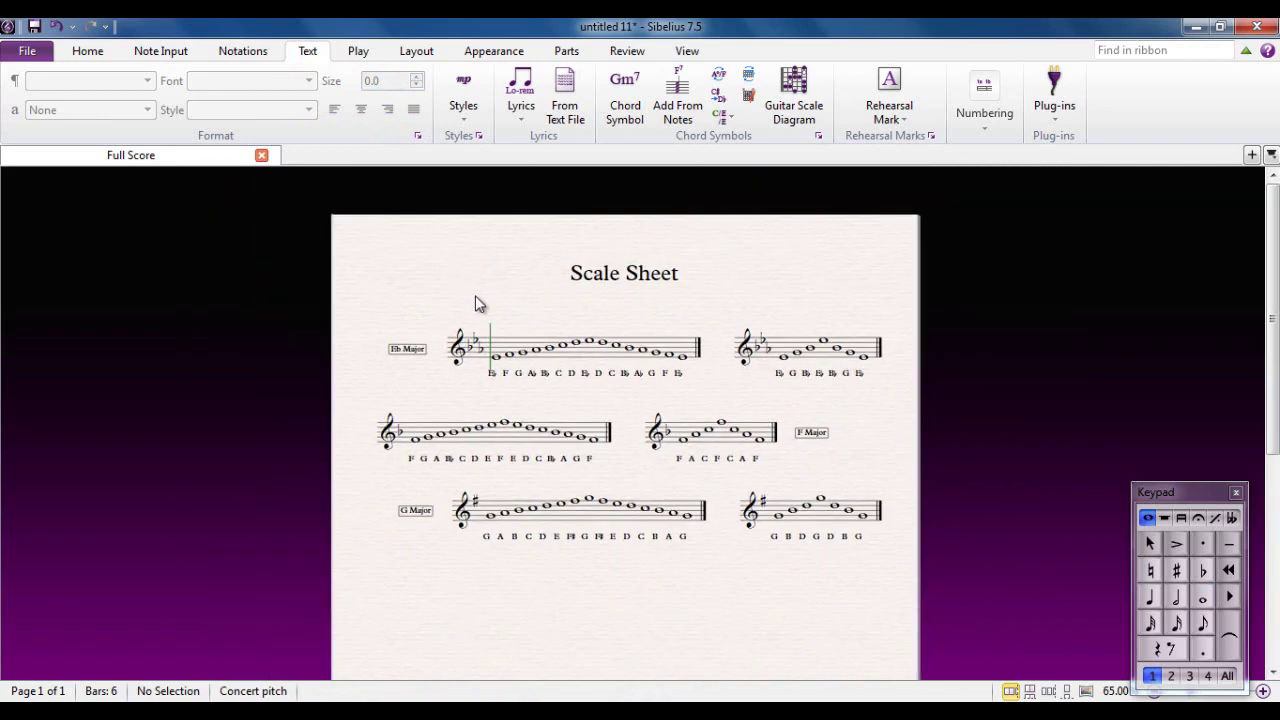